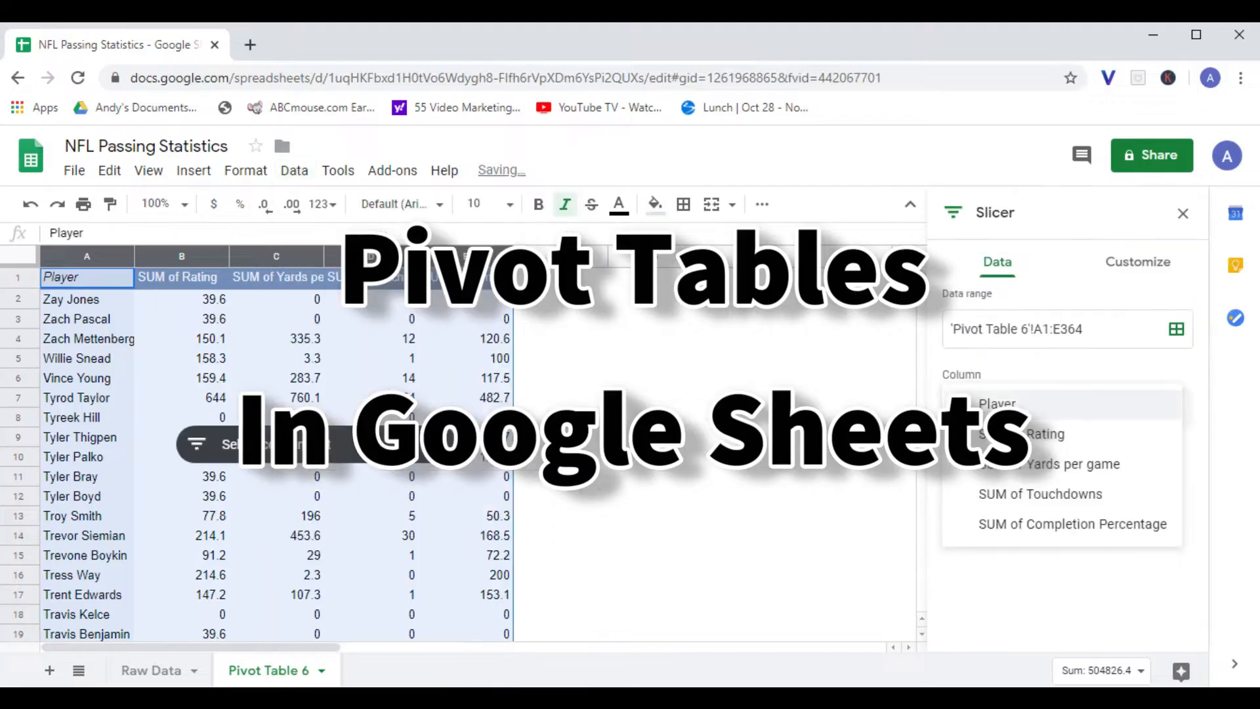
{"action": "left_click", "coordinate": [403, 444]}
{"action": "left_click", "coordinate": [282, 515]}
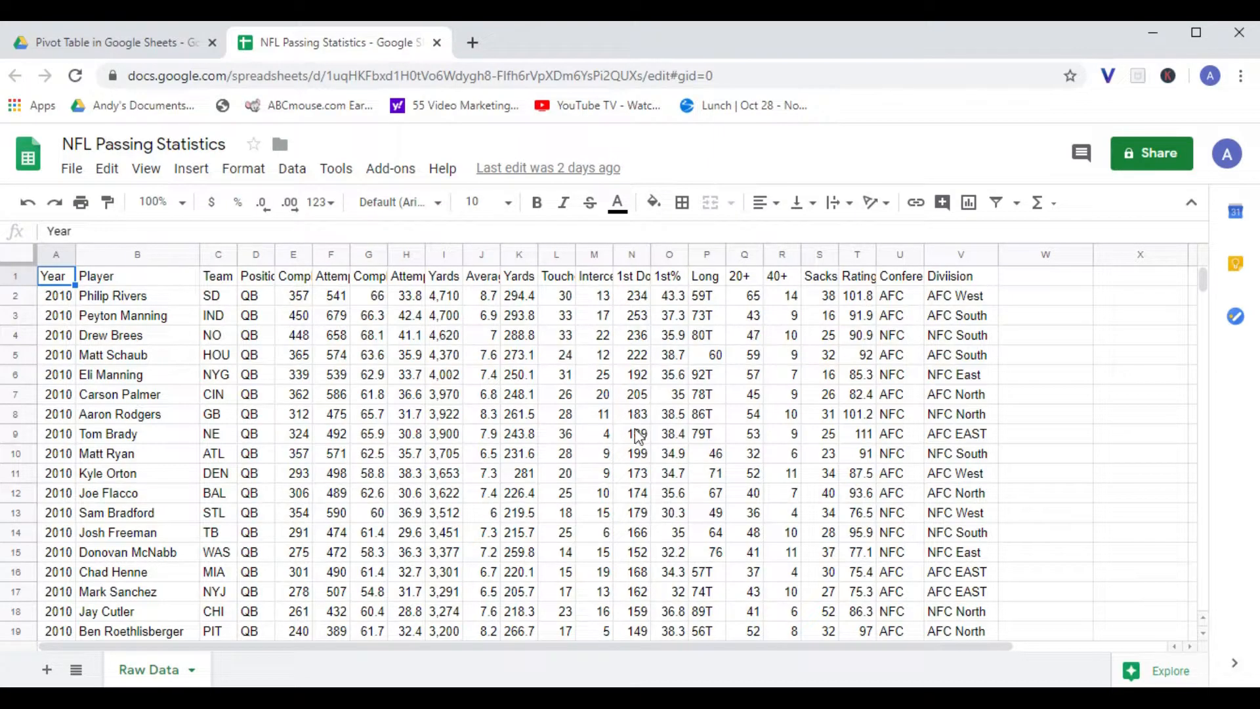
Step: Examine the raw data's column headers from Year and Player through Rating, Conference and Division, along with the records beneath them
{"action": "left_click", "coordinate": [103, 279]}
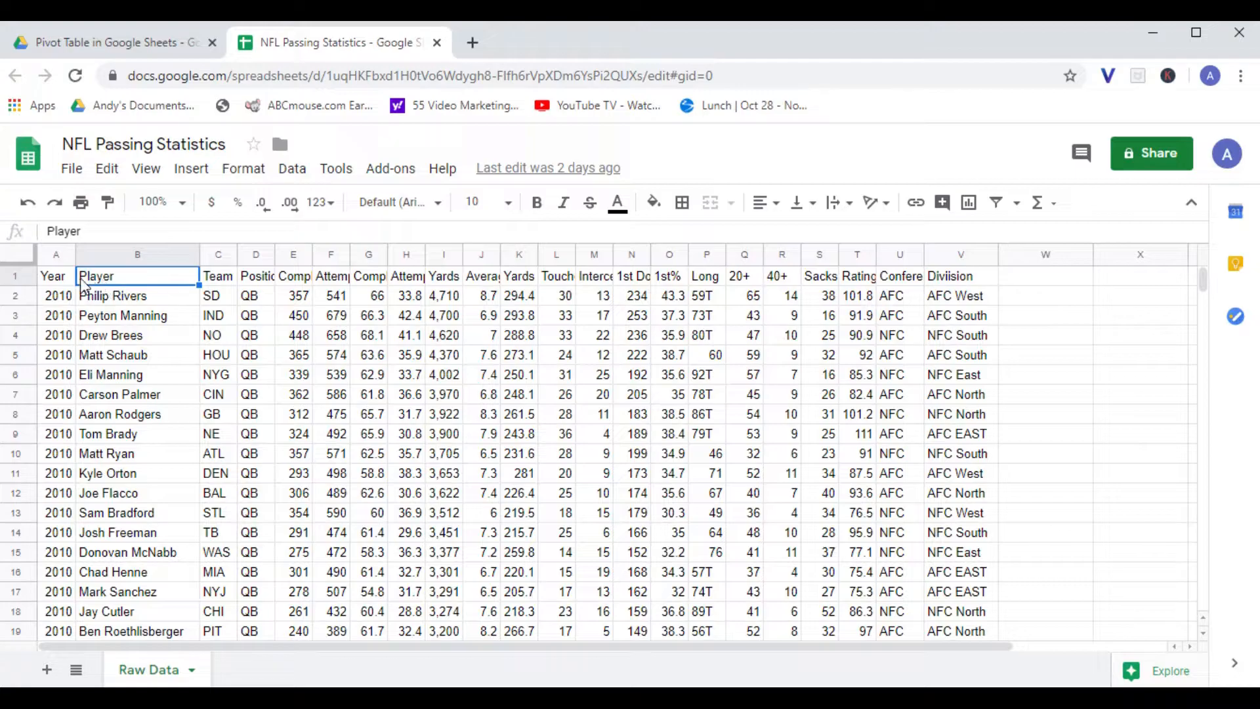
{"action": "left_click", "coordinate": [58, 277]}
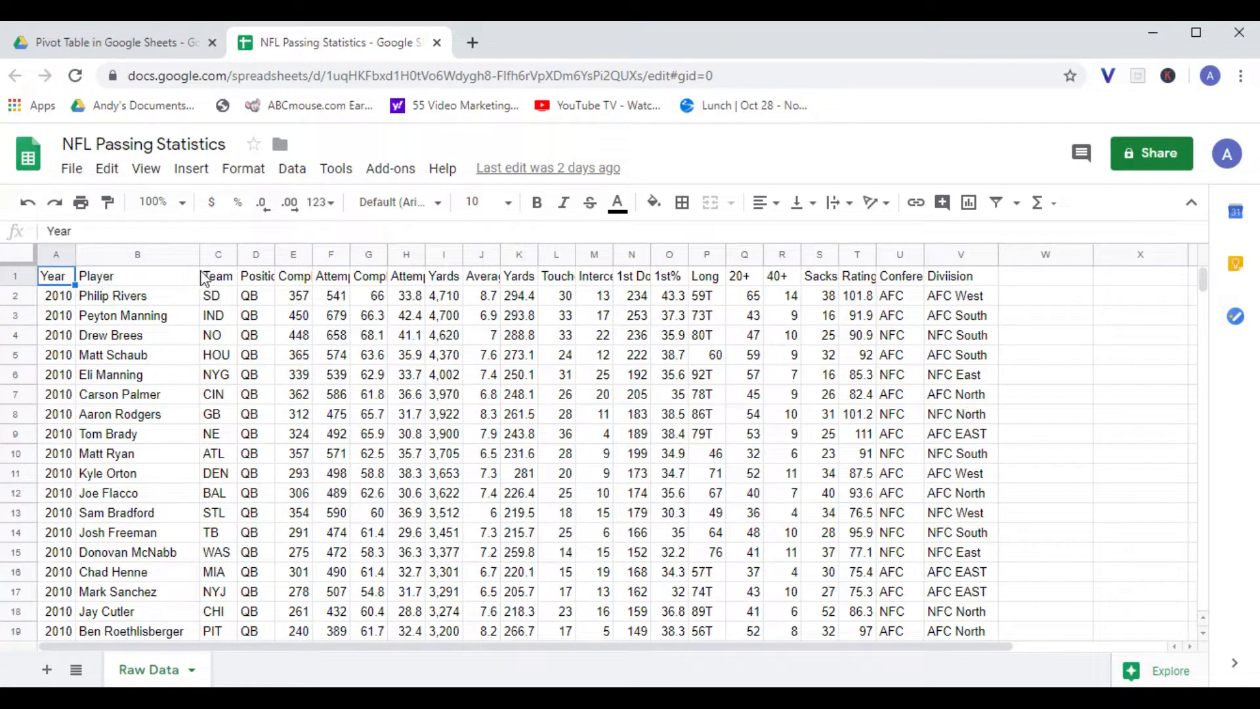
{"action": "left_click", "coordinate": [225, 278]}
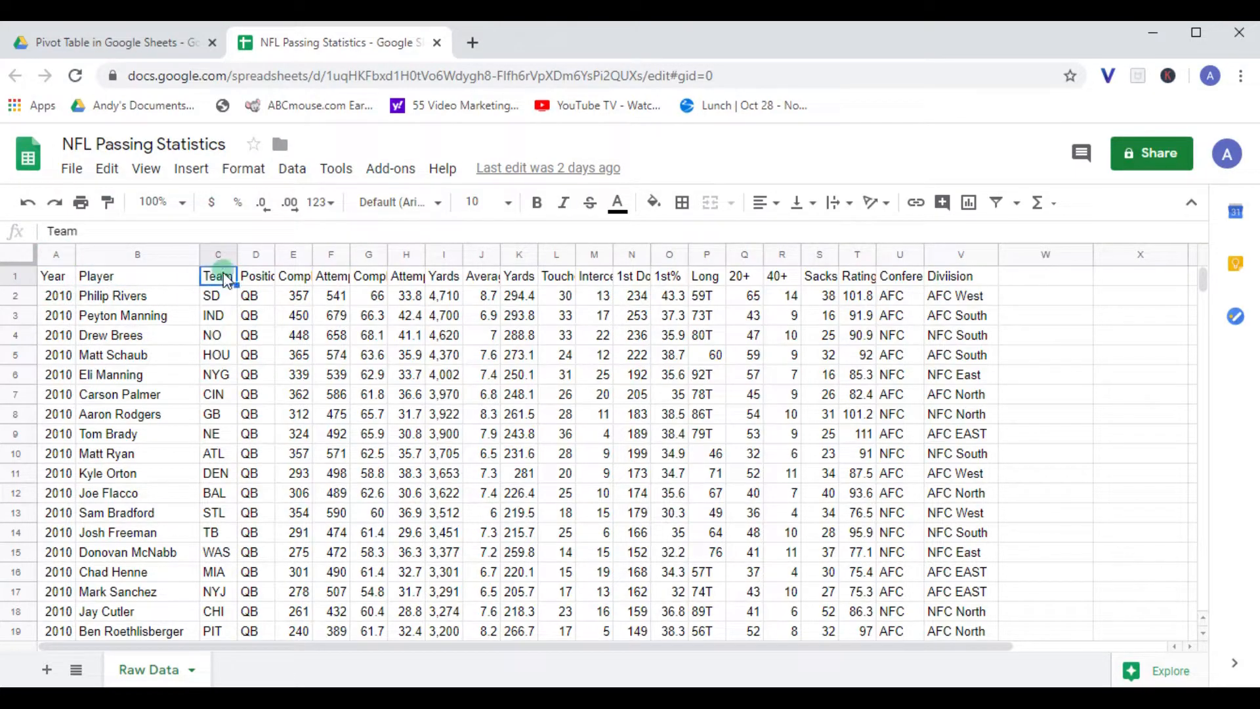
{"action": "left_click", "coordinate": [257, 277]}
{"action": "left_click", "coordinate": [820, 278], "text": "shift"}
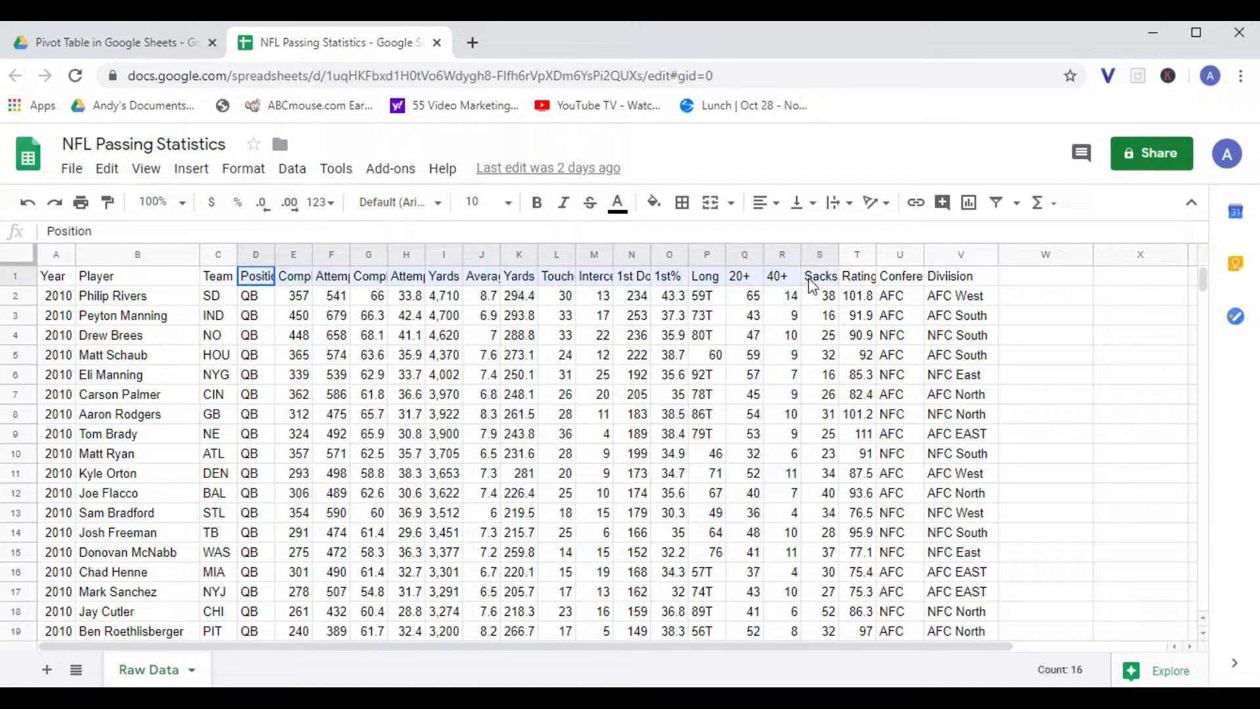
{"action": "left_click", "coordinate": [859, 279]}
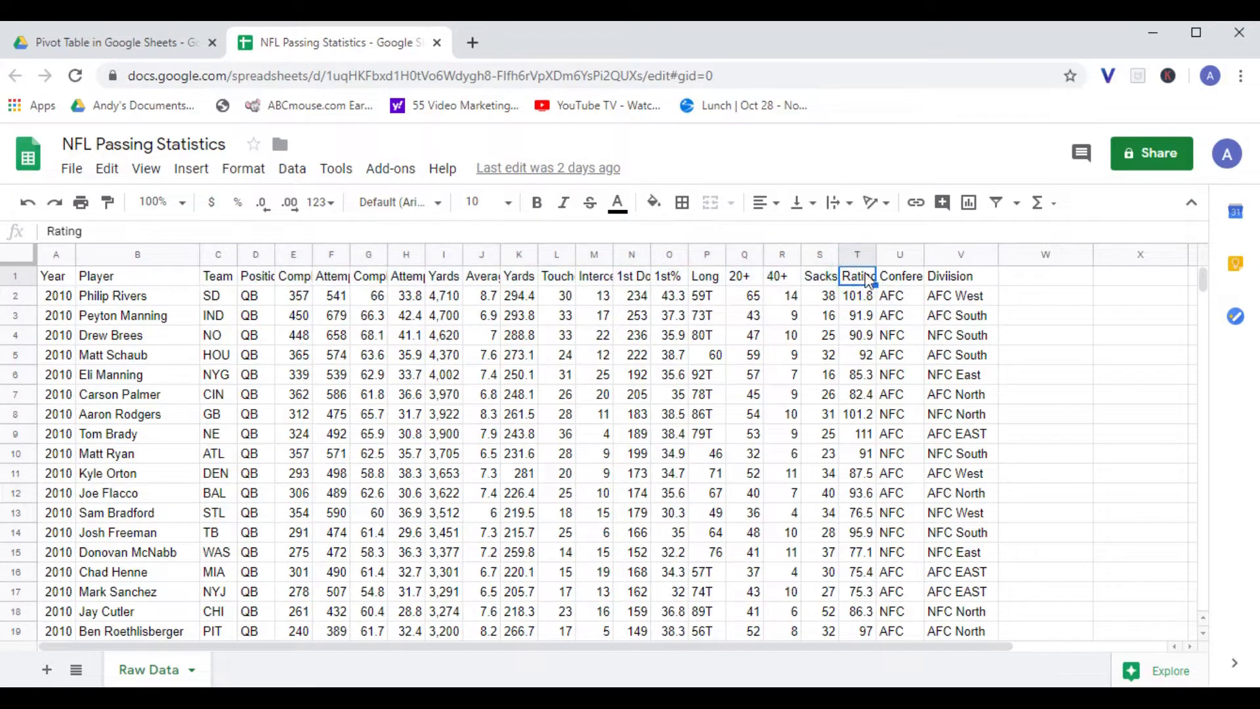
{"action": "left_click", "coordinate": [900, 278]}
{"action": "left_click", "coordinate": [953, 283]}
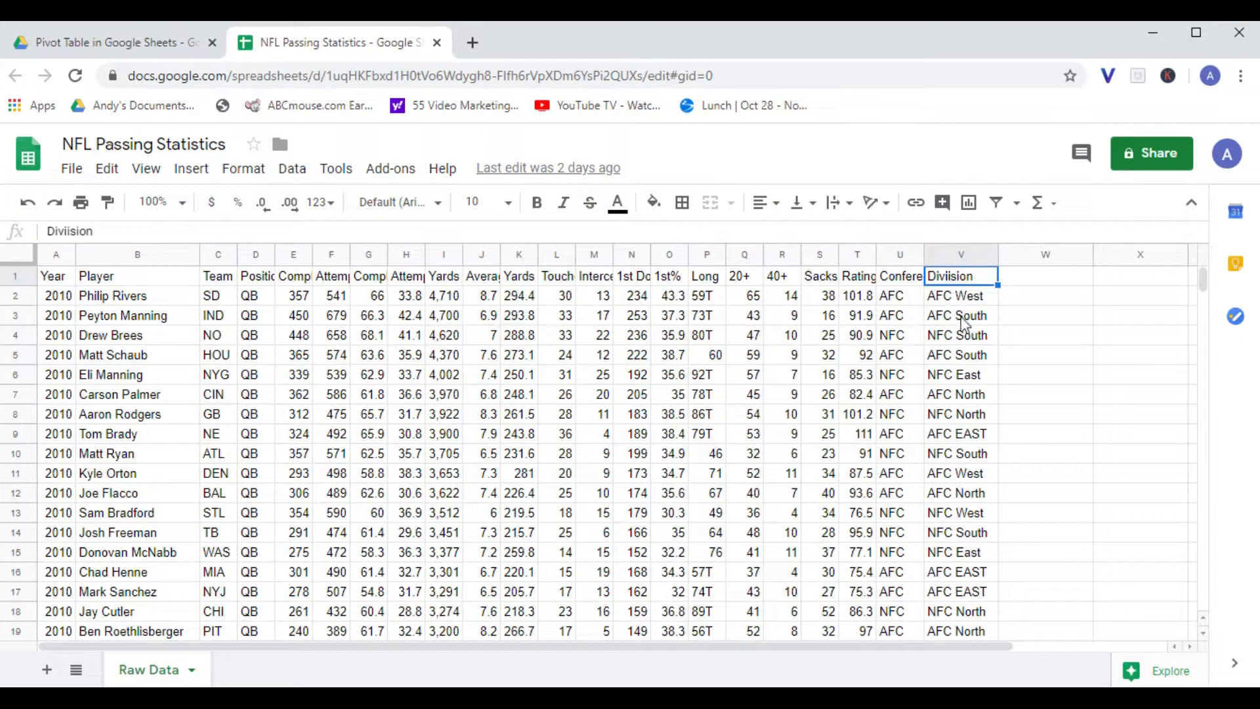
{"action": "scroll", "coordinate": [247, 408], "scroll_direction": "down", "scroll_amount": 10}
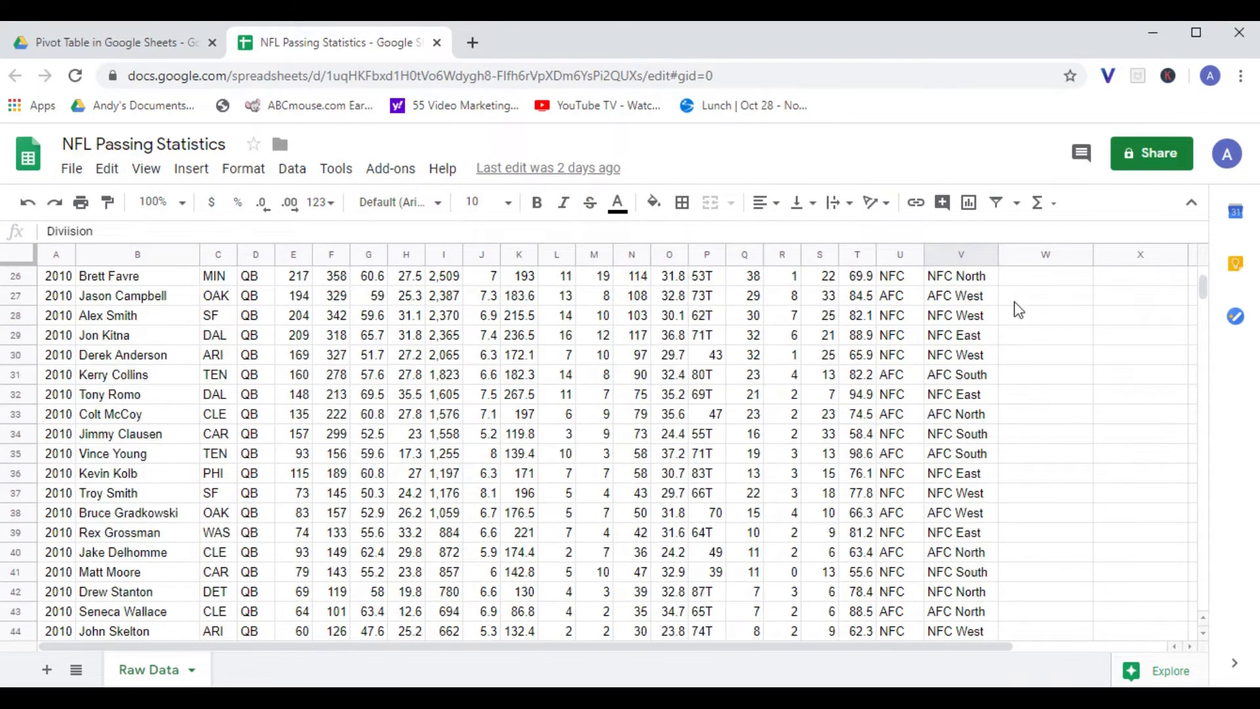
{"action": "mouse_move", "coordinate": [1202, 283]}
{"action": "left_mouse_down"}
{"action": "mouse_move", "coordinate": [1202, 545]}
{"action": "mouse_move", "coordinate": [1209, 261]}
{"action": "left_mouse_up"}
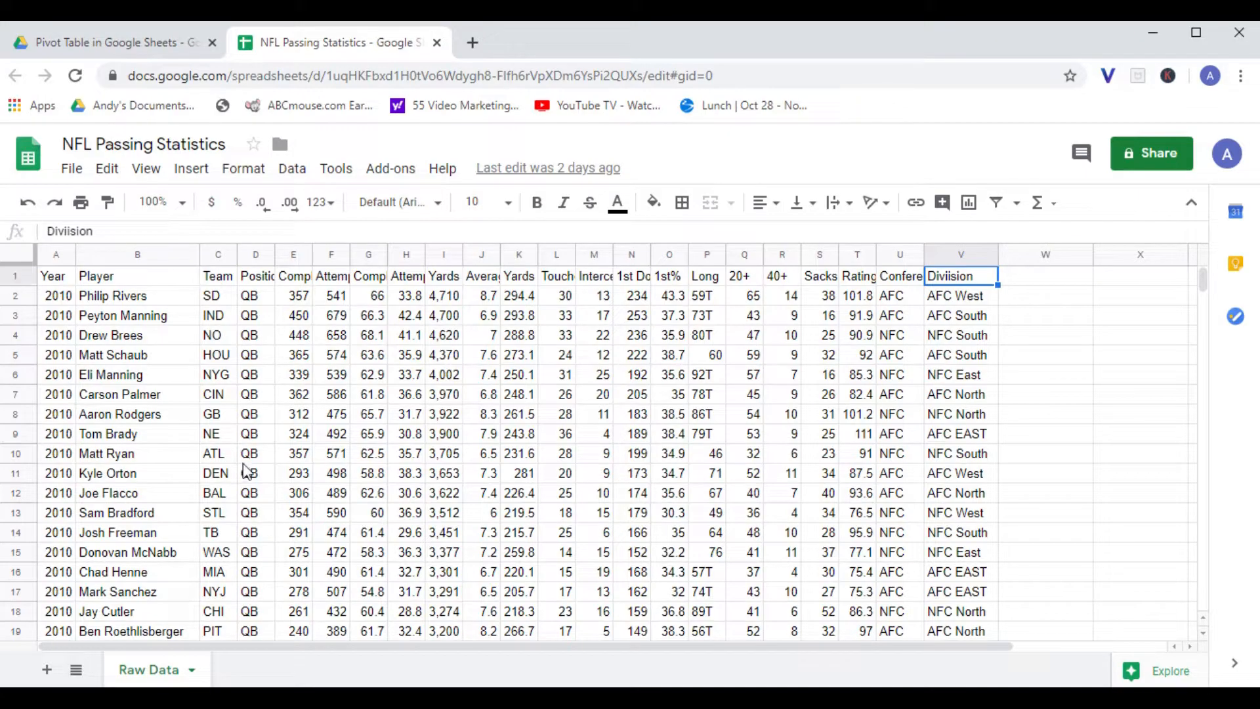
Step: Create a pivot table on a new sheet using the full-column data range 'Raw Data'!A:V
{"action": "left_click", "coordinate": [53, 279]}
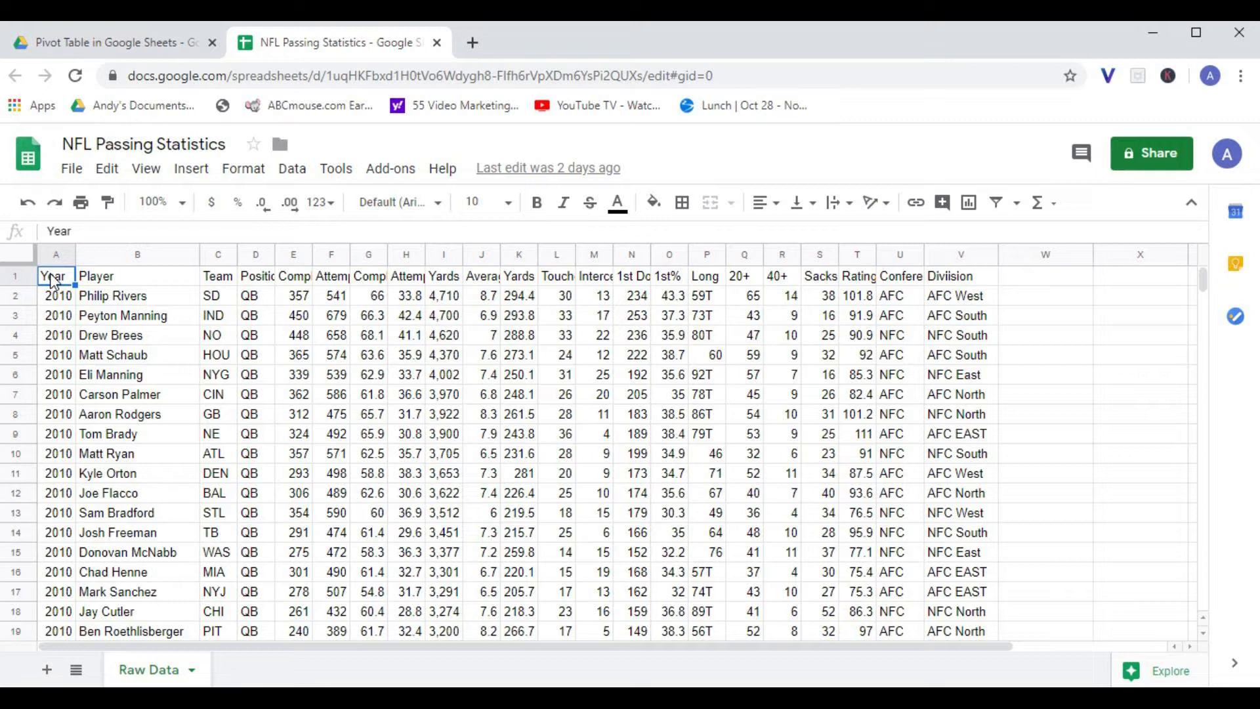
{"action": "left_click", "coordinate": [289, 174]}
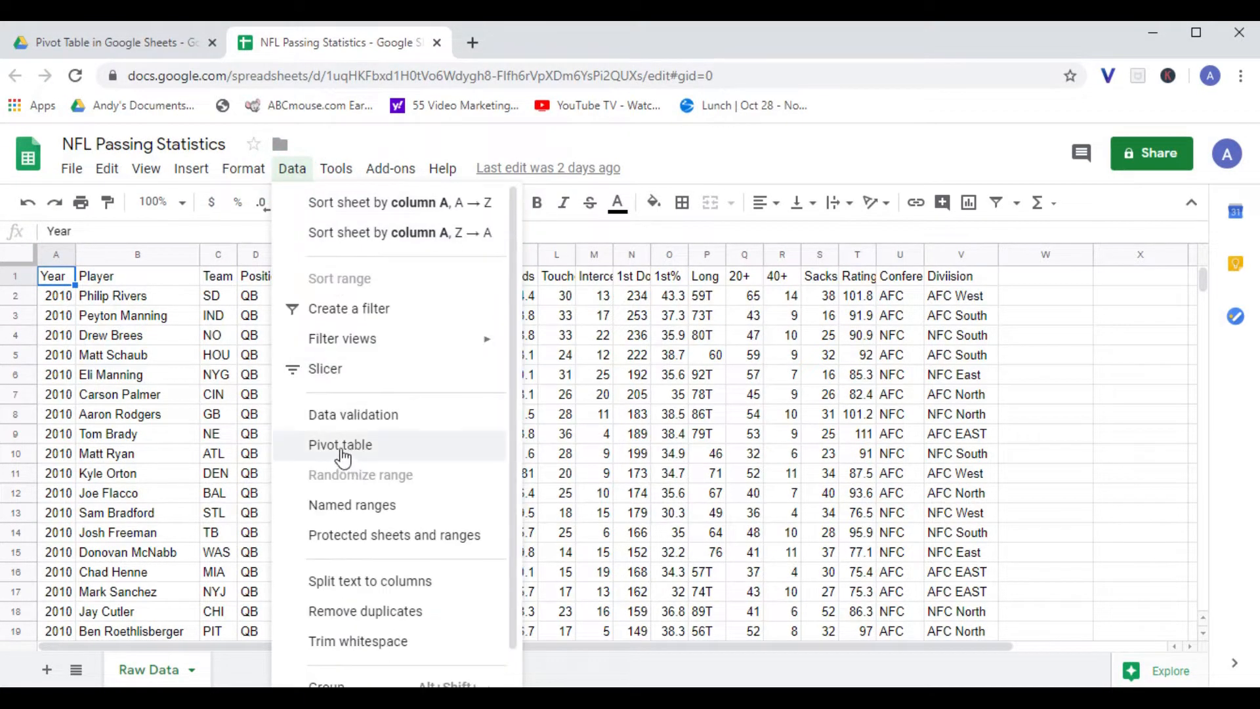
{"action": "left_click", "coordinate": [342, 447]}
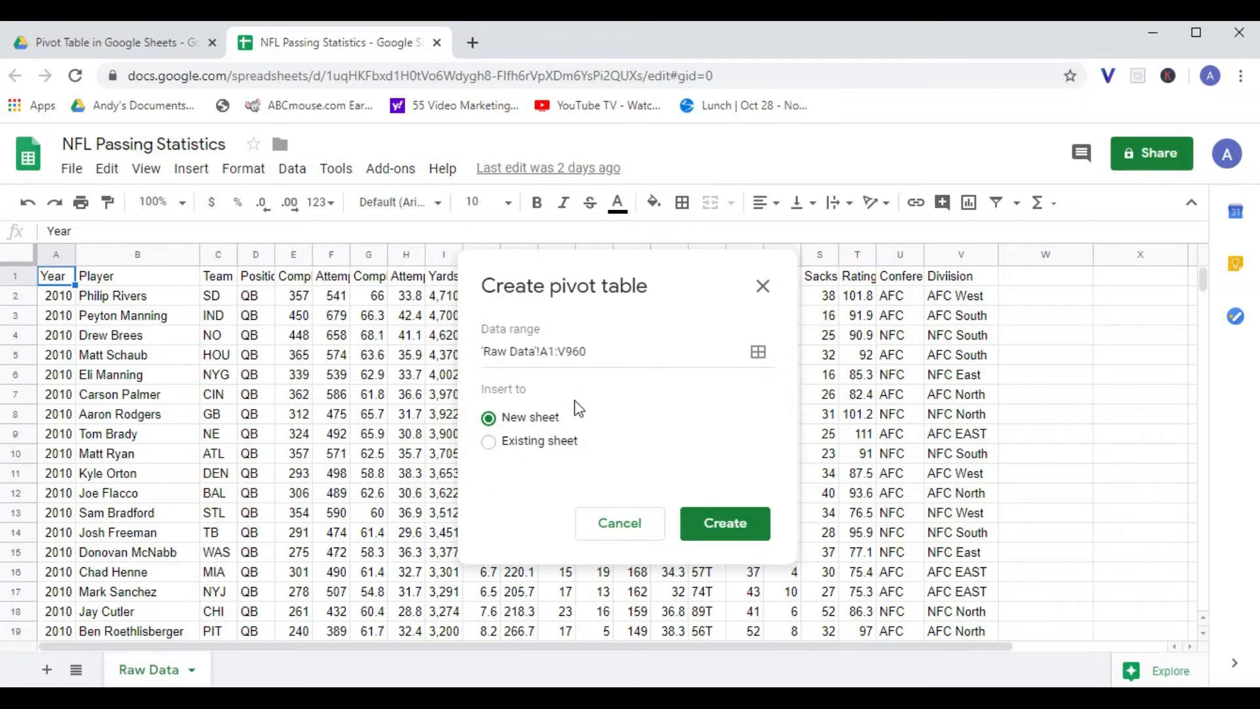
{"action": "left_click", "coordinate": [583, 351]}
{"action": "left_click_drag", "start_coordinate": [550, 352], "coordinate": [555, 351]}
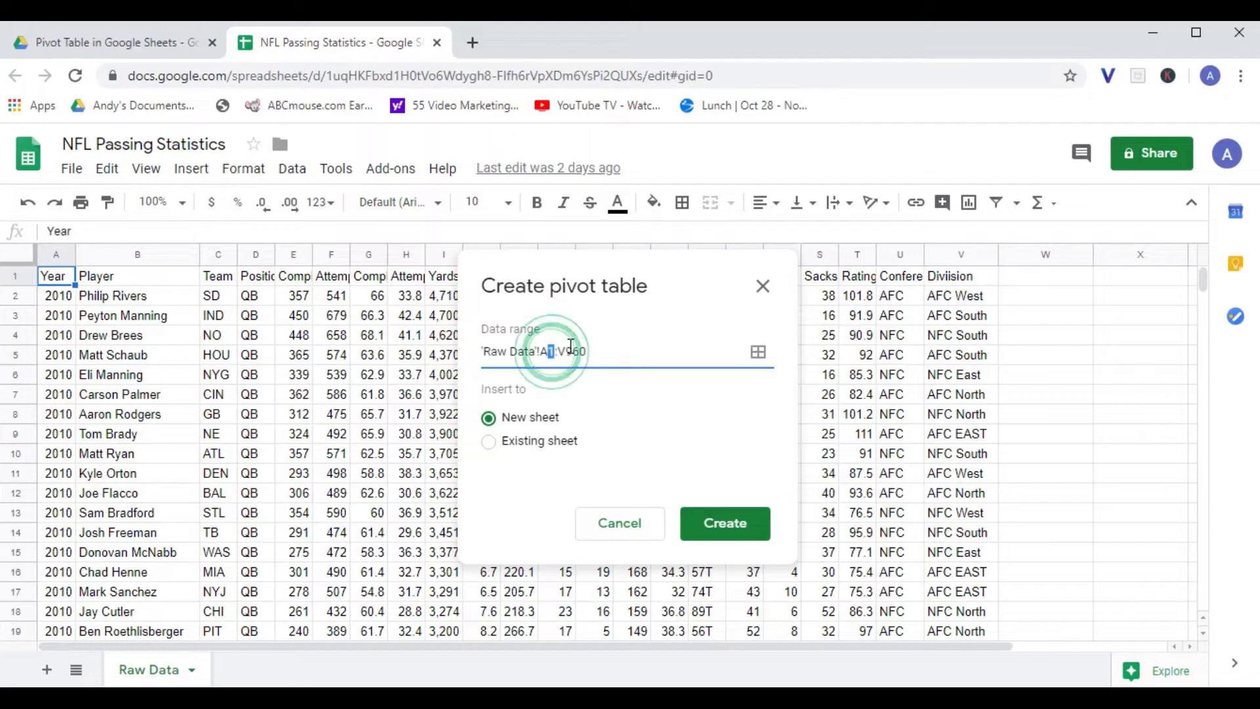
{"action": "key", "text": "BackSpace"}
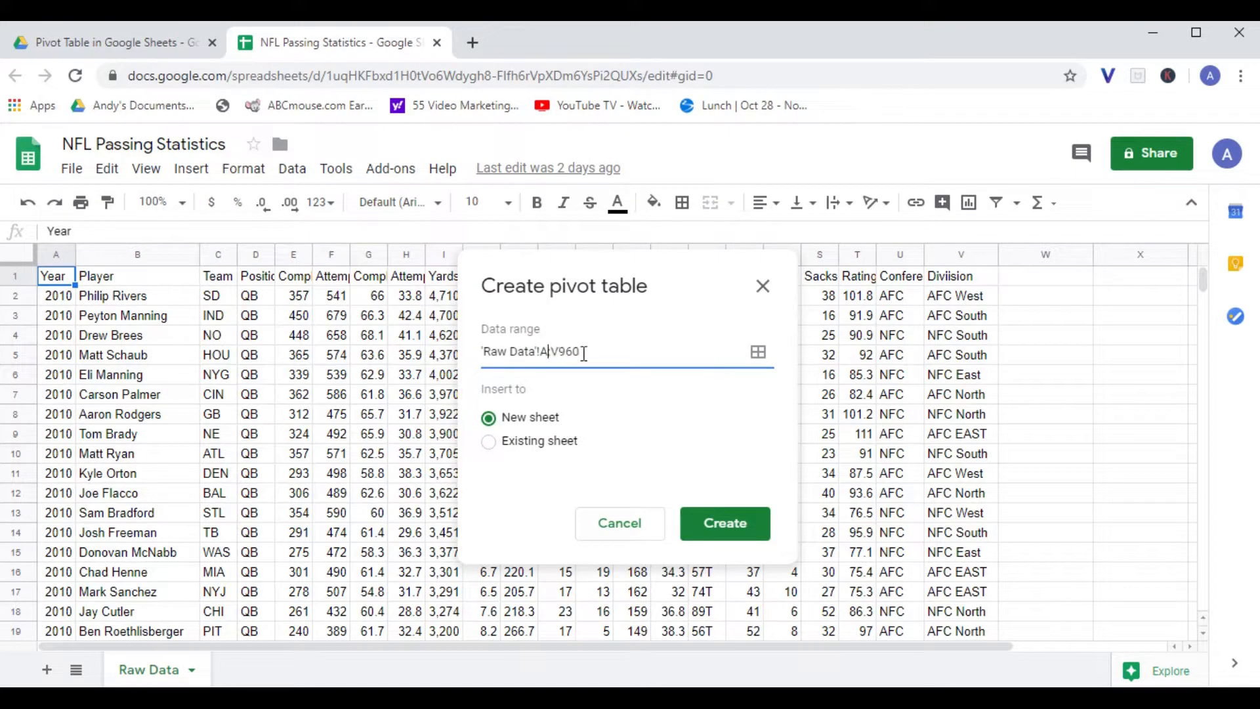
{"action": "left_click_drag", "start_coordinate": [577, 352], "coordinate": [557, 352]}
{"action": "key", "text": "BackSpace"}
{"action": "left_click", "coordinate": [706, 532]}
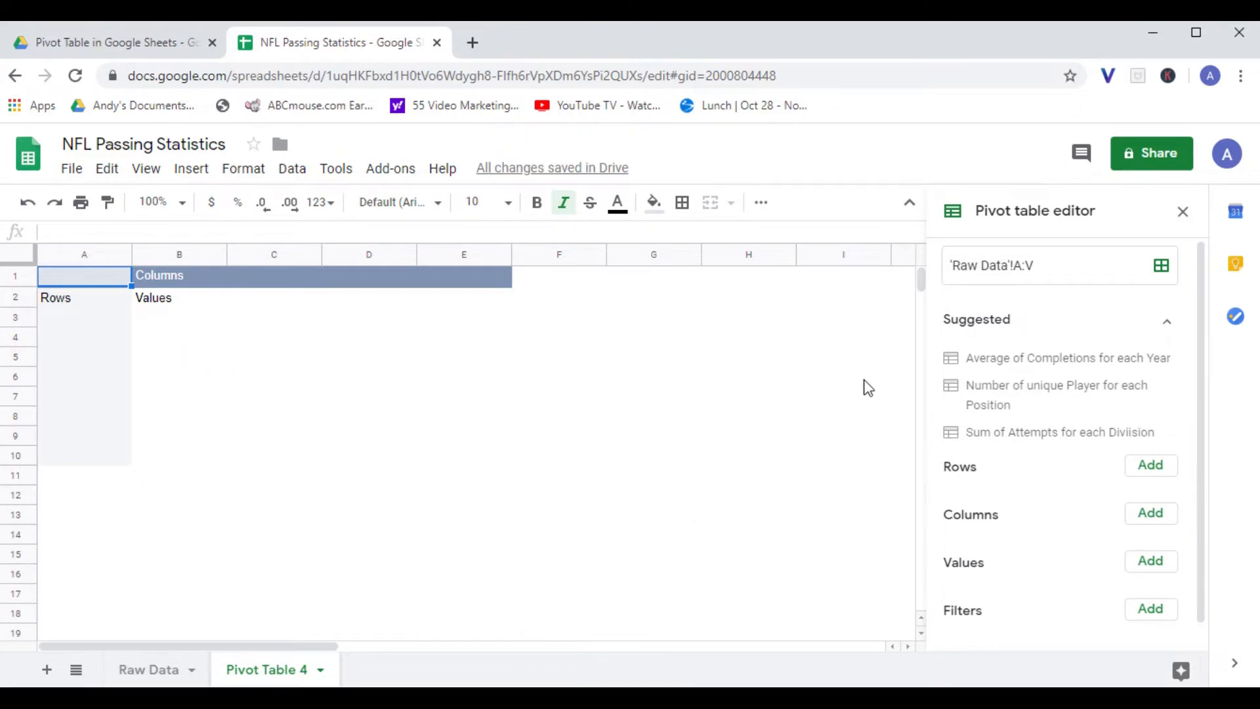
Step: Add Touchdowns, Attempts and Completions as summed values in the pivot table
{"action": "scroll", "coordinate": [1034, 397], "scroll_direction": "down", "scroll_amount": 1}
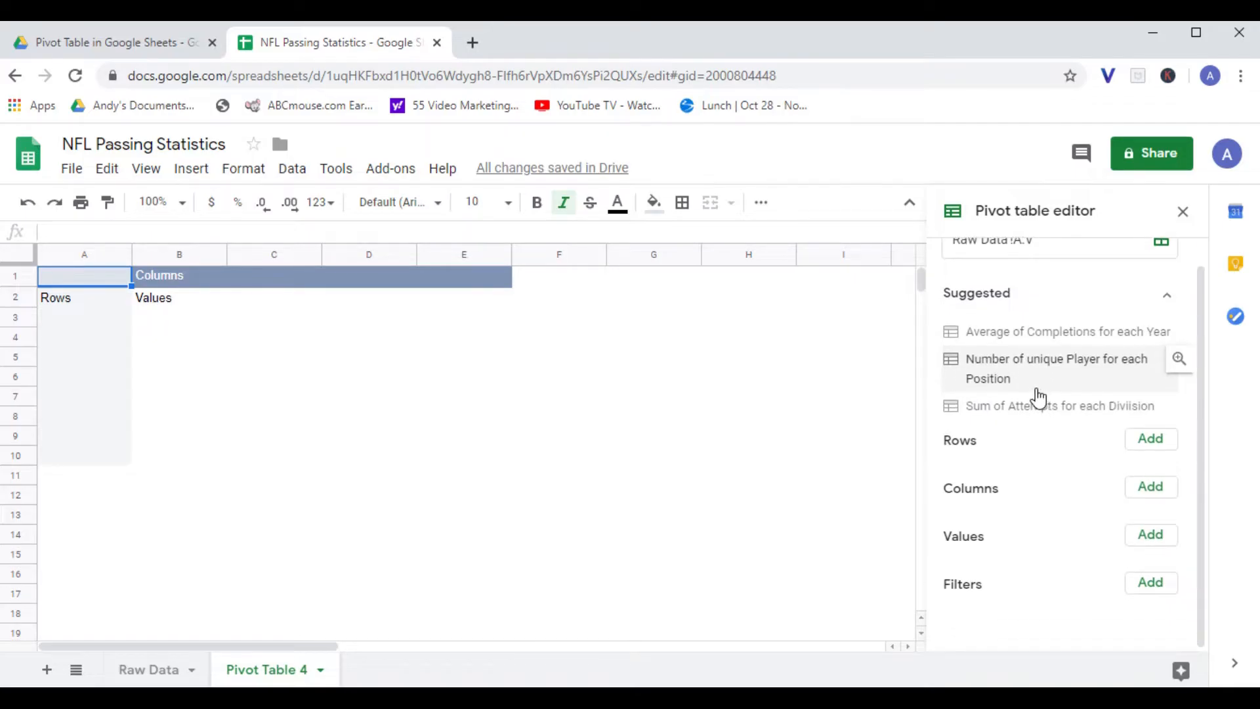
{"action": "scroll", "coordinate": [1037, 398], "scroll_direction": "up", "scroll_amount": 1}
{"action": "scroll", "coordinate": [1037, 399], "scroll_direction": "down", "scroll_amount": 1}
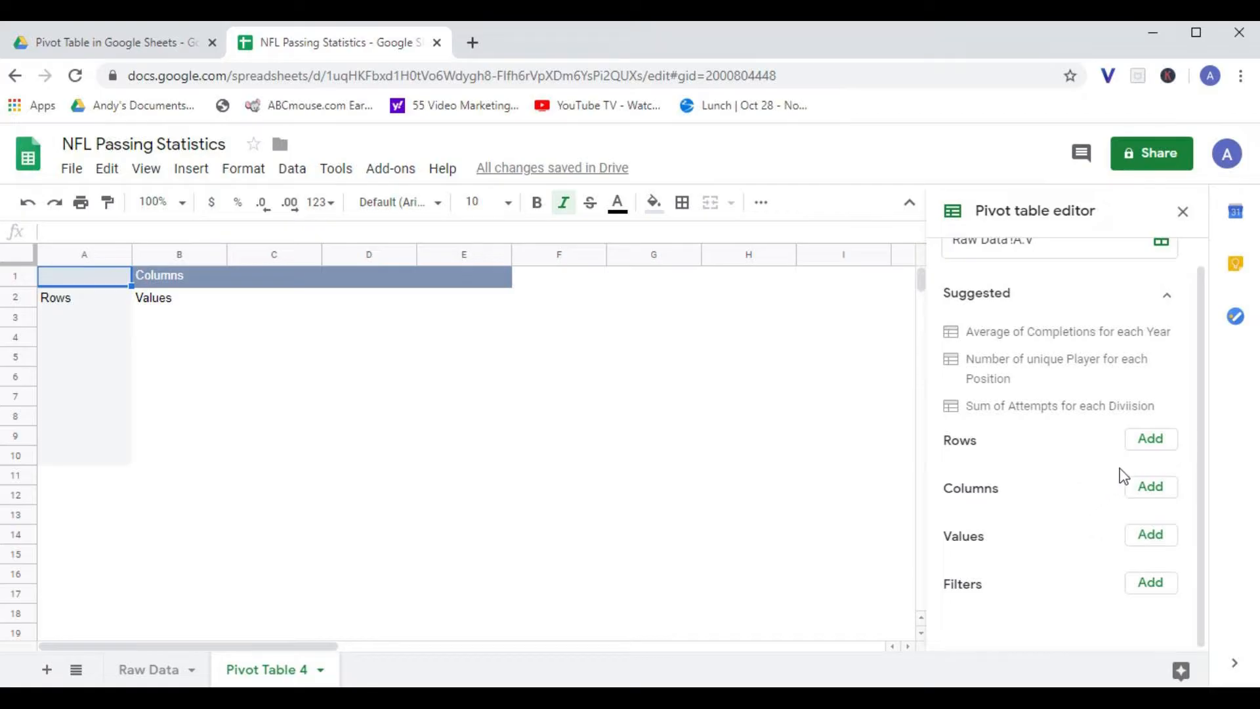
{"action": "left_click", "coordinate": [1152, 545]}
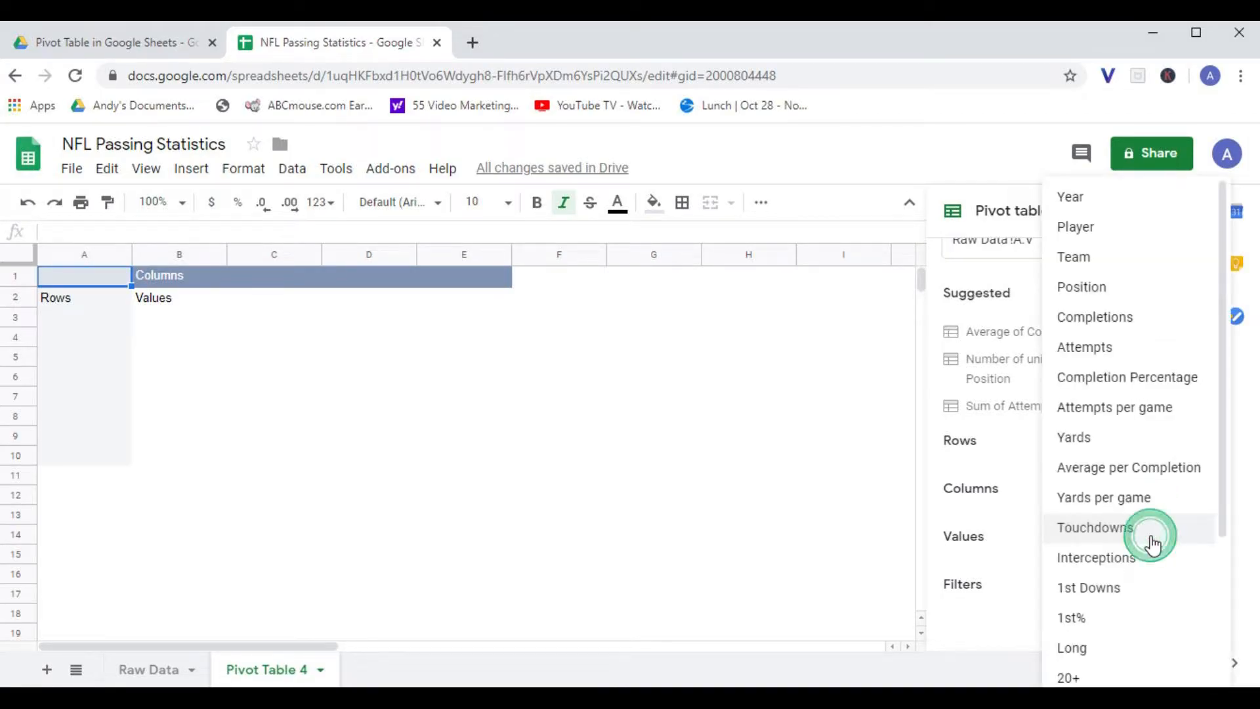
{"action": "left_click", "coordinate": [1107, 531]}
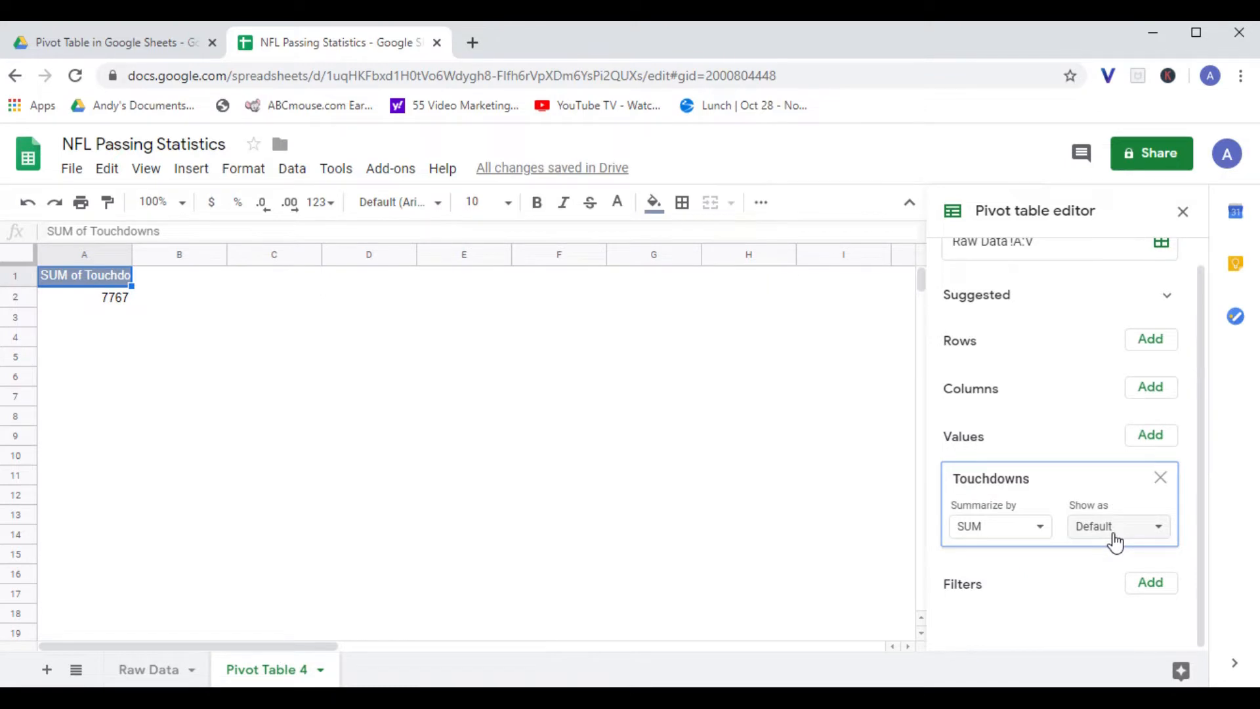
{"action": "left_click", "coordinate": [1156, 436]}
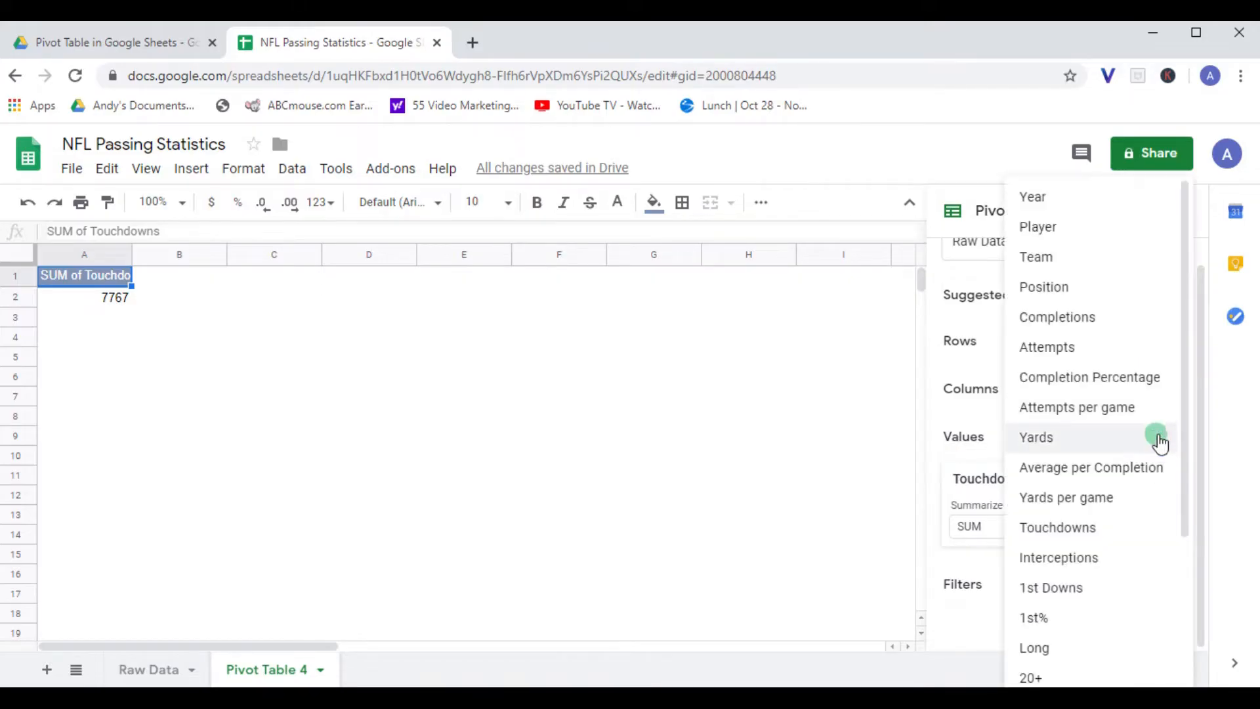
{"action": "left_click", "coordinate": [1063, 351]}
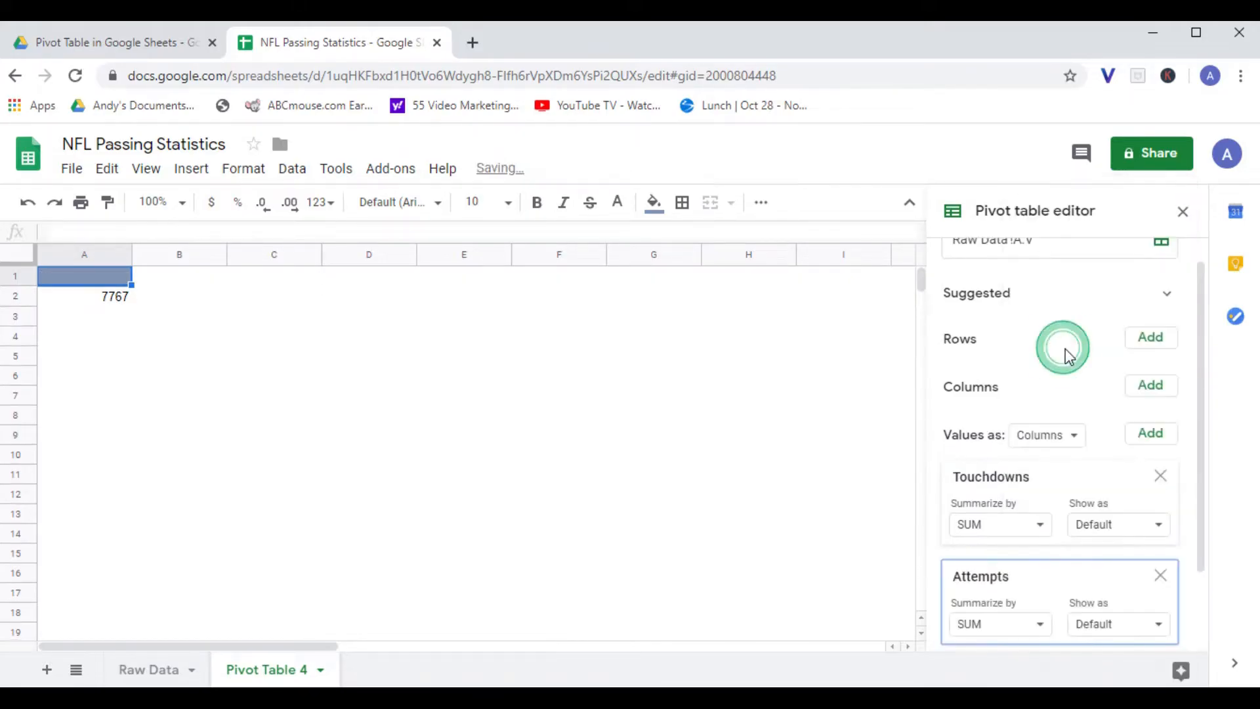
{"action": "left_click", "coordinate": [1151, 437]}
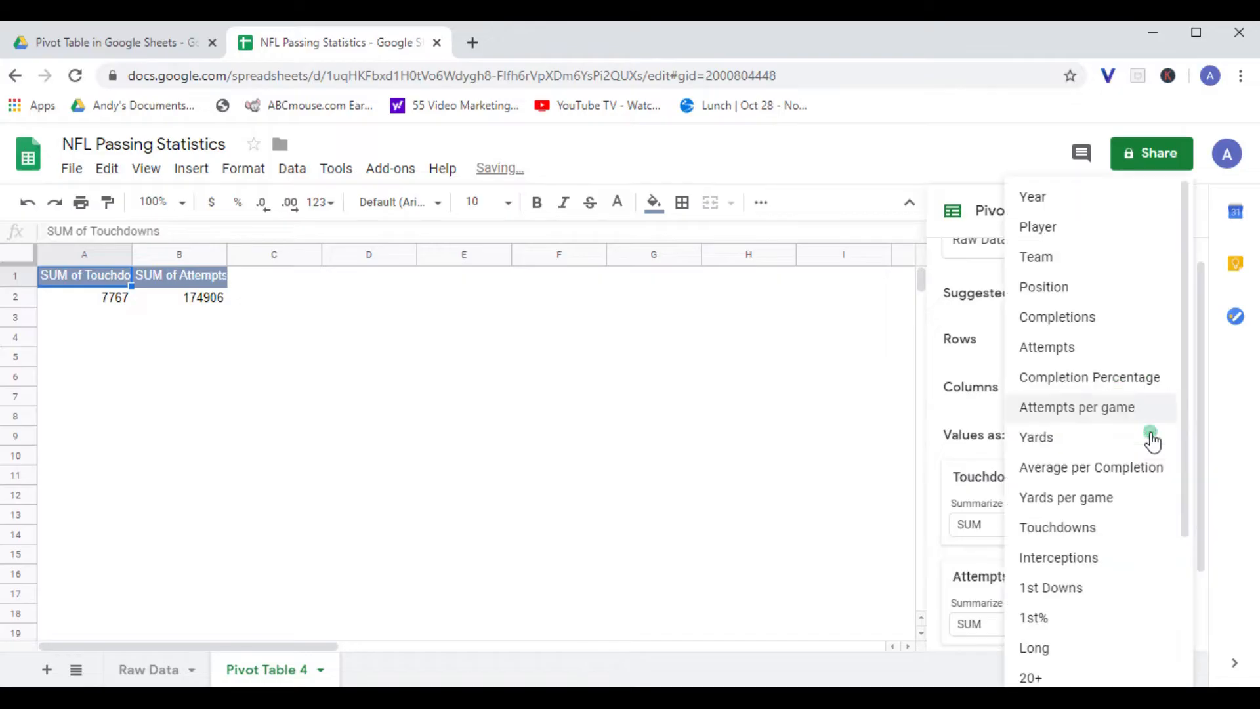
{"action": "left_click", "coordinate": [1031, 316]}
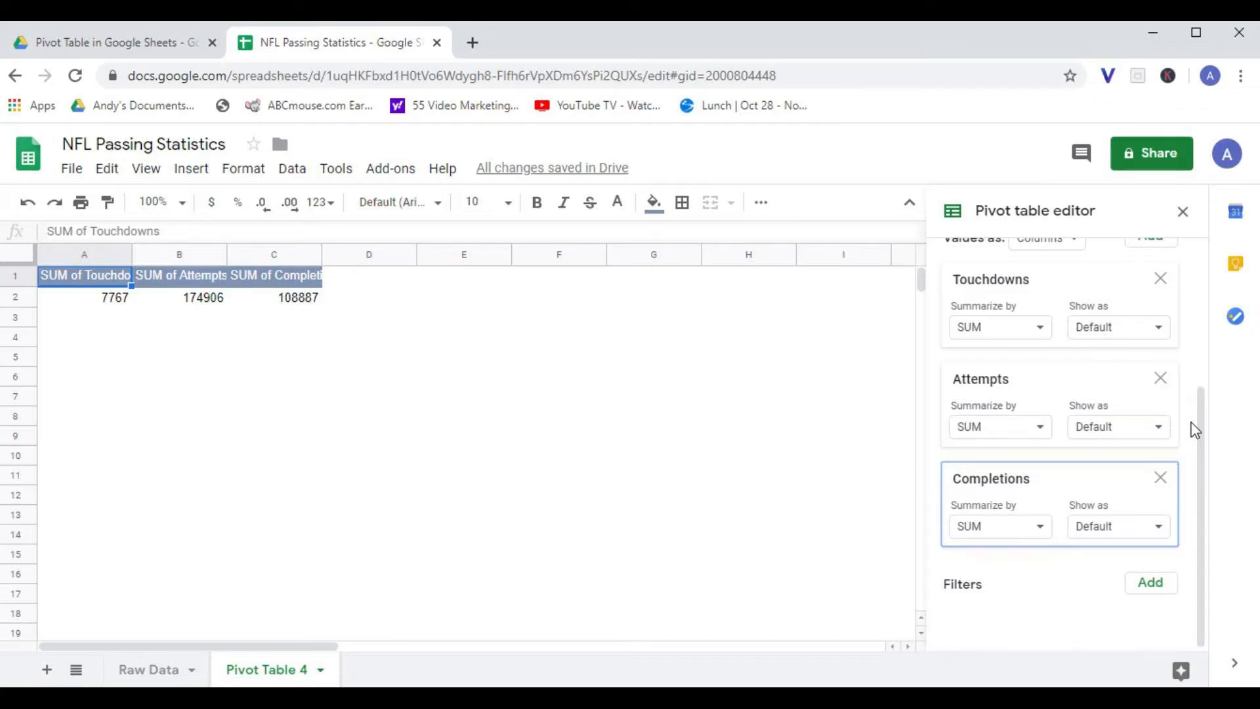
Step: Remove Touchdowns from the pivot table values and add Completion Percentage as a value
{"action": "scroll", "coordinate": [1141, 506], "scroll_direction": "up", "scroll_amount": 3}
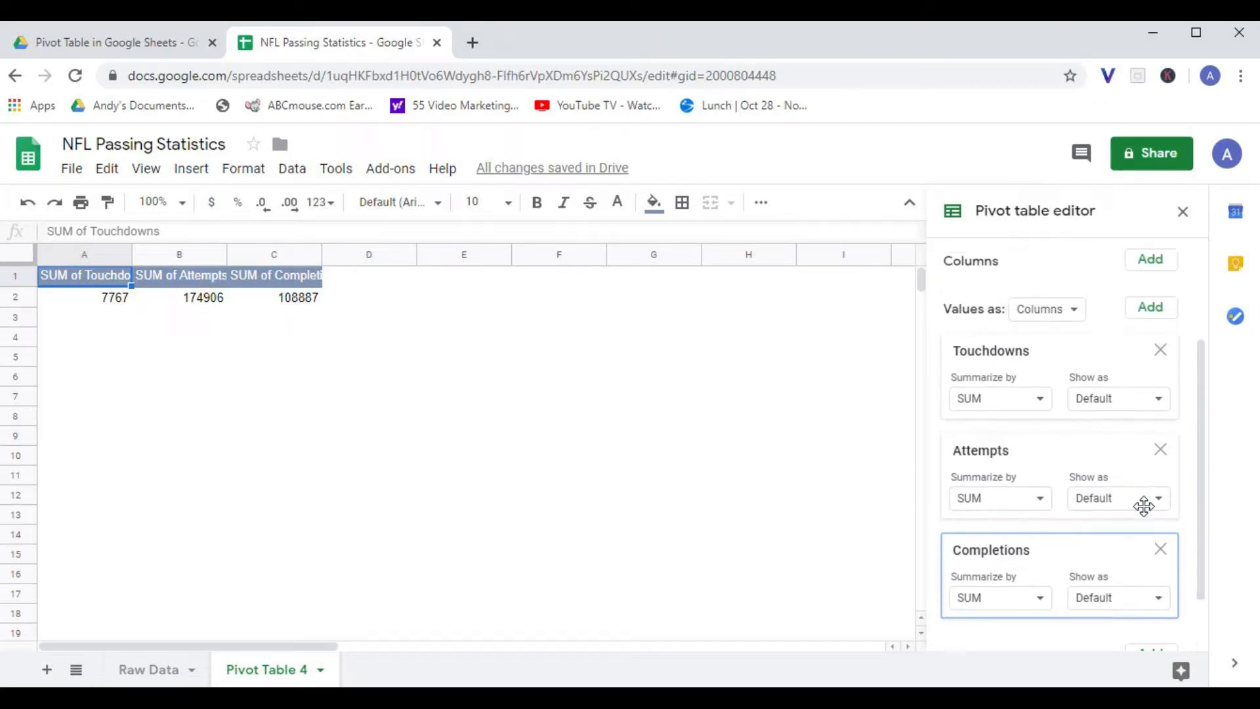
{"action": "left_click", "coordinate": [1161, 467]}
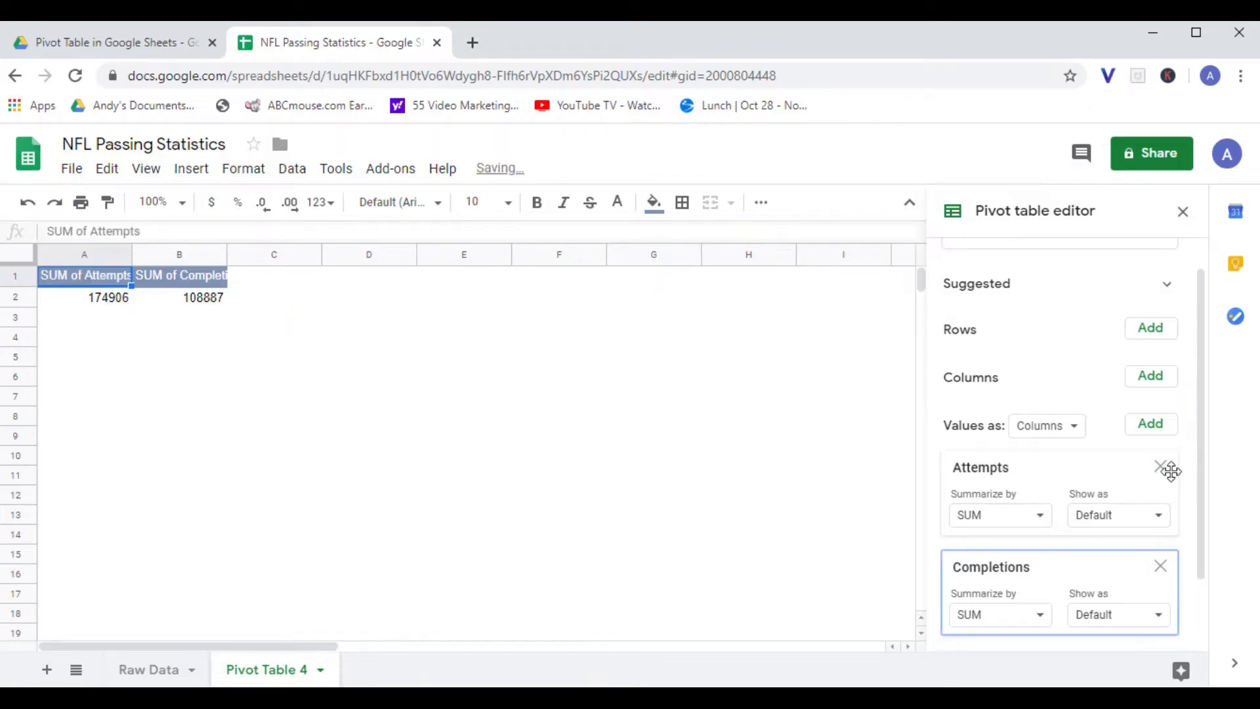
{"action": "left_click", "coordinate": [1156, 428]}
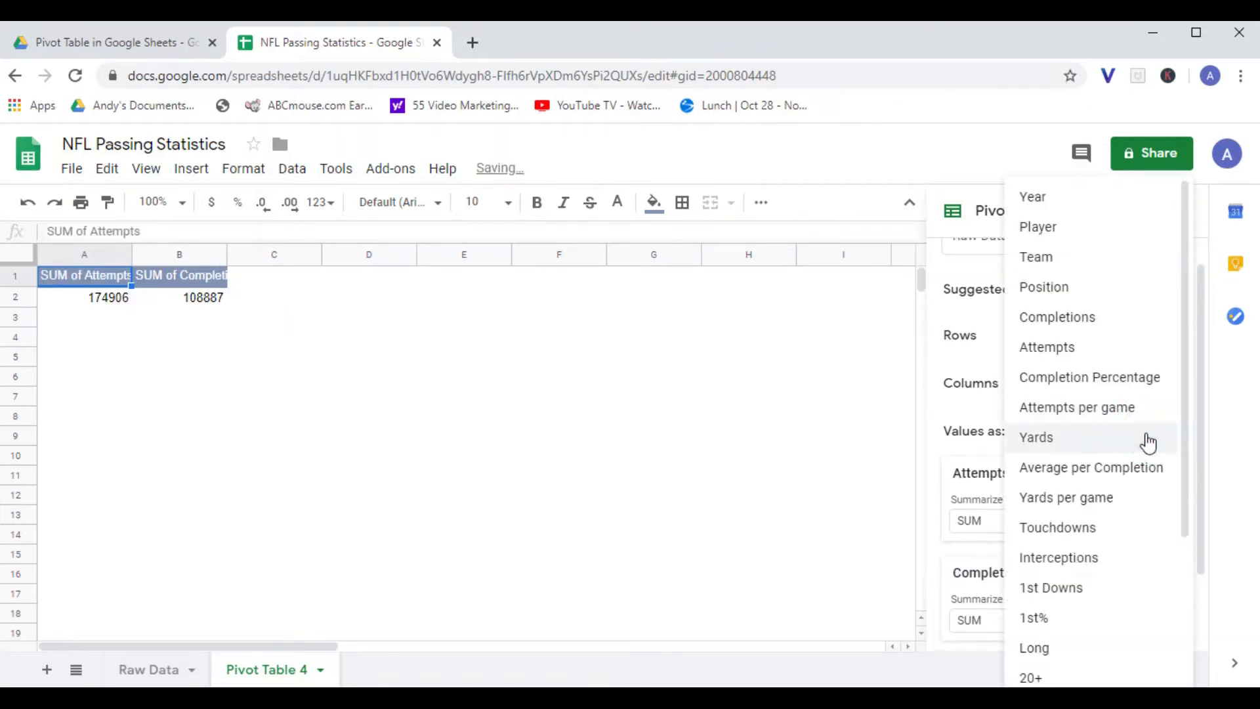
{"action": "left_click", "coordinate": [1088, 379]}
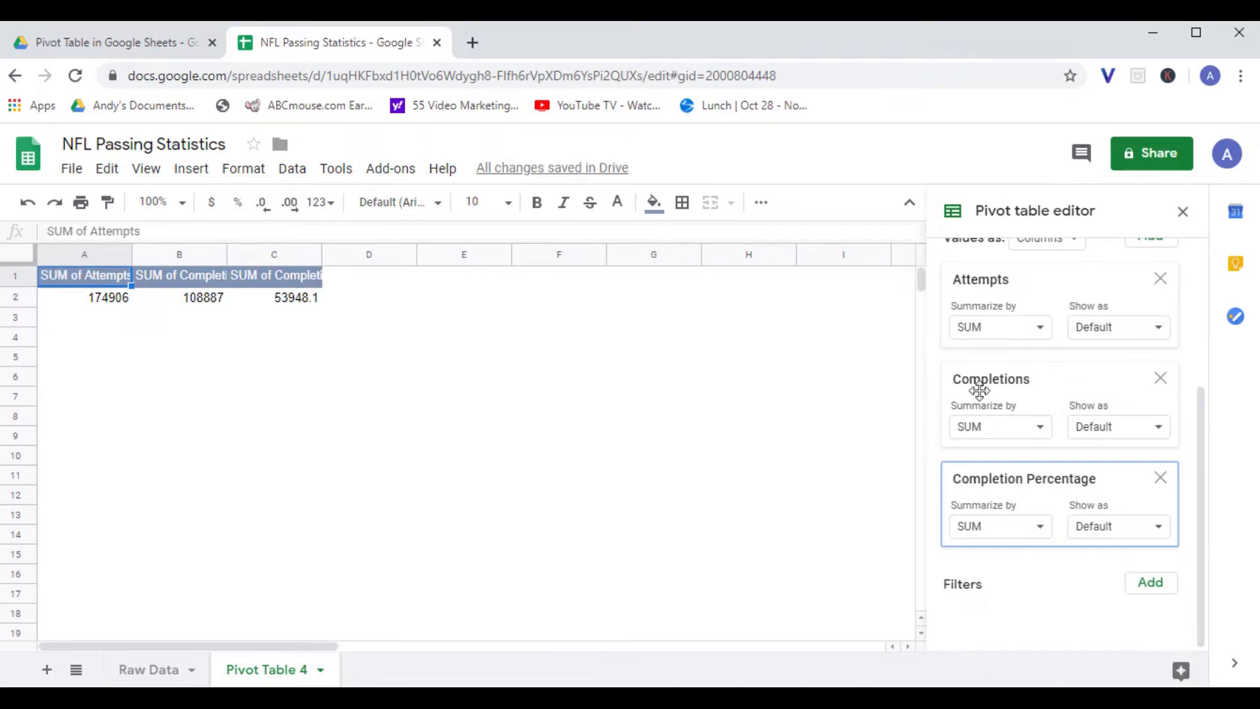
Step: Summarize the Completion Percentage value by AVERAGE instead of SUM
{"action": "left_click", "coordinate": [288, 298]}
{"action": "left_click", "coordinate": [1013, 526]}
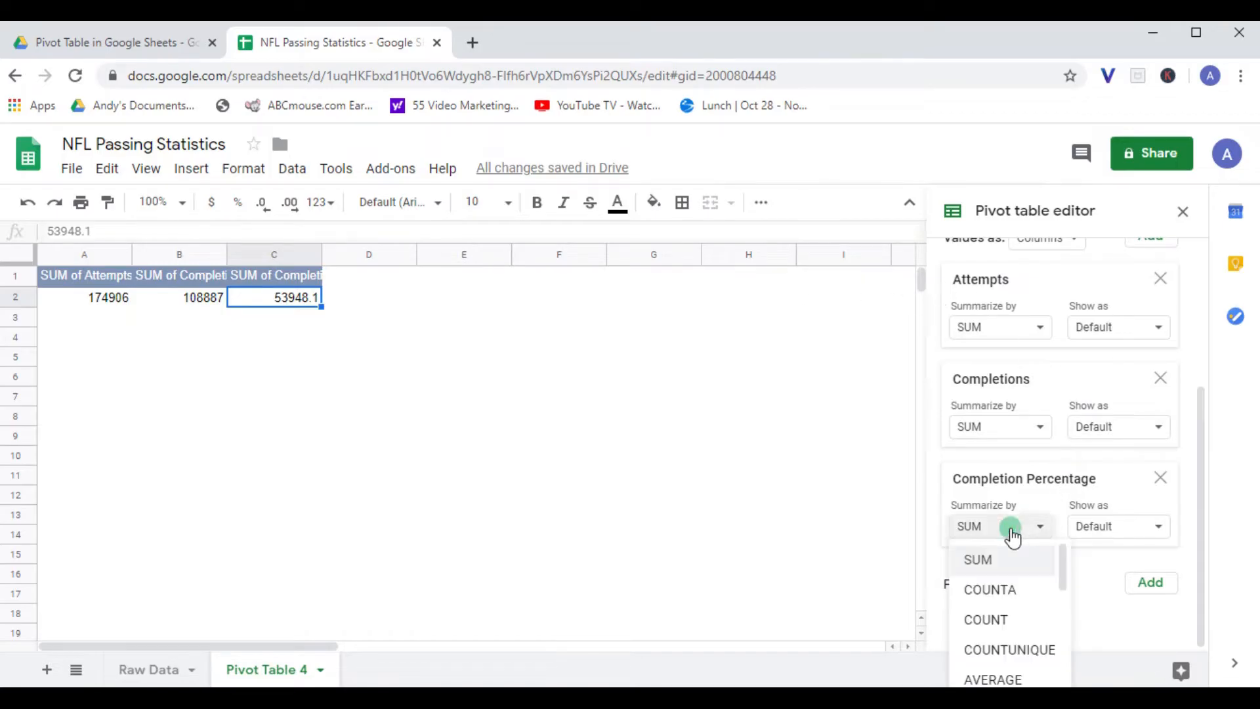
{"action": "scroll", "coordinate": [1027, 622], "scroll_direction": "down", "scroll_amount": 3}
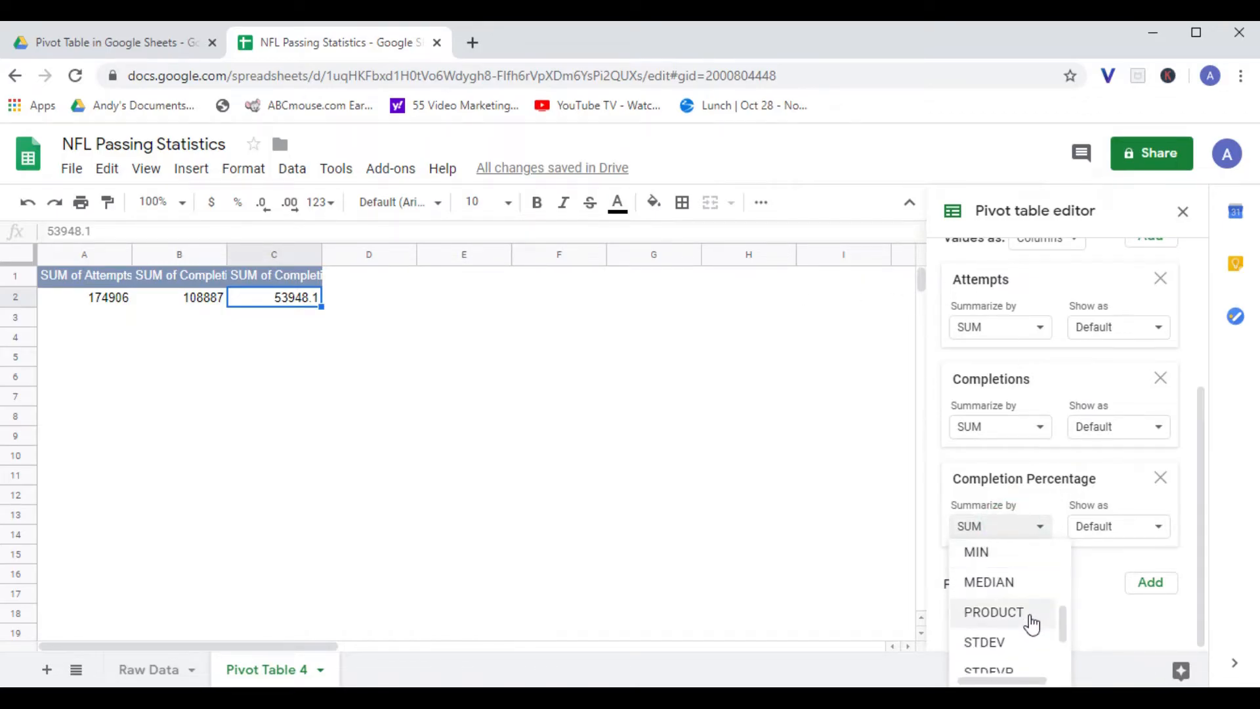
{"action": "scroll", "coordinate": [1027, 618], "scroll_direction": "up", "scroll_amount": 2}
{"action": "left_click", "coordinate": [1015, 586]}
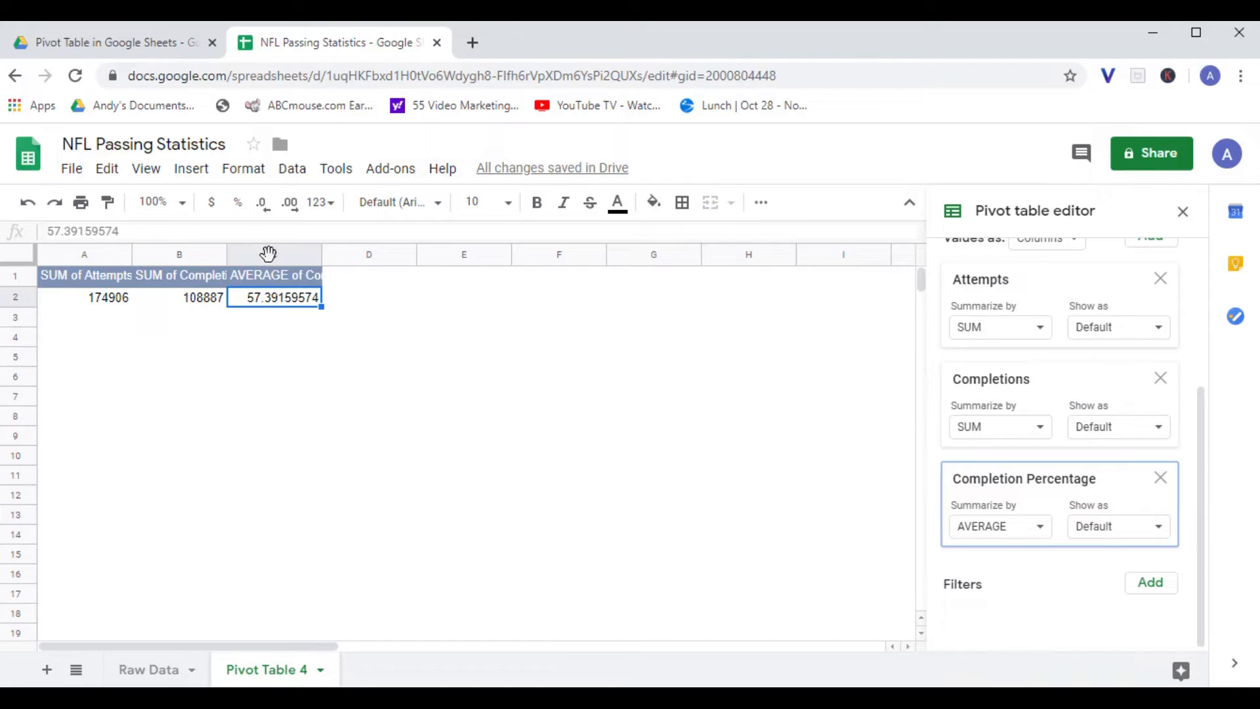
Step: Reduce the average completion percentage in cell C2 to two decimal places
{"action": "left_click", "coordinate": [259, 205]}
{"action": "left_click", "coordinate": [260, 204]}
{"action": "left_click", "coordinate": [260, 205]}
{"action": "left_click", "coordinate": [261, 205]}
{"action": "left_click", "coordinate": [261, 205]}
{"action": "left_click", "coordinate": [261, 205]}
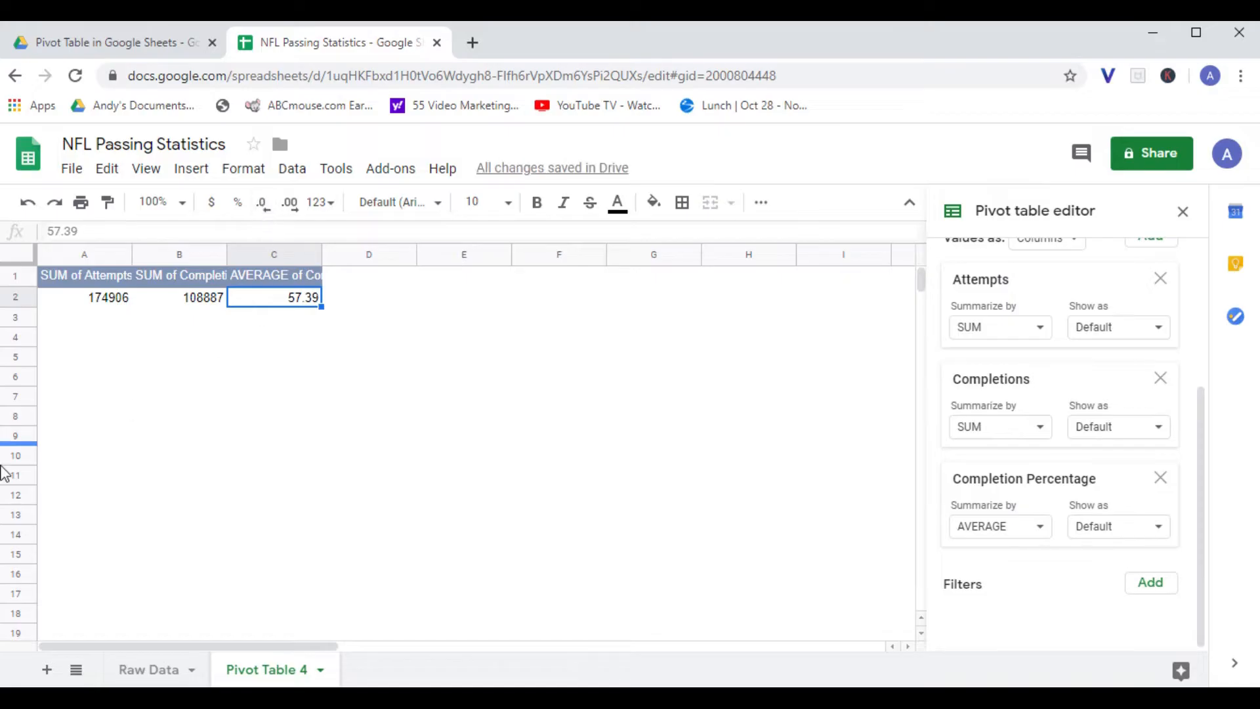
Step: Widen columns A to C equally and wrap the header text in row 1
{"action": "left_click_drag", "start_coordinate": [80, 252], "coordinate": [362, 256]}
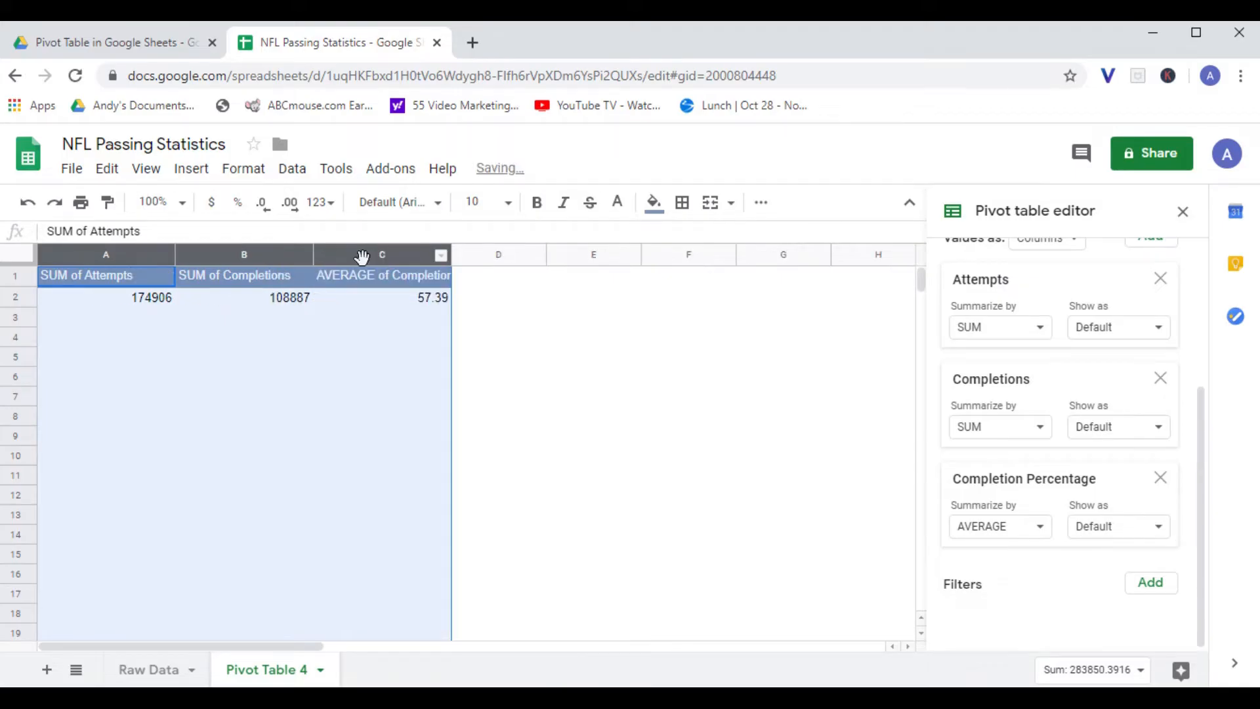
{"action": "left_click", "coordinate": [20, 276]}
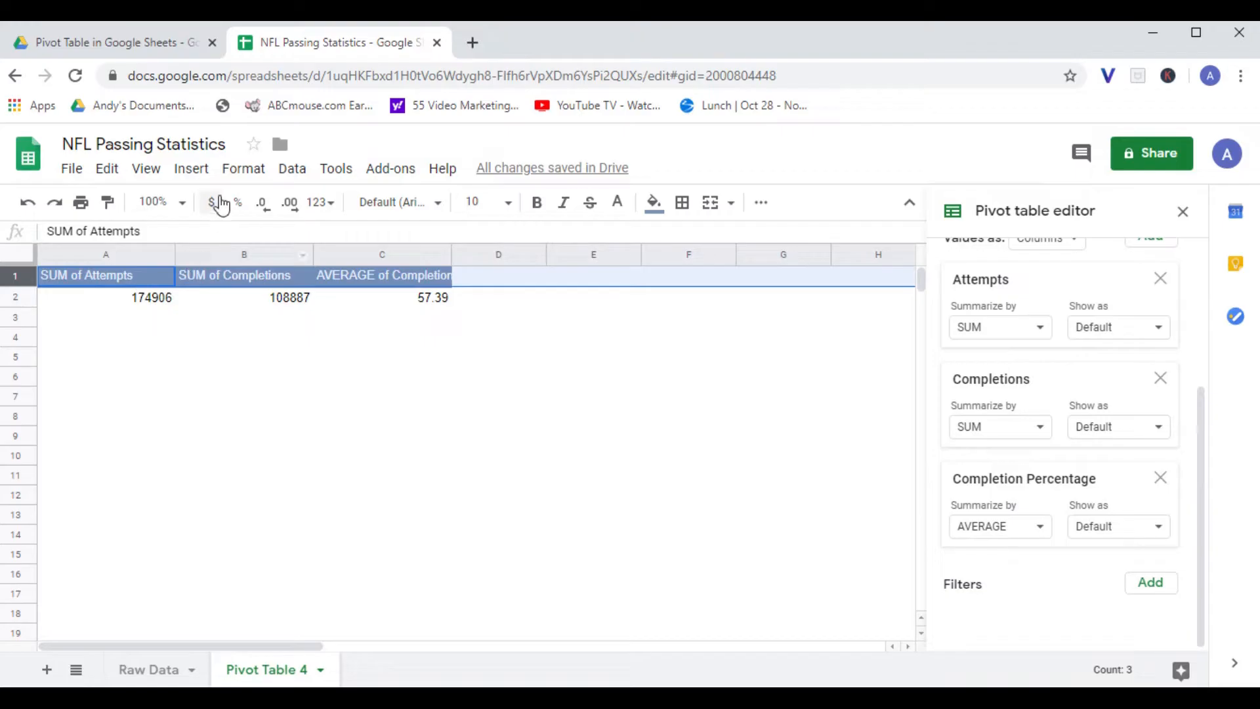
{"action": "left_click", "coordinate": [233, 172]}
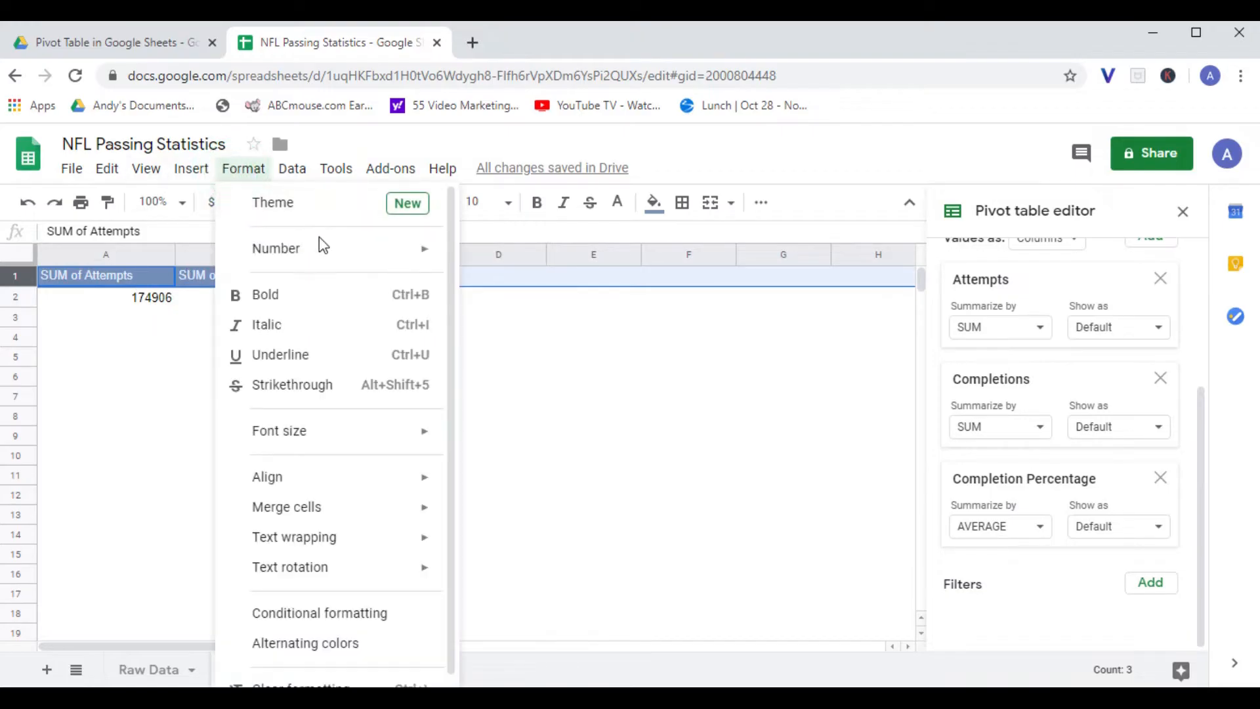
{"action": "mouse_move", "coordinate": [333, 538]}
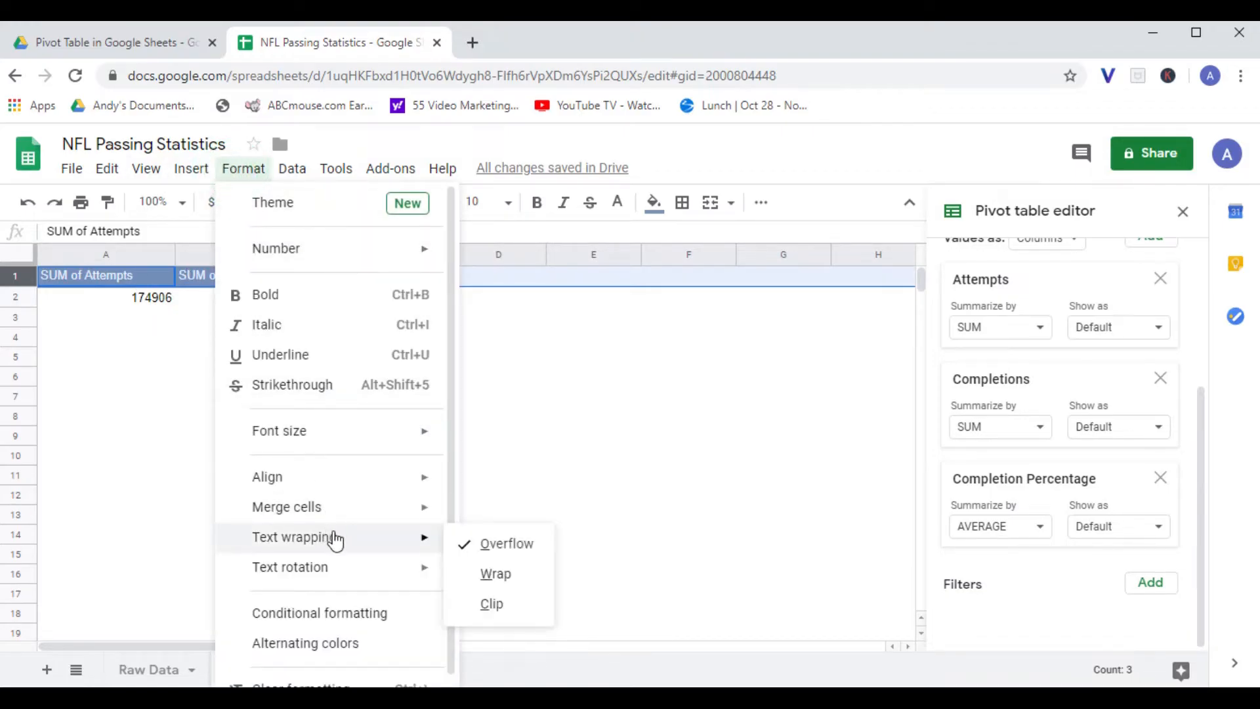
{"action": "left_click", "coordinate": [482, 574]}
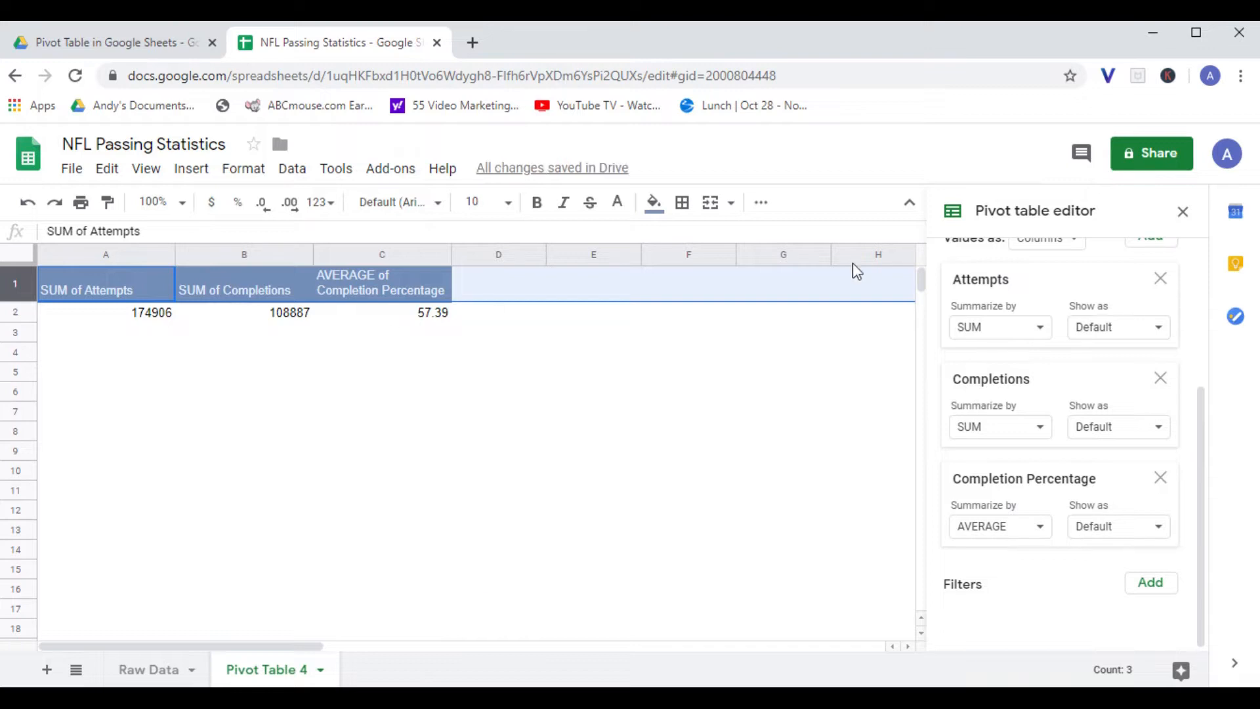
Step: Center the row 1 headers both horizontally and vertically in their cells
{"action": "left_click", "coordinate": [759, 209]}
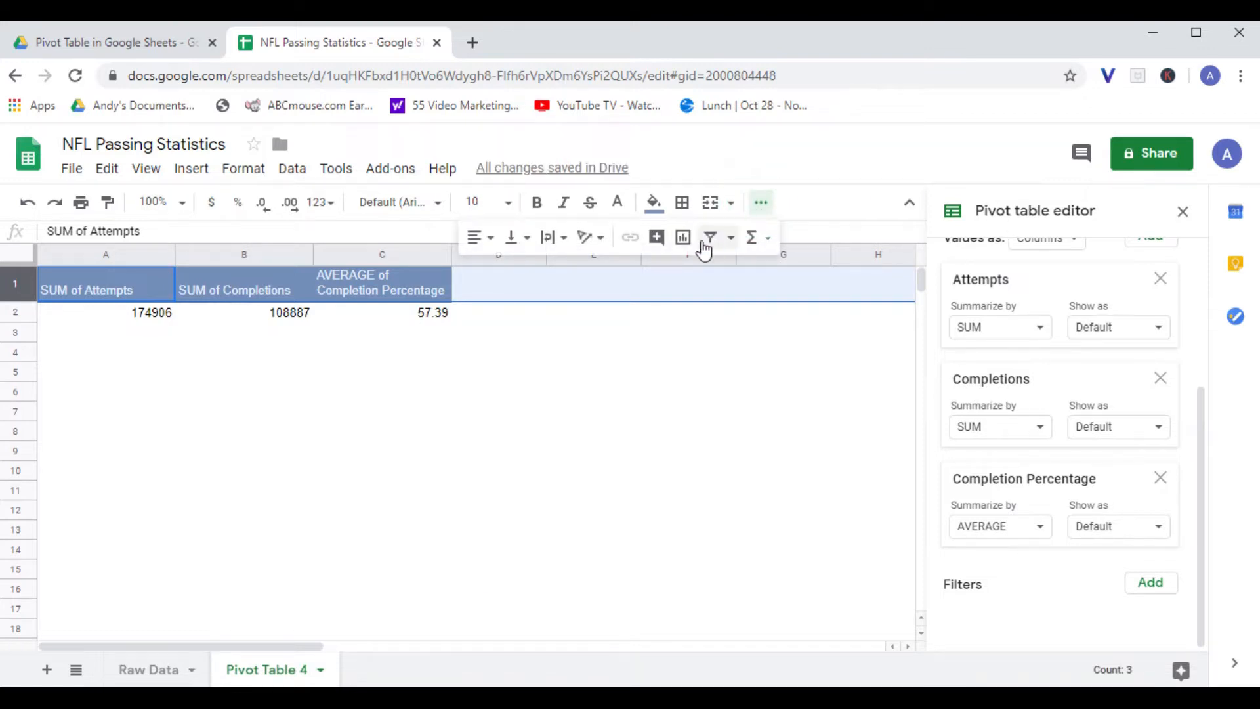
{"action": "left_click", "coordinate": [480, 243]}
{"action": "left_click", "coordinate": [500, 269]}
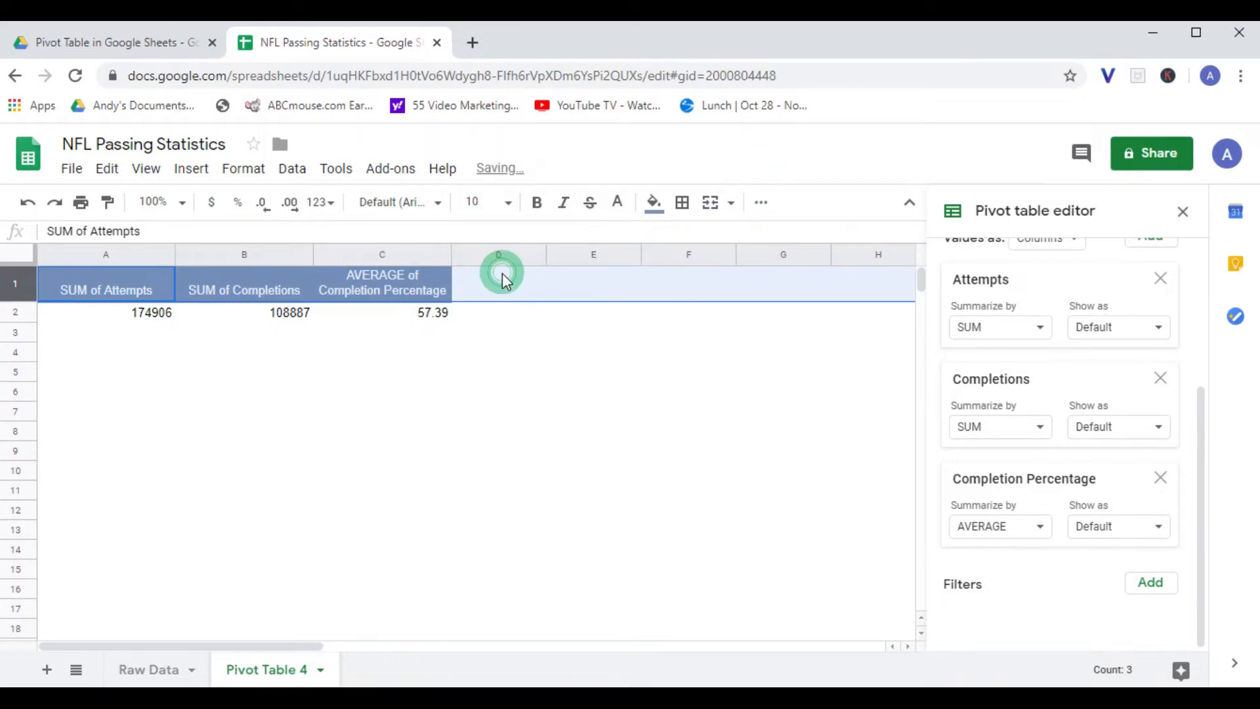
{"action": "left_click", "coordinate": [761, 204]}
{"action": "left_click", "coordinate": [761, 206]}
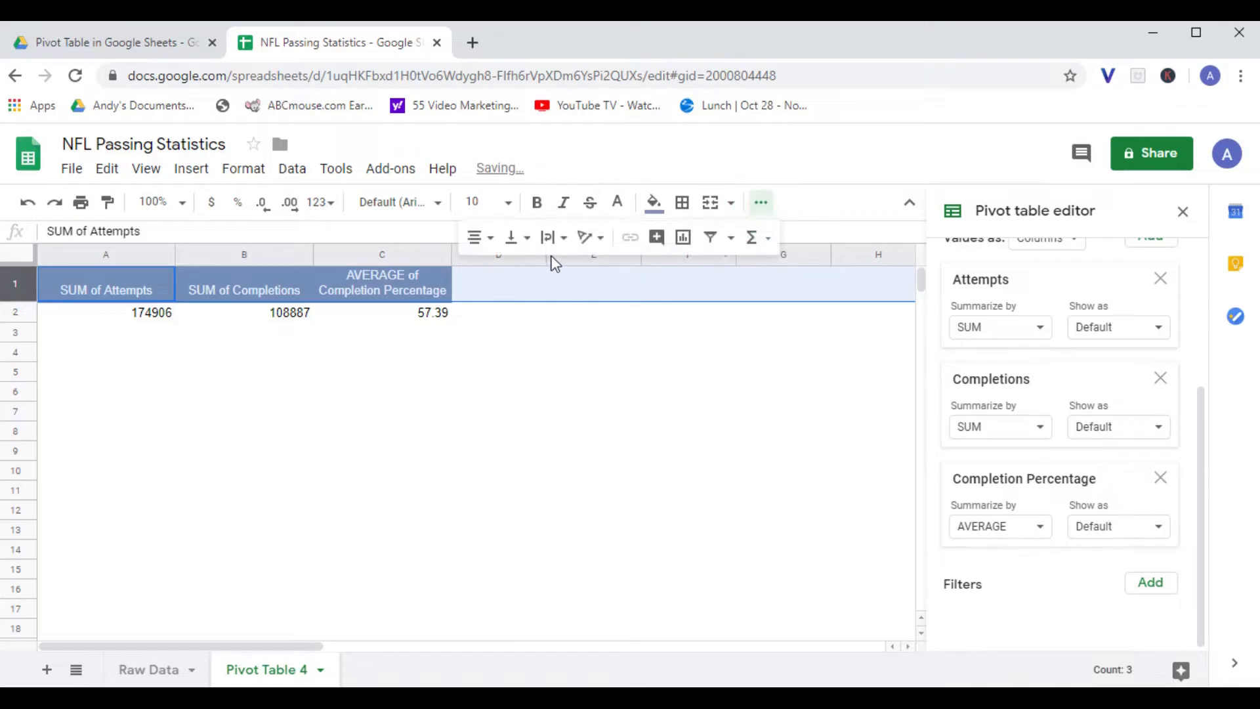
{"action": "left_click", "coordinate": [517, 242]}
{"action": "left_click", "coordinate": [540, 272]}
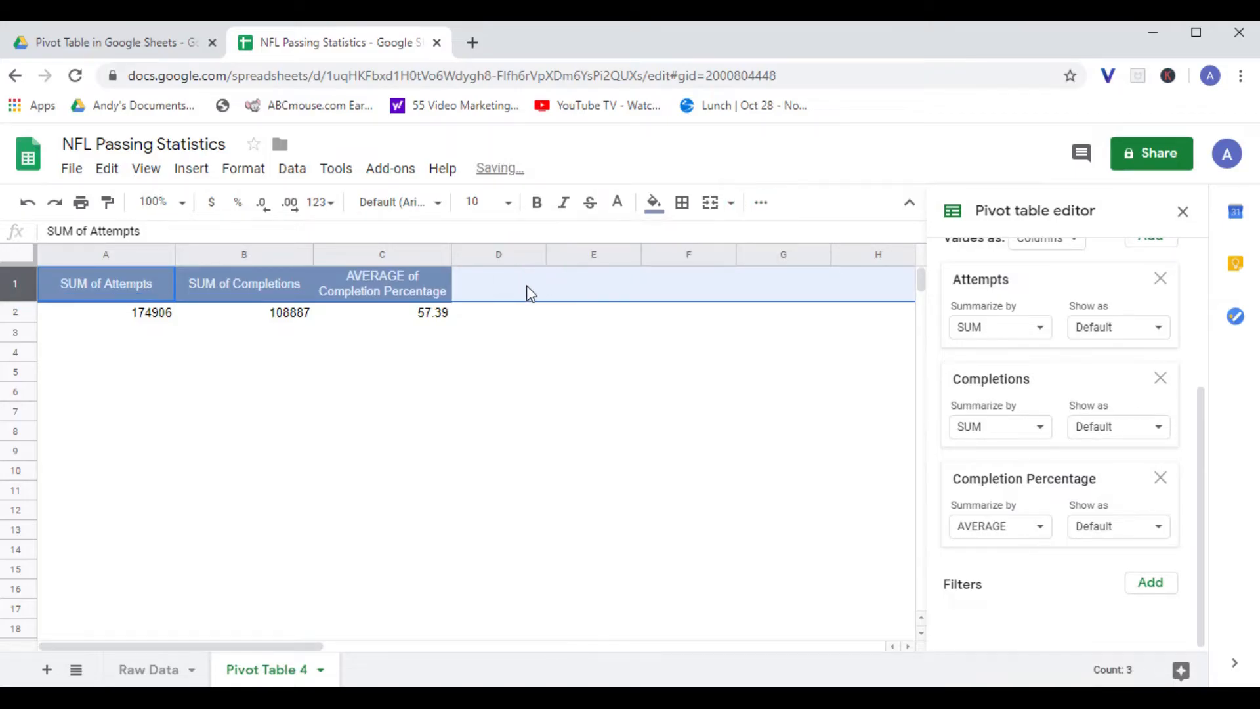
{"action": "left_click", "coordinate": [102, 337]}
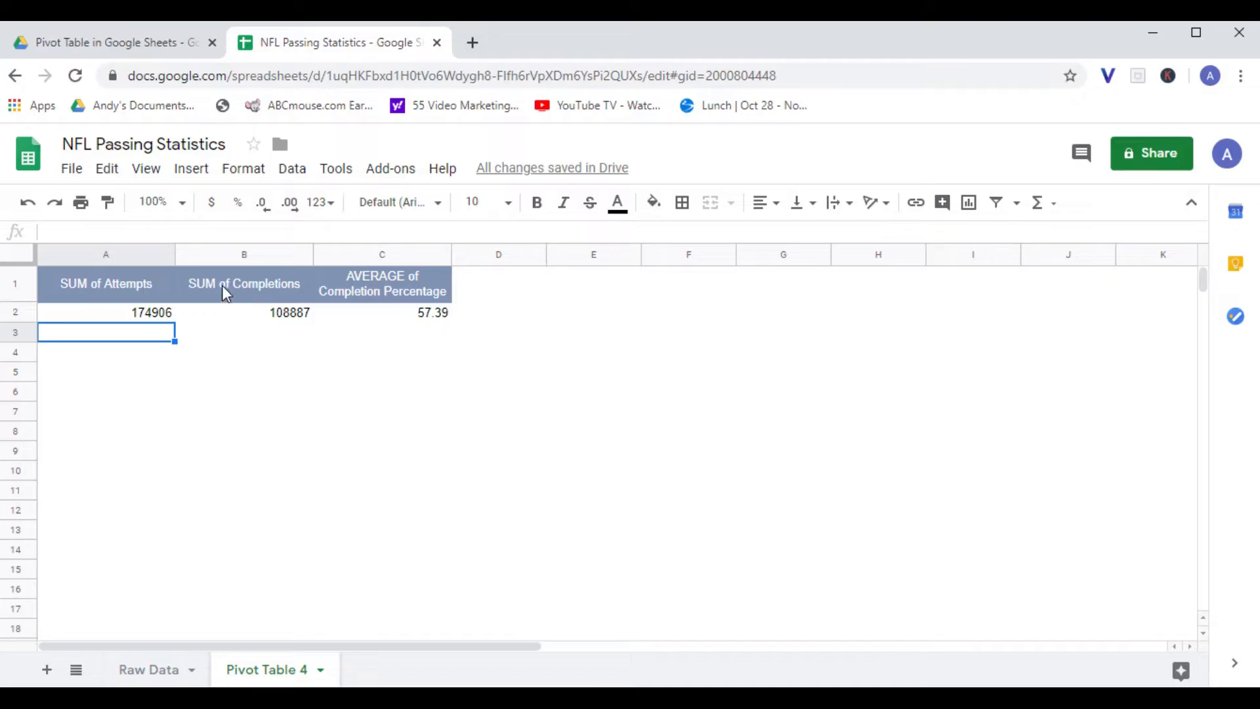
Step: Reopen the pivot table's settings and add Player as a row field
{"action": "left_click", "coordinate": [128, 283]}
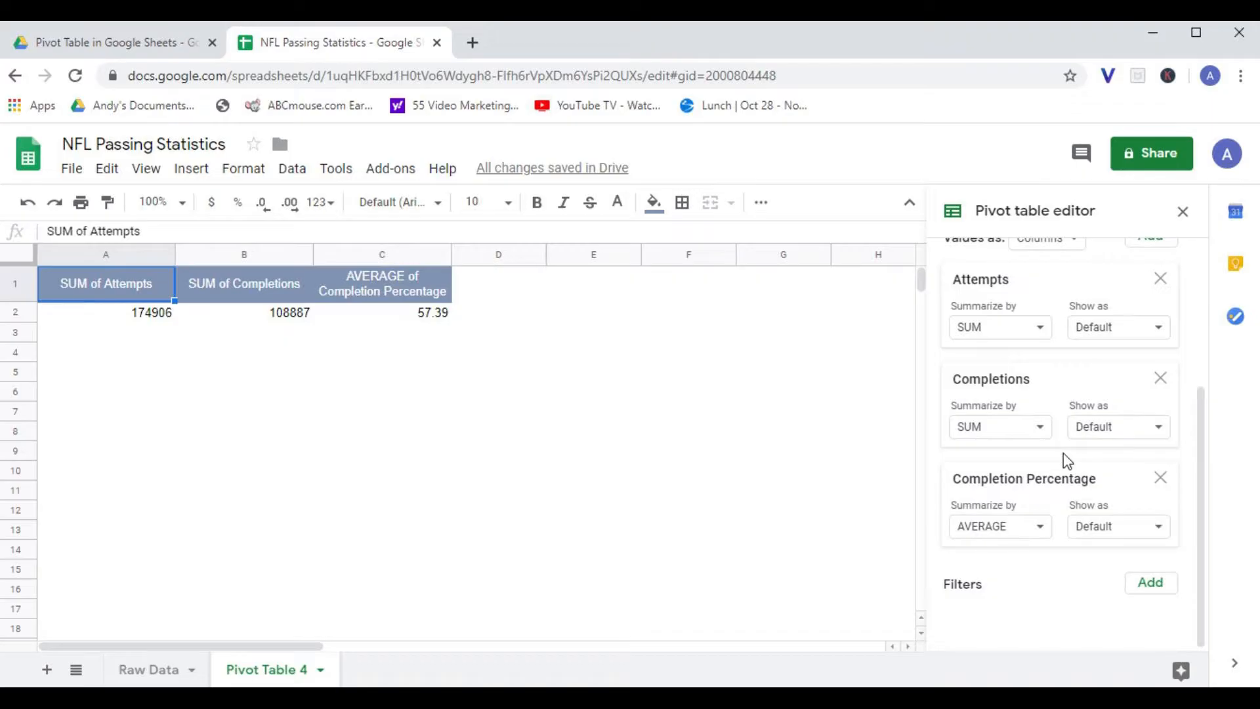
{"action": "scroll", "coordinate": [1063, 453], "scroll_direction": "up", "scroll_amount": 5}
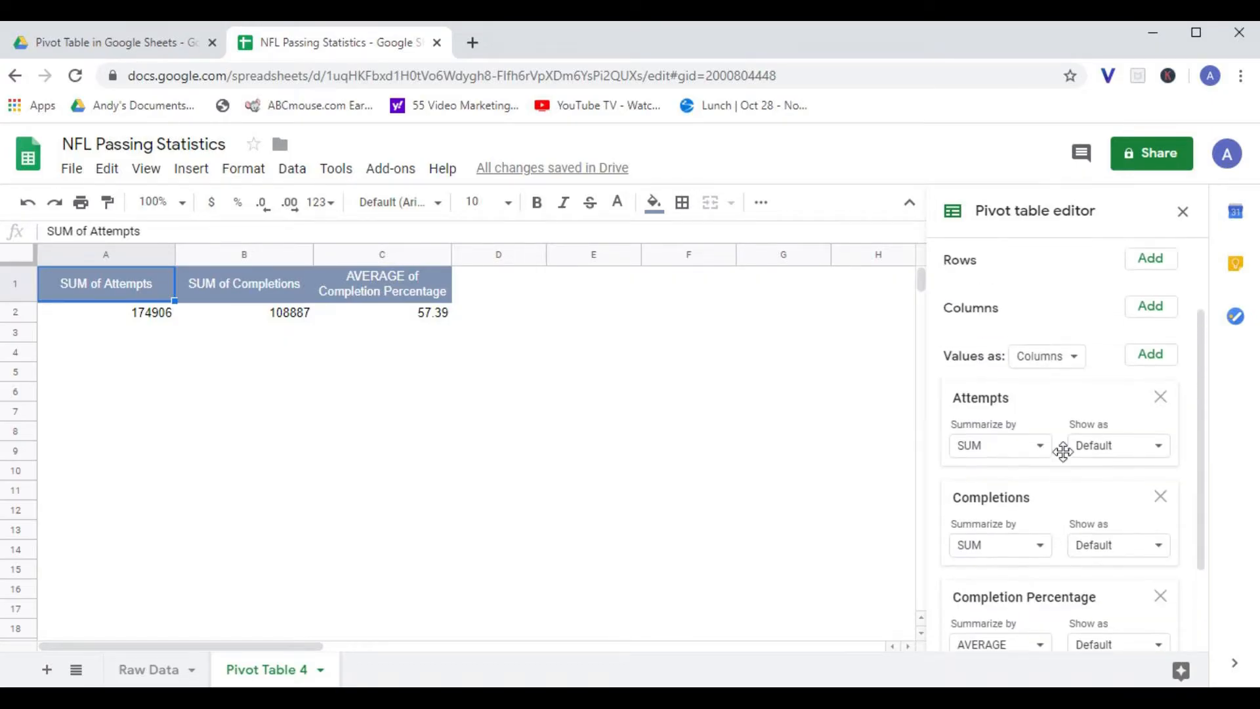
{"action": "left_click", "coordinate": [1135, 367]}
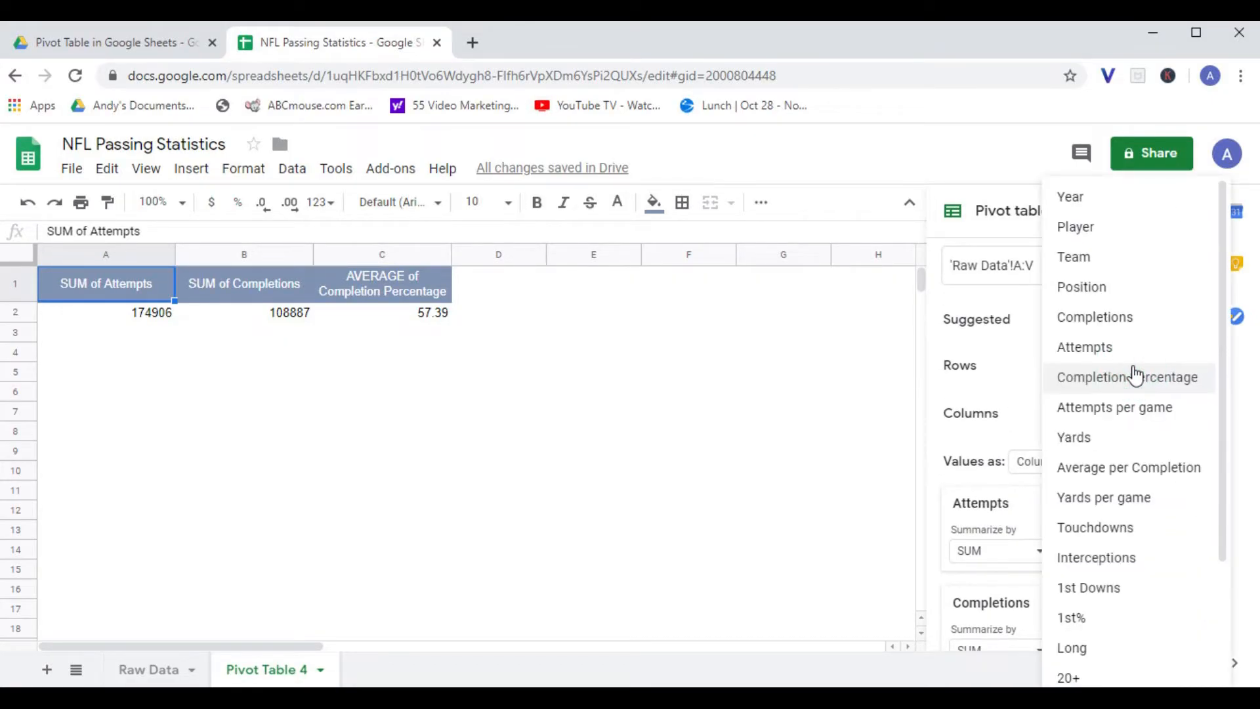
{"action": "left_click", "coordinate": [1080, 228]}
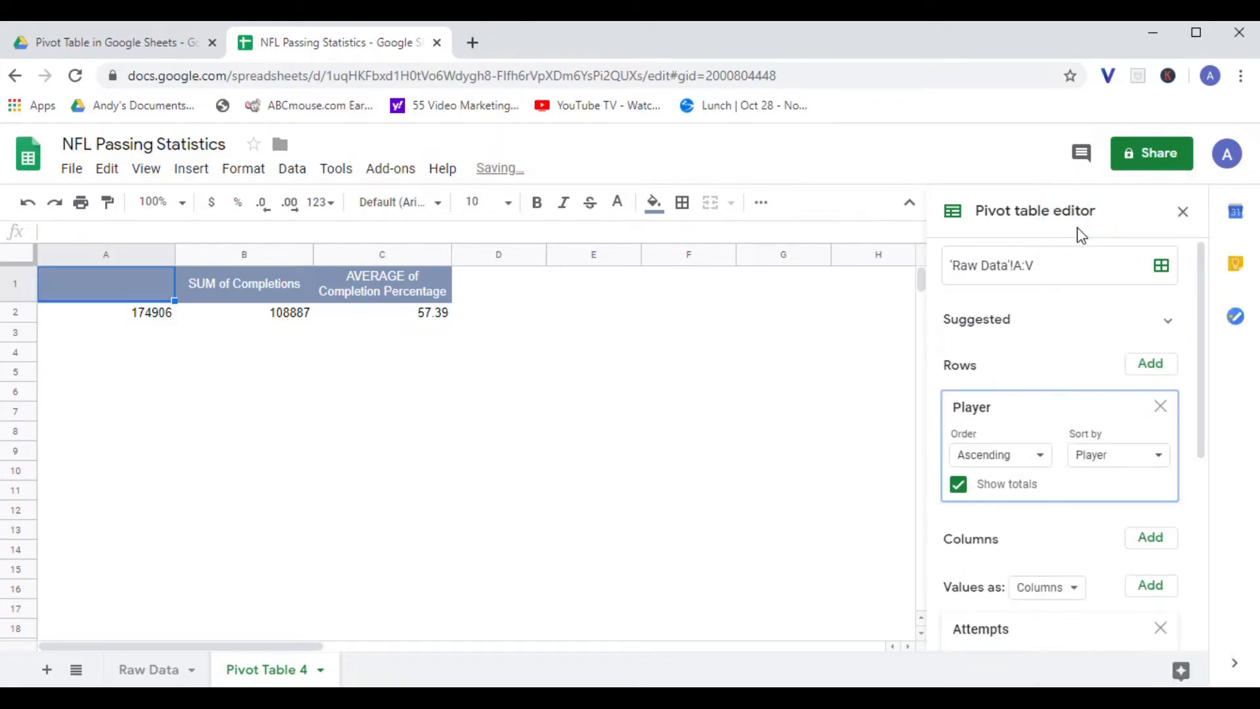
Step: Add Year as a second row field under Player and collapse all the Player groups
{"action": "left_click", "coordinate": [1153, 367]}
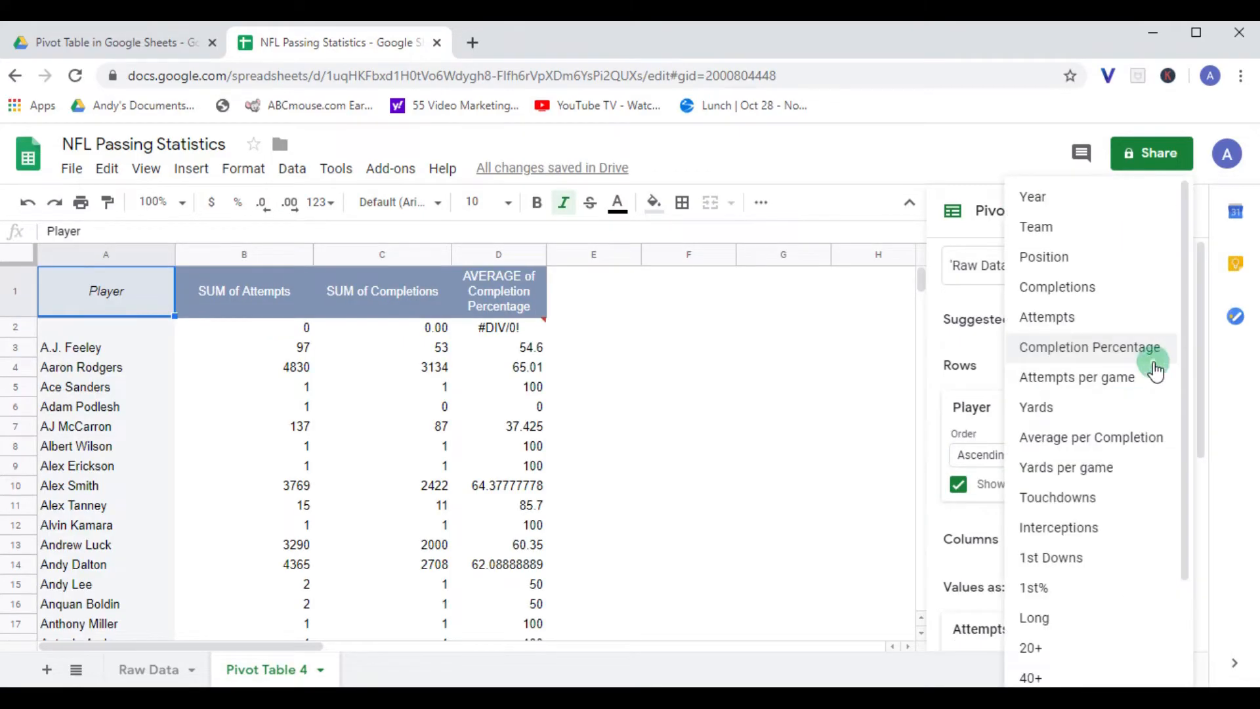
{"action": "left_click", "coordinate": [1053, 213]}
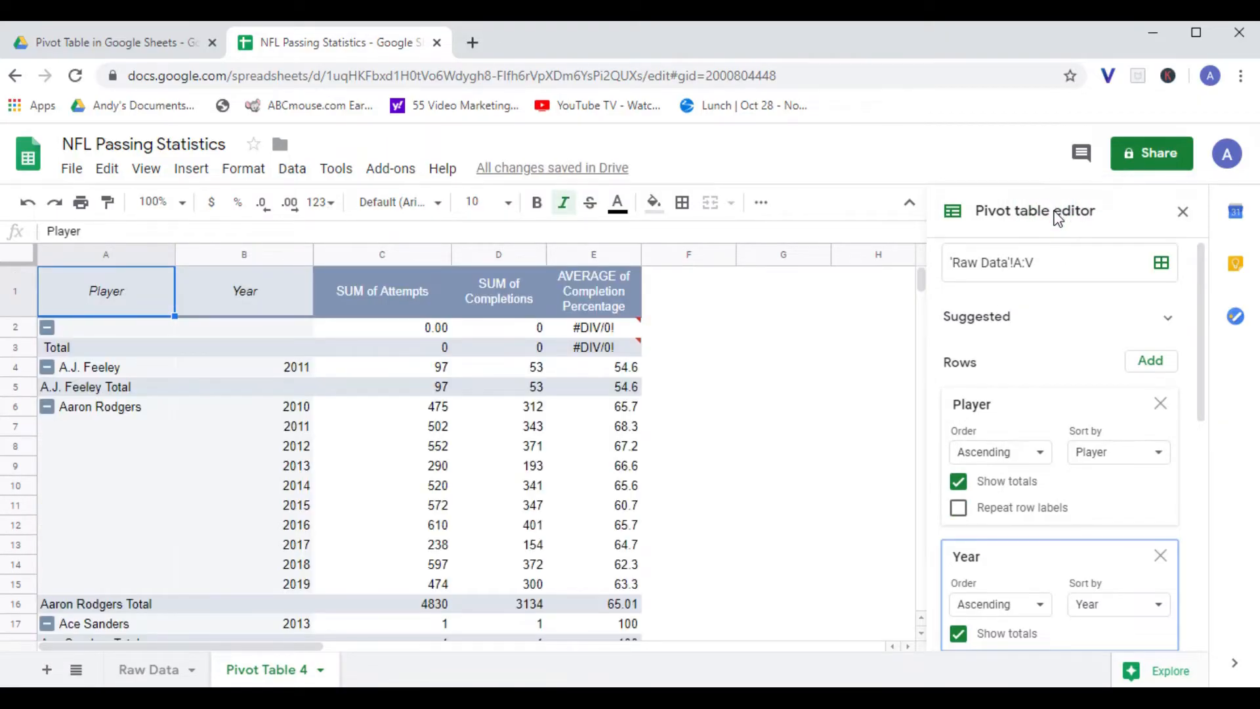
{"action": "right_click", "coordinate": [49, 371]}
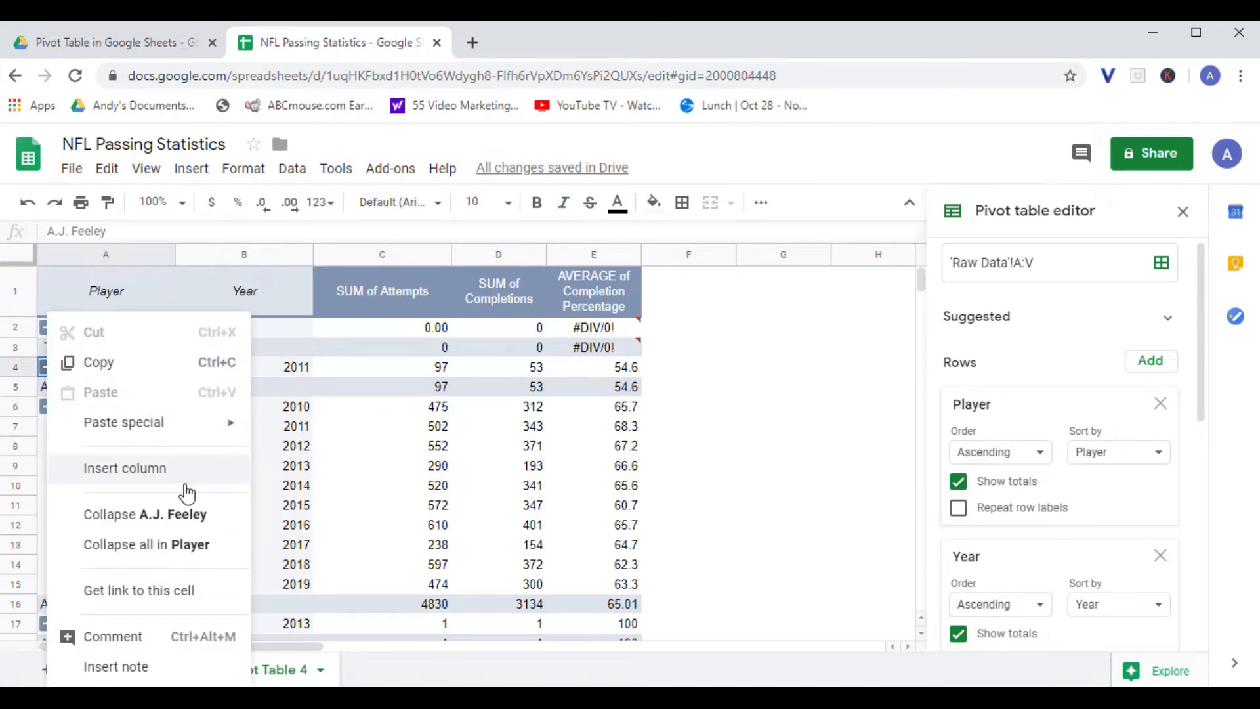
{"action": "left_click", "coordinate": [146, 550]}
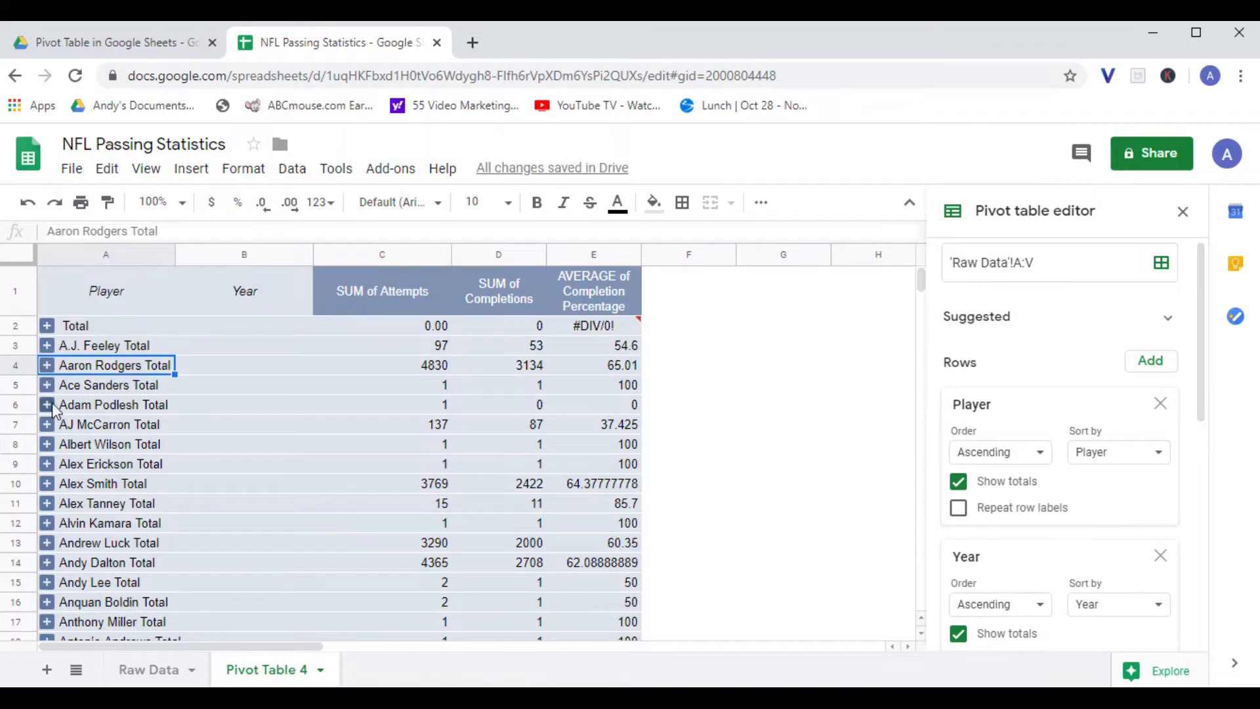
Step: Expand and collapse the player group in row 4, and remove Year from the pivot table rows
{"action": "left_click", "coordinate": [46, 366]}
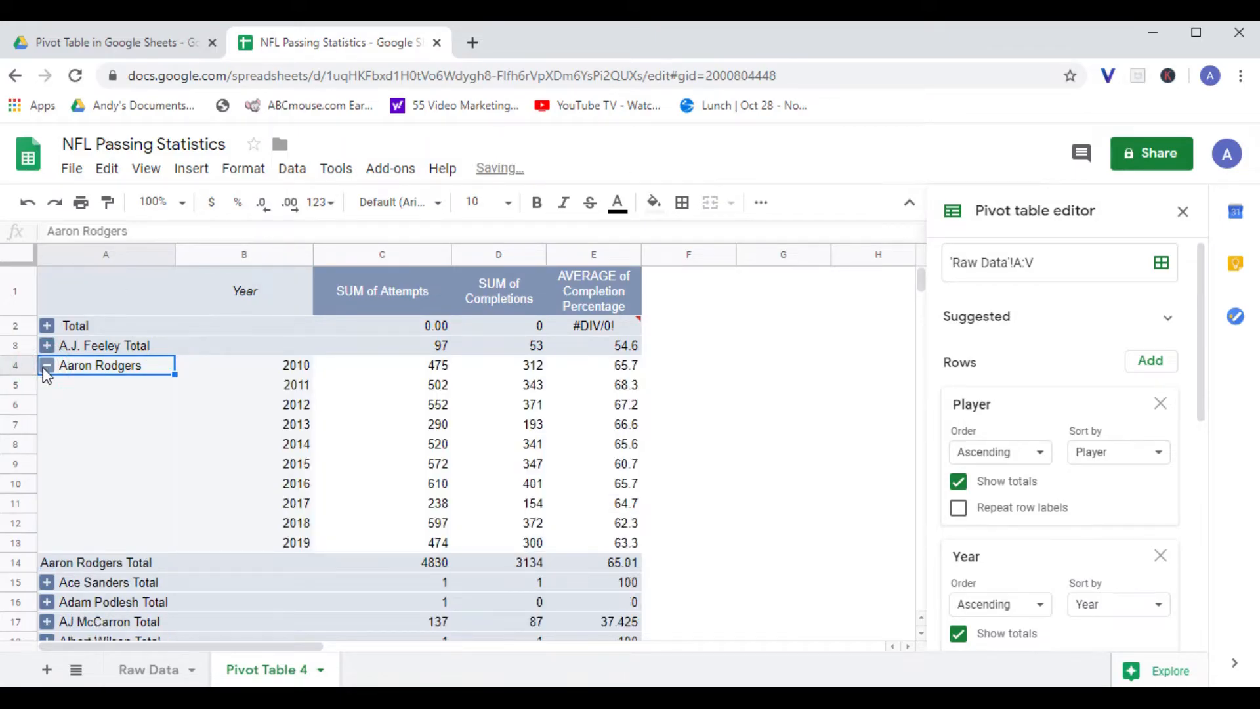
{"action": "left_click", "coordinate": [45, 367]}
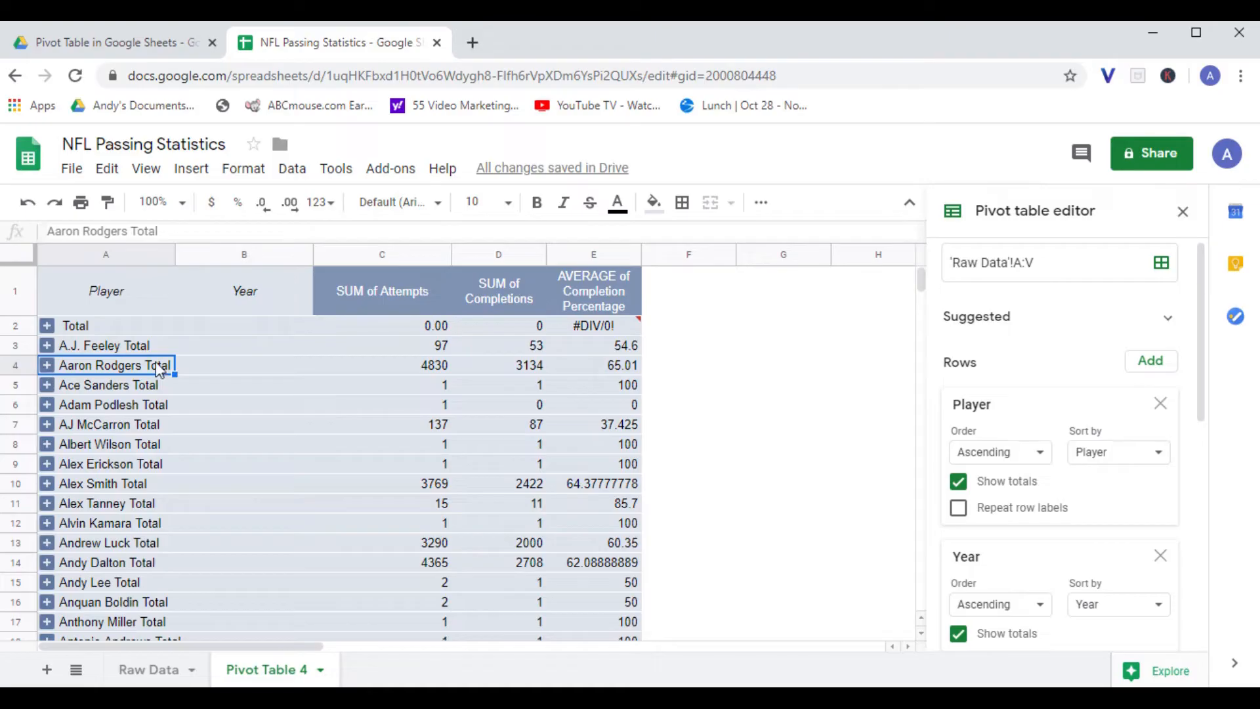
{"action": "left_click", "coordinate": [1161, 556]}
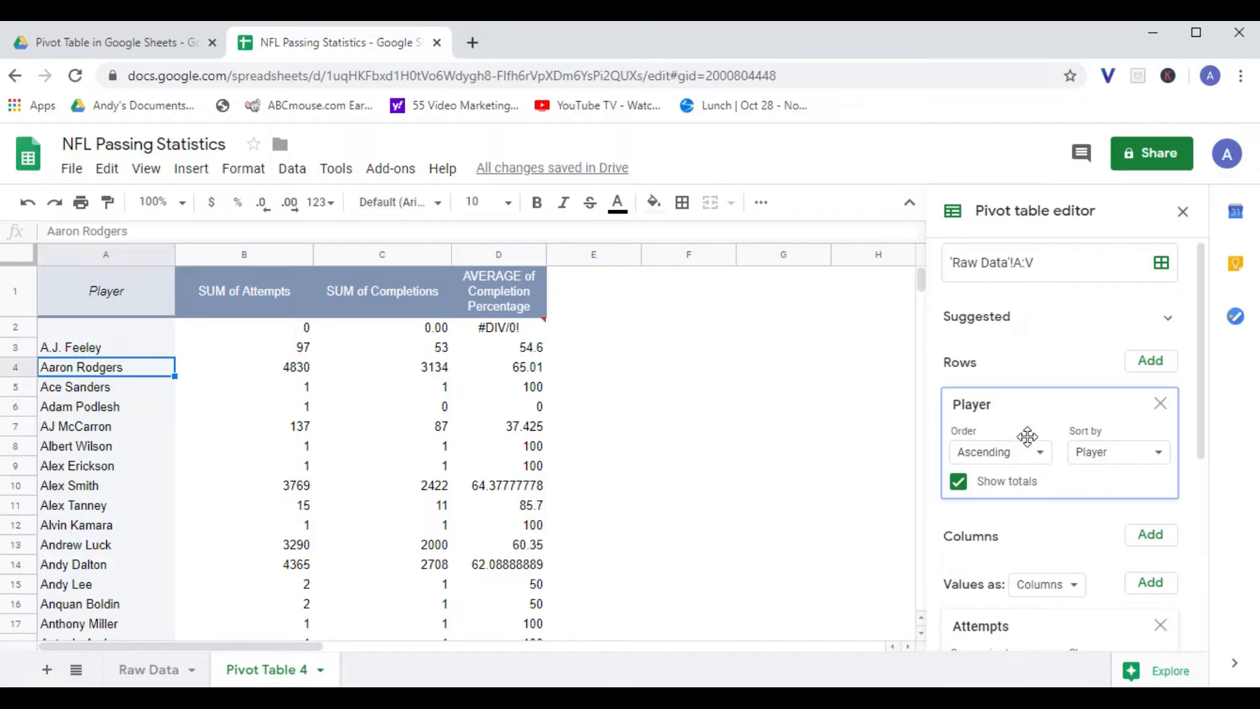
Step: Add Touchdowns and Interceptions as summed values in the pivot table
{"action": "scroll", "coordinate": [1029, 439], "scroll_direction": "down", "scroll_amount": 5}
{"action": "scroll", "coordinate": [1076, 463], "scroll_direction": "up", "scroll_amount": 1}
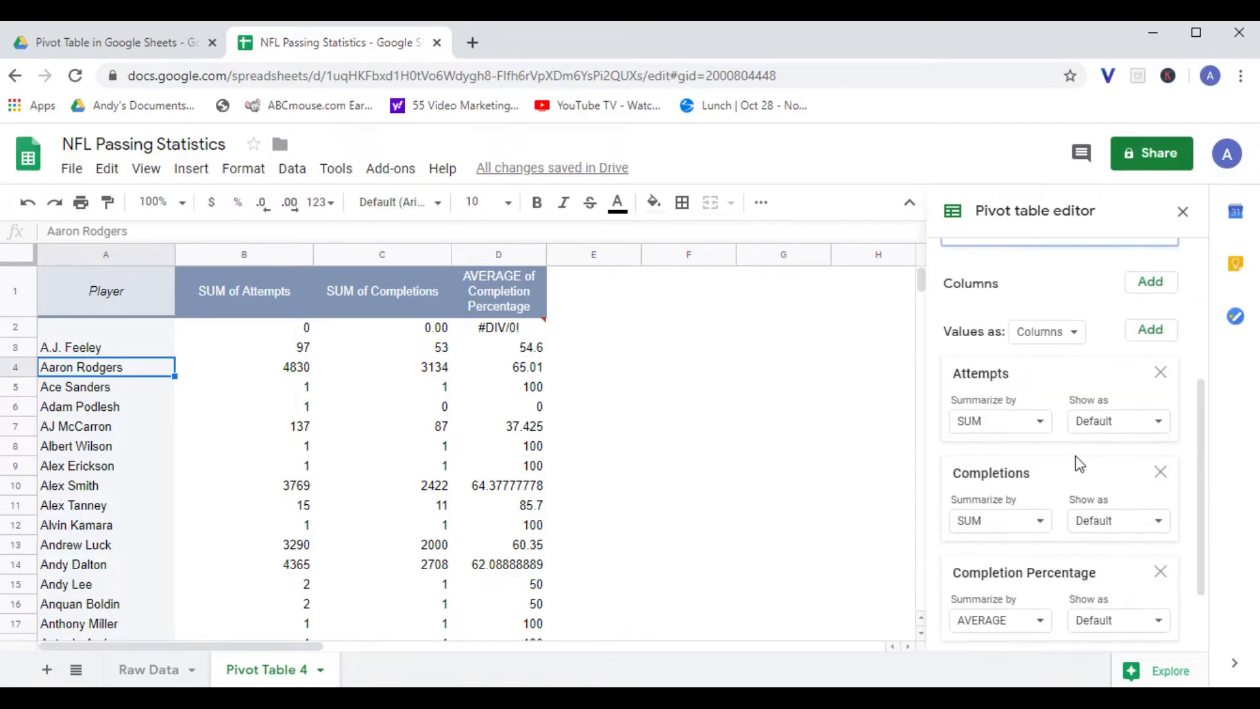
{"action": "left_click", "coordinate": [1158, 338]}
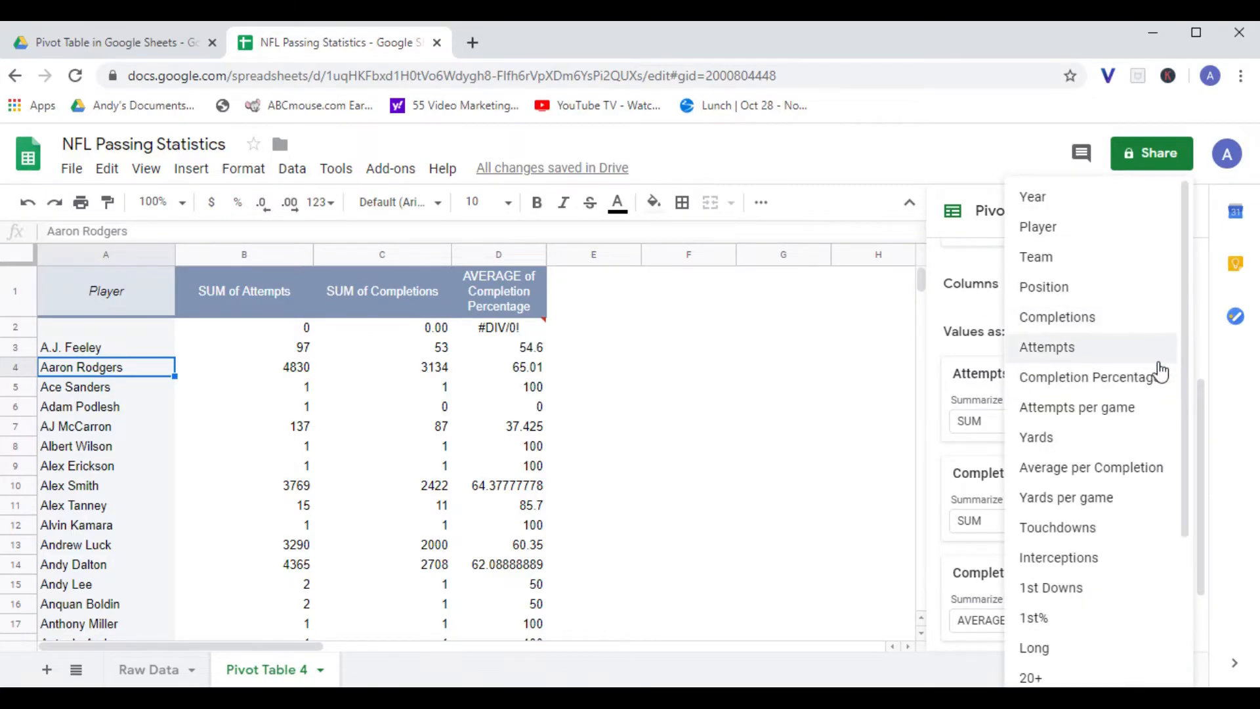
{"action": "scroll", "coordinate": [1097, 450], "scroll_direction": "down", "scroll_amount": 1}
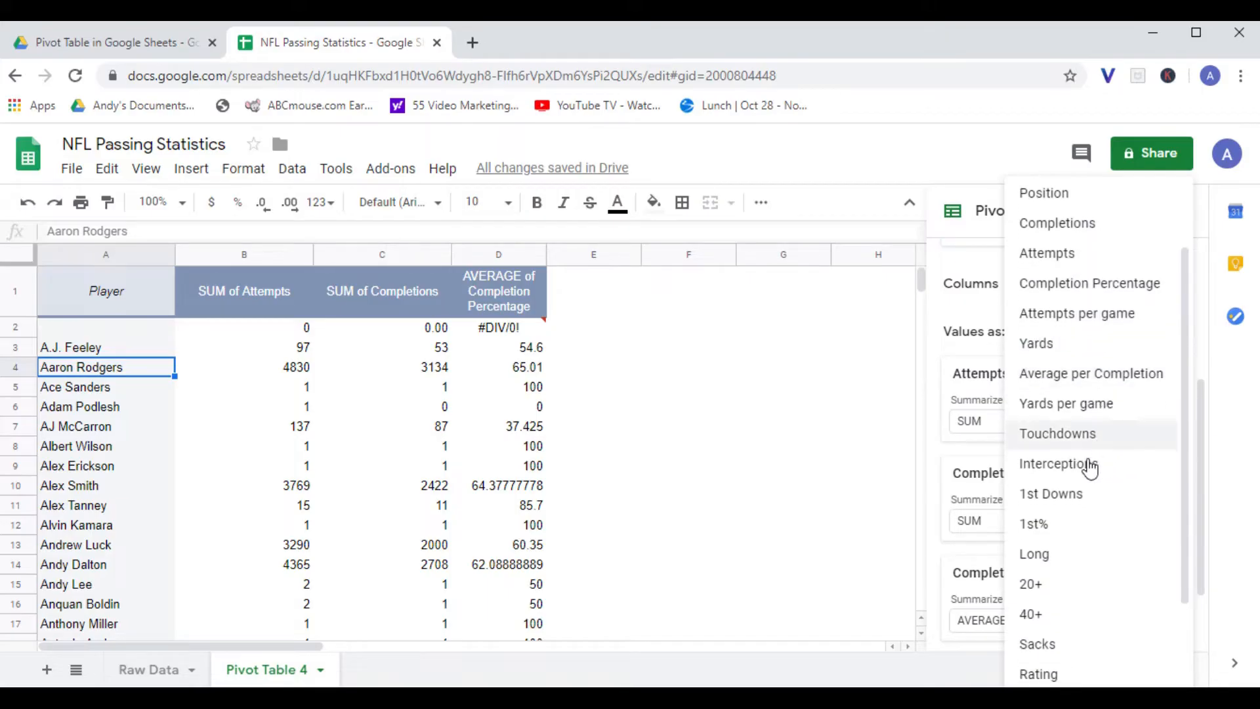
{"action": "left_click", "coordinate": [1053, 438]}
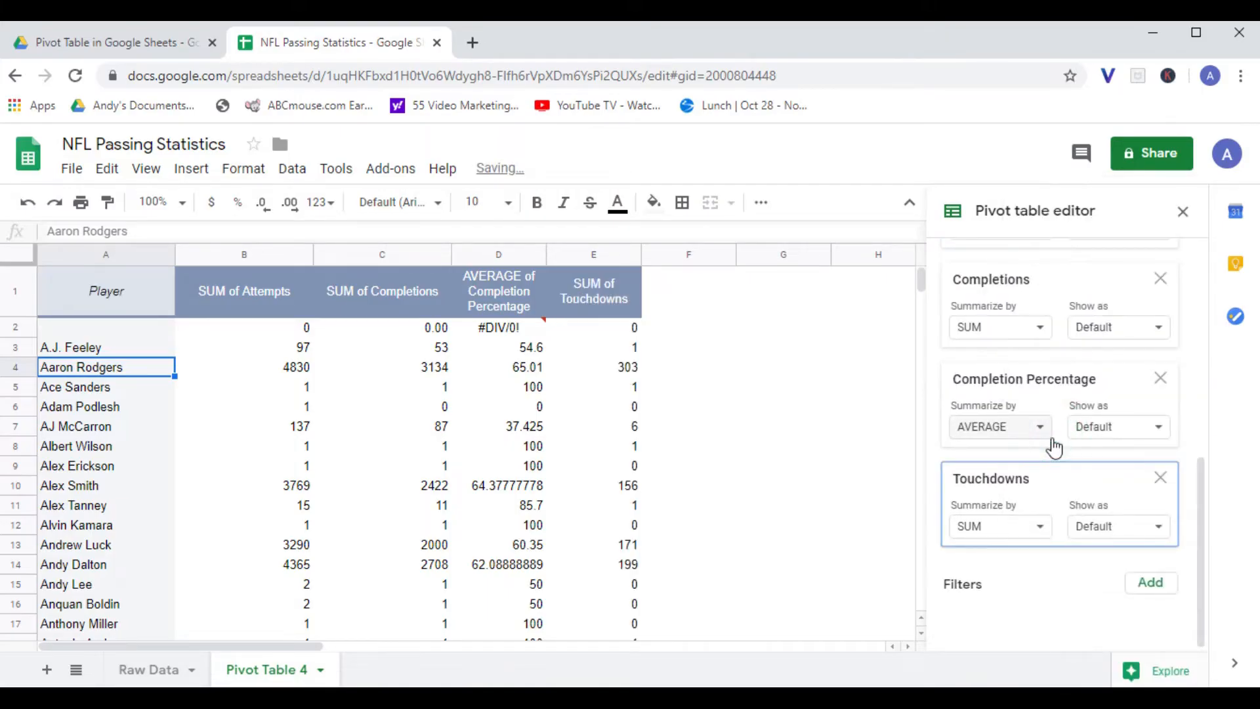
{"action": "scroll", "coordinate": [1126, 518], "scroll_direction": "up", "scroll_amount": 4}
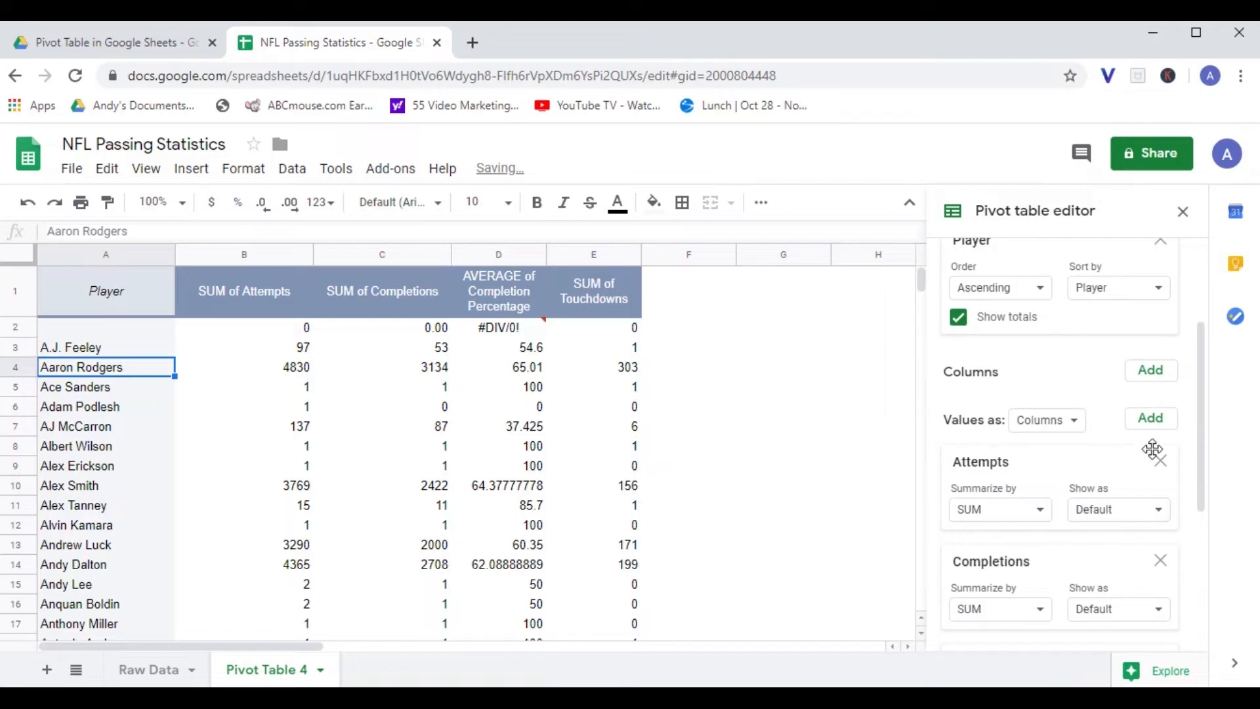
{"action": "left_click", "coordinate": [1156, 428]}
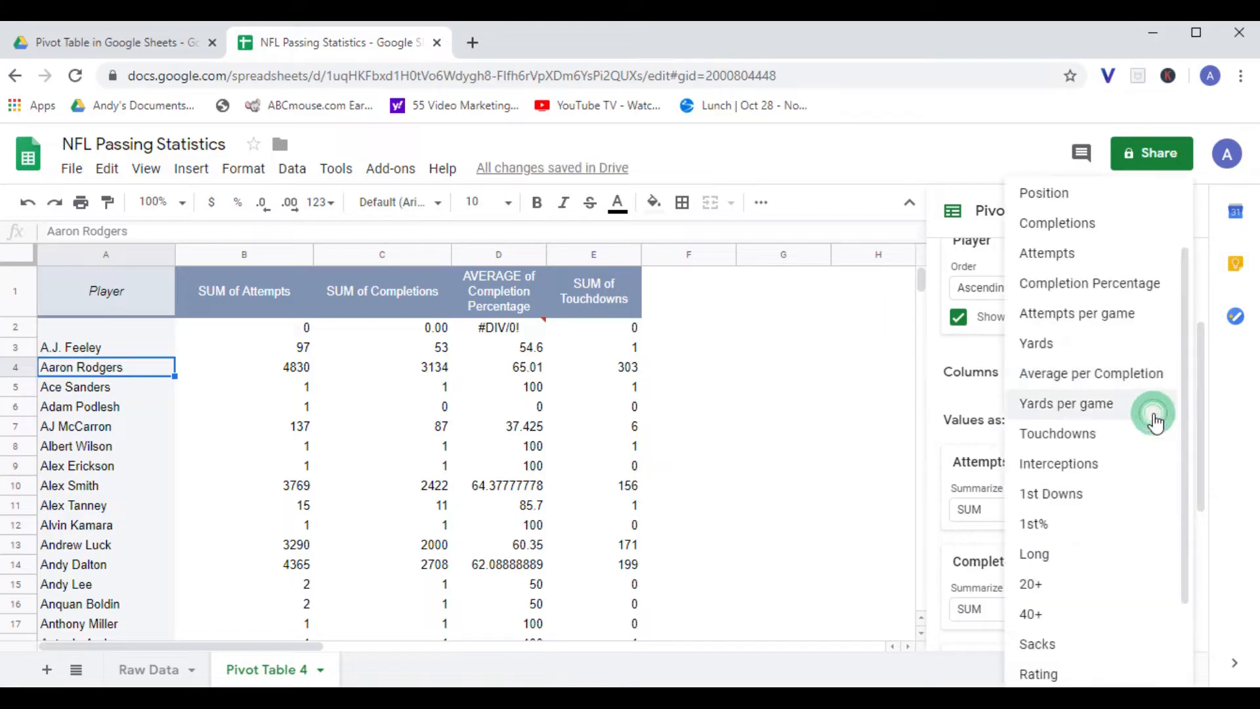
{"action": "left_click", "coordinate": [1093, 466]}
Step: Add Rating as a pivot table value and summarize it by AVERAGE
{"action": "scroll", "coordinate": [1162, 472], "scroll_direction": "up", "scroll_amount": 5}
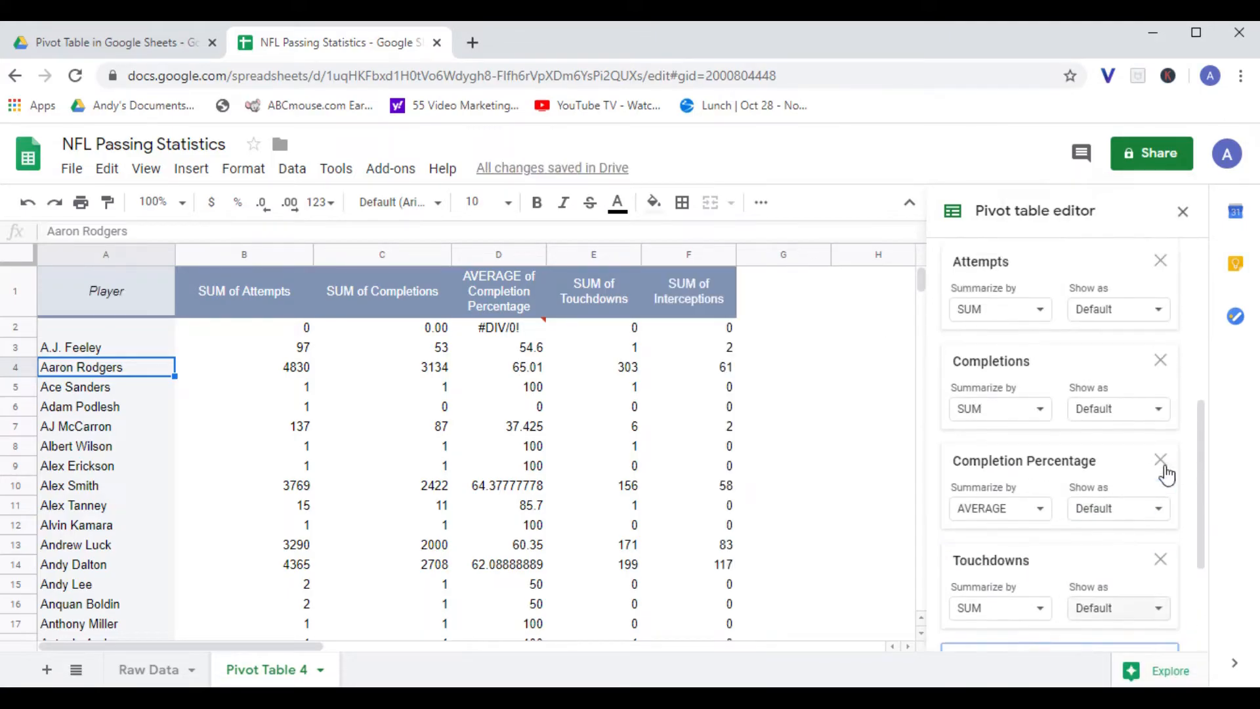
{"action": "left_click", "coordinate": [1169, 322]}
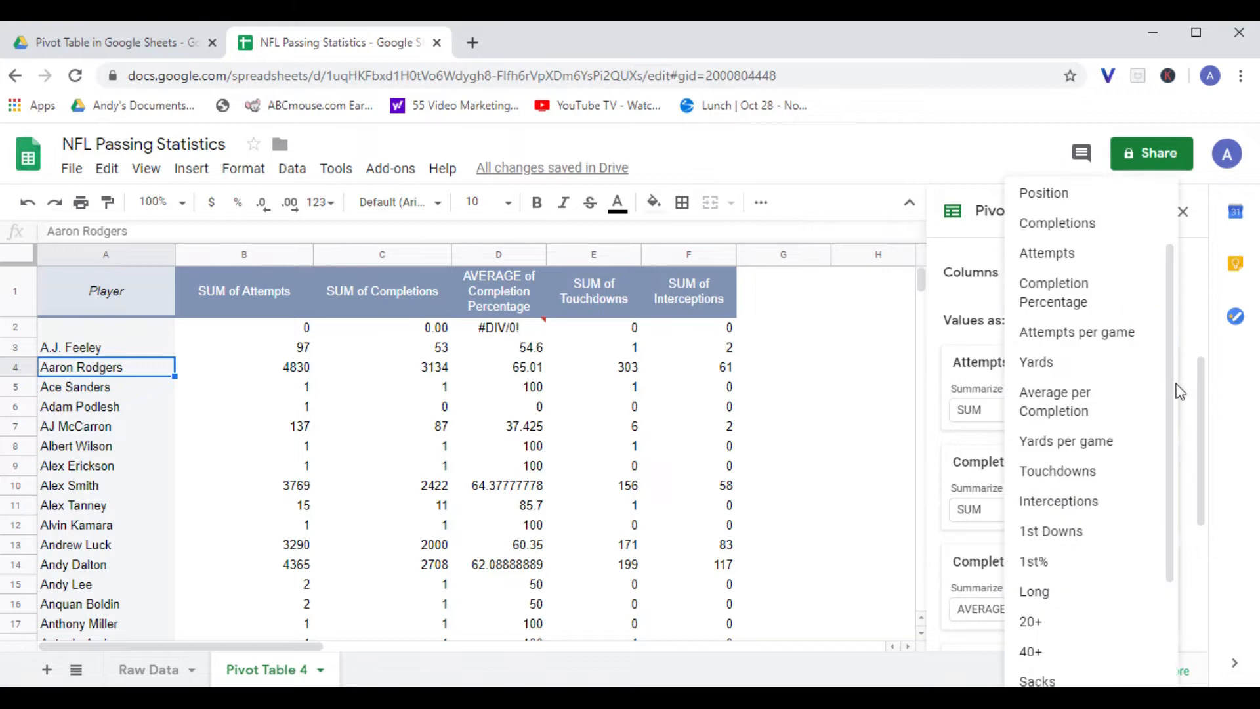
{"action": "scroll", "coordinate": [1093, 463], "scroll_direction": "down", "scroll_amount": 2}
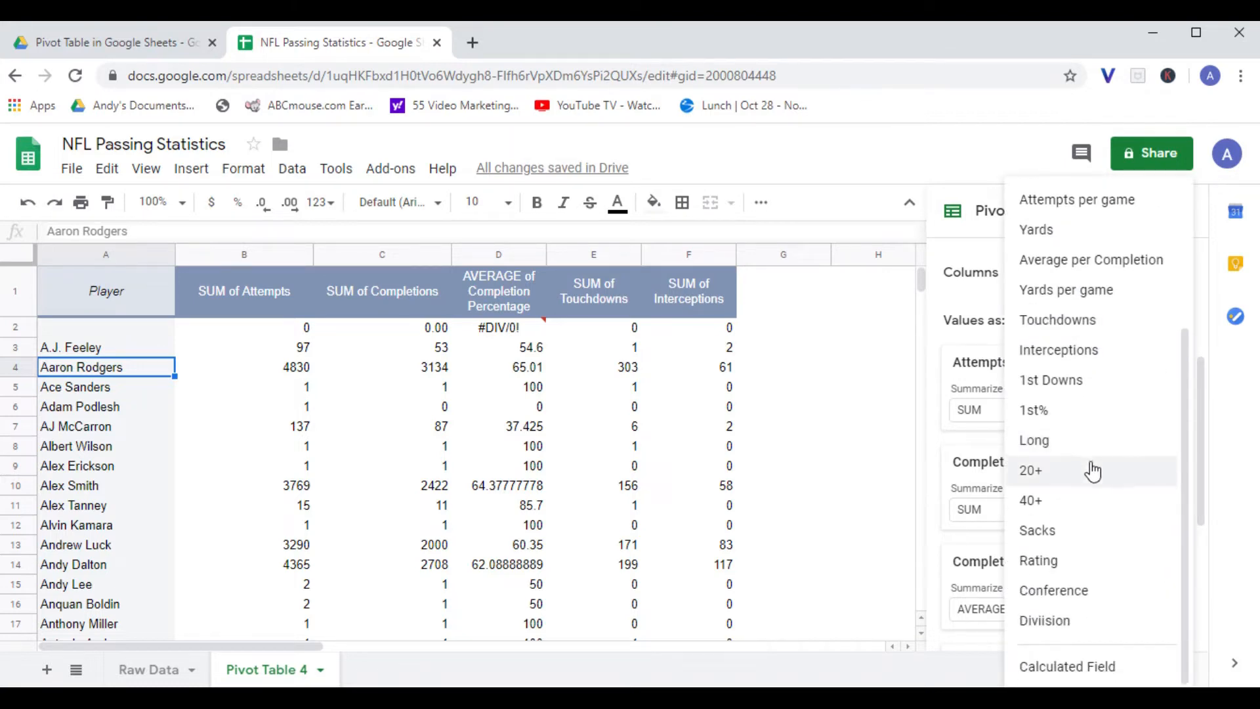
{"action": "left_click", "coordinate": [1063, 572]}
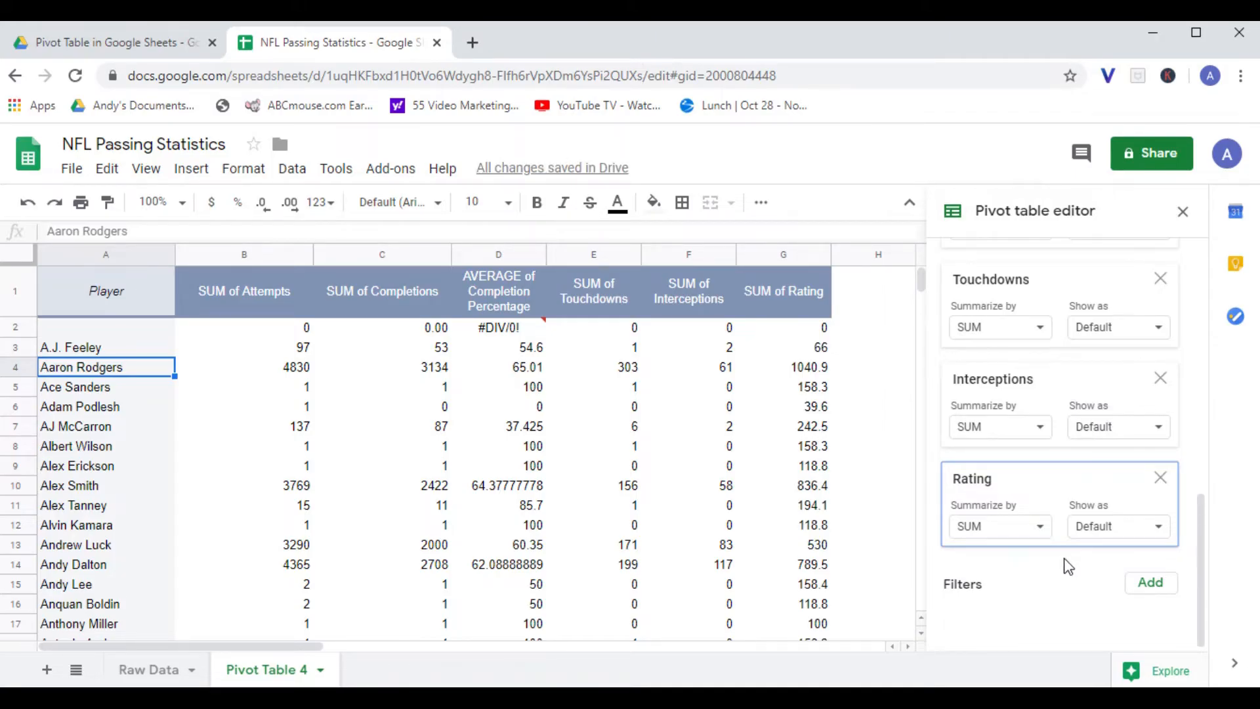
{"action": "left_click", "coordinate": [998, 527]}
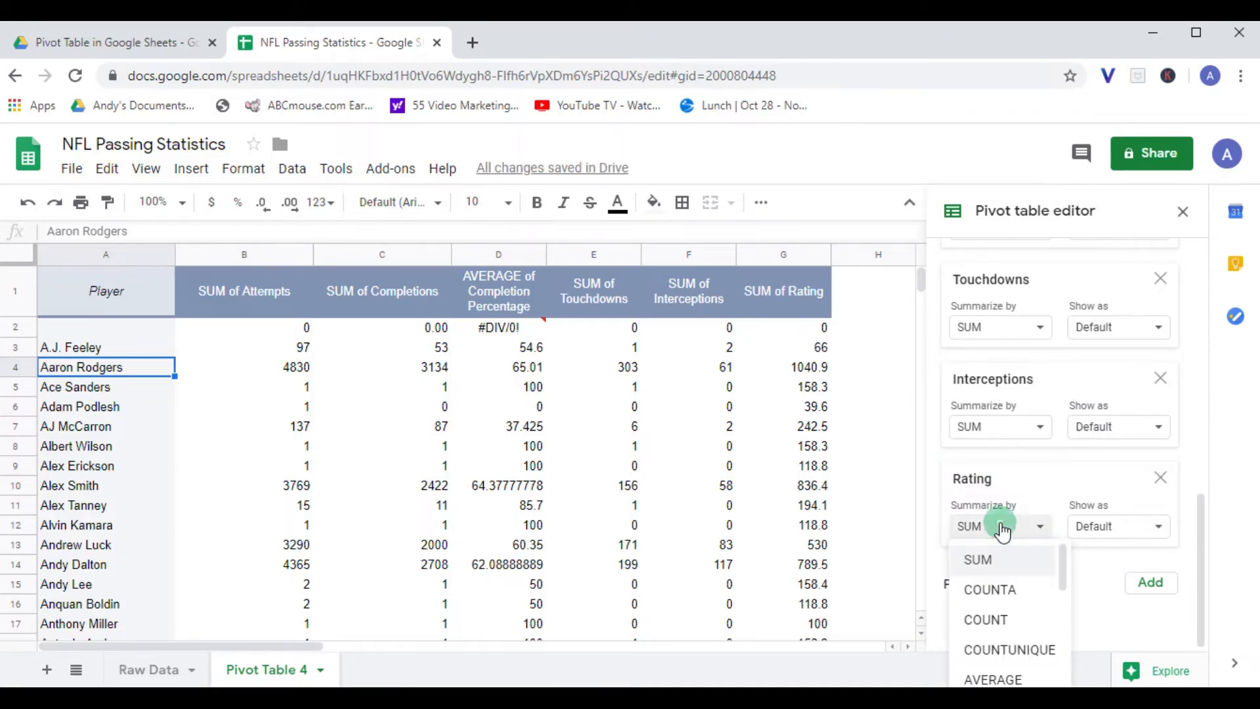
{"action": "scroll", "coordinate": [1004, 589], "scroll_direction": "down", "scroll_amount": 2}
{"action": "left_click", "coordinate": [1007, 590]}
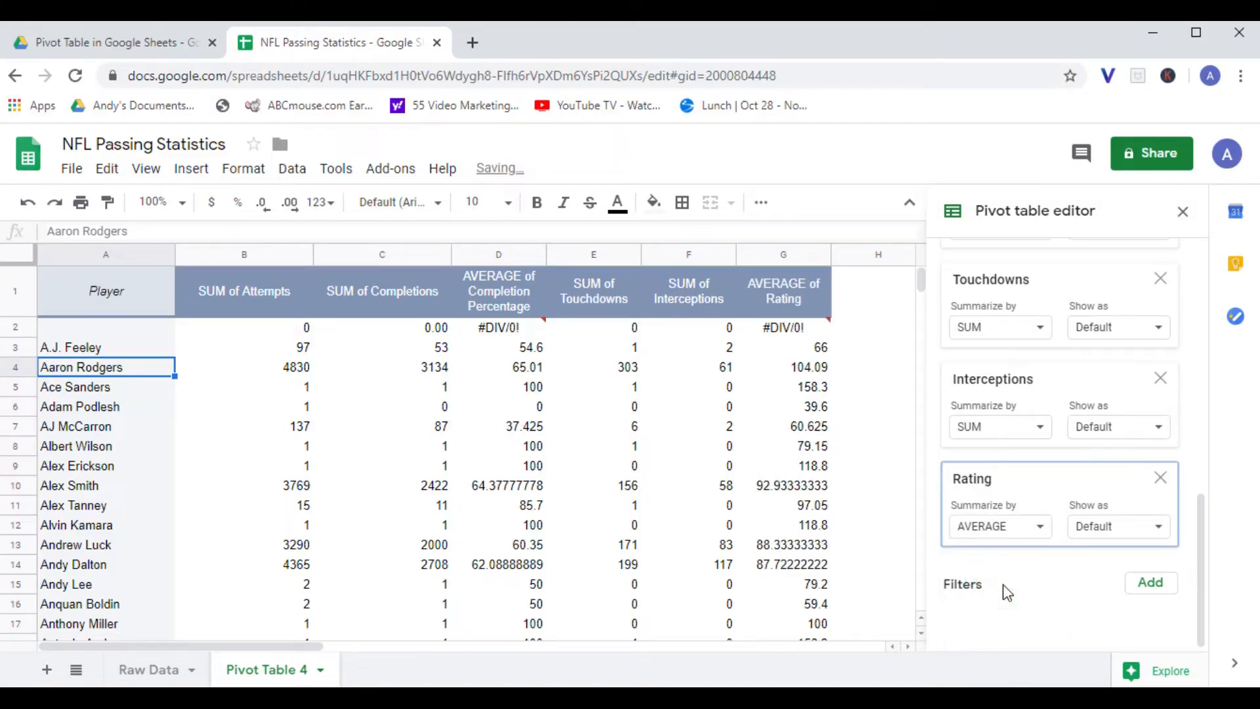
Step: Format the average Rating values in column G to two decimal places
{"action": "left_click", "coordinate": [778, 255]}
{"action": "left_click", "coordinate": [262, 205]}
{"action": "left_click", "coordinate": [289, 205]}
{"action": "left_click", "coordinate": [289, 205]}
Step: Center-align the contents of value columns B through G in the pivot table
{"action": "left_click_drag", "start_coordinate": [227, 254], "coordinate": [797, 291]}
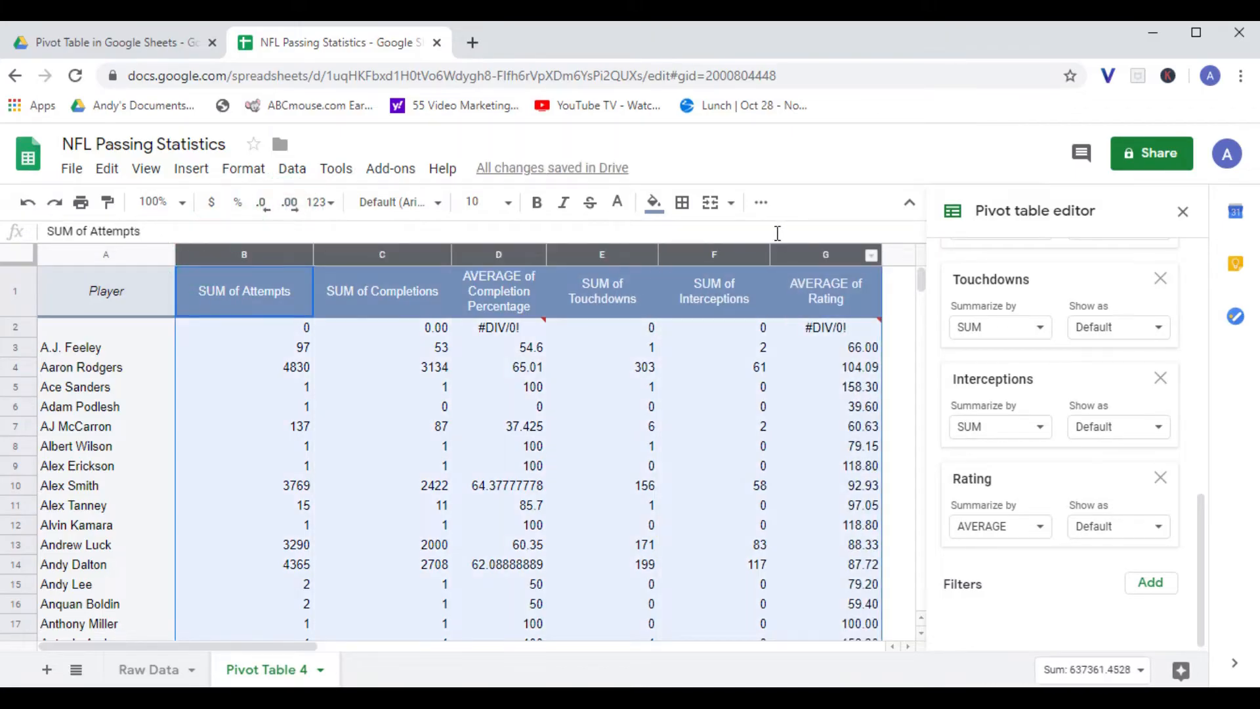
{"action": "left_click", "coordinate": [761, 202]}
{"action": "left_click", "coordinate": [497, 244]}
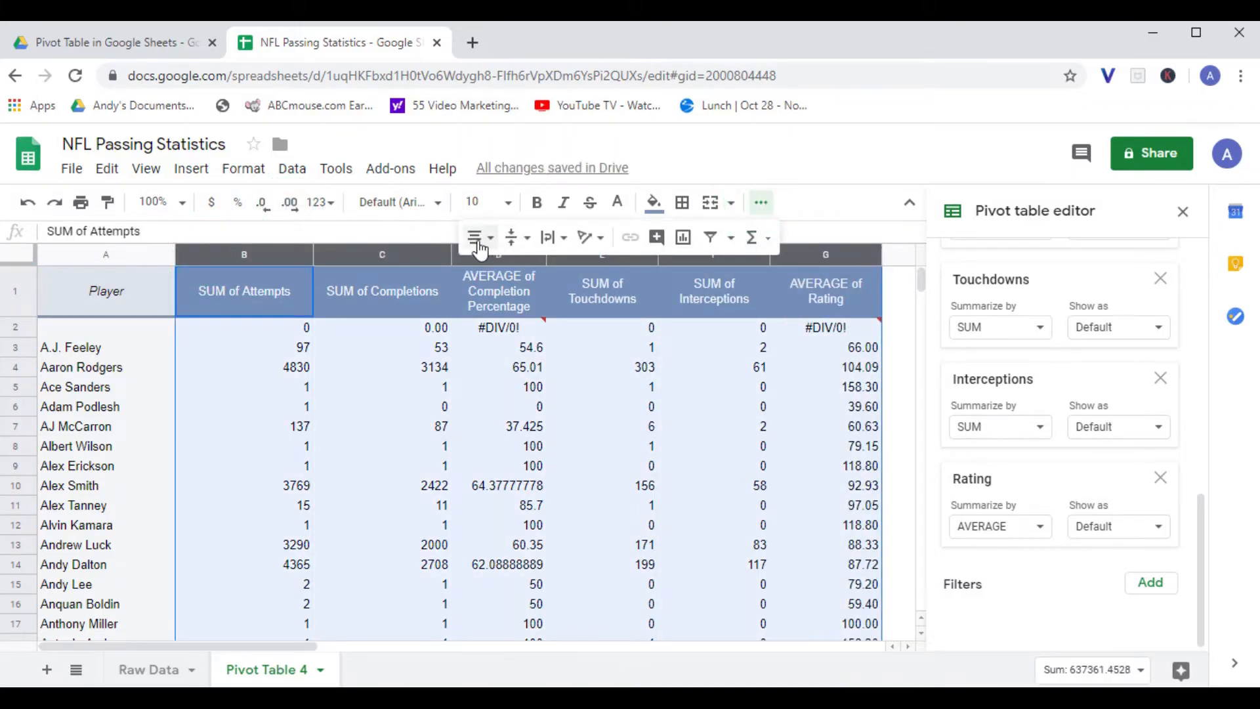
{"action": "left_click", "coordinate": [498, 262]}
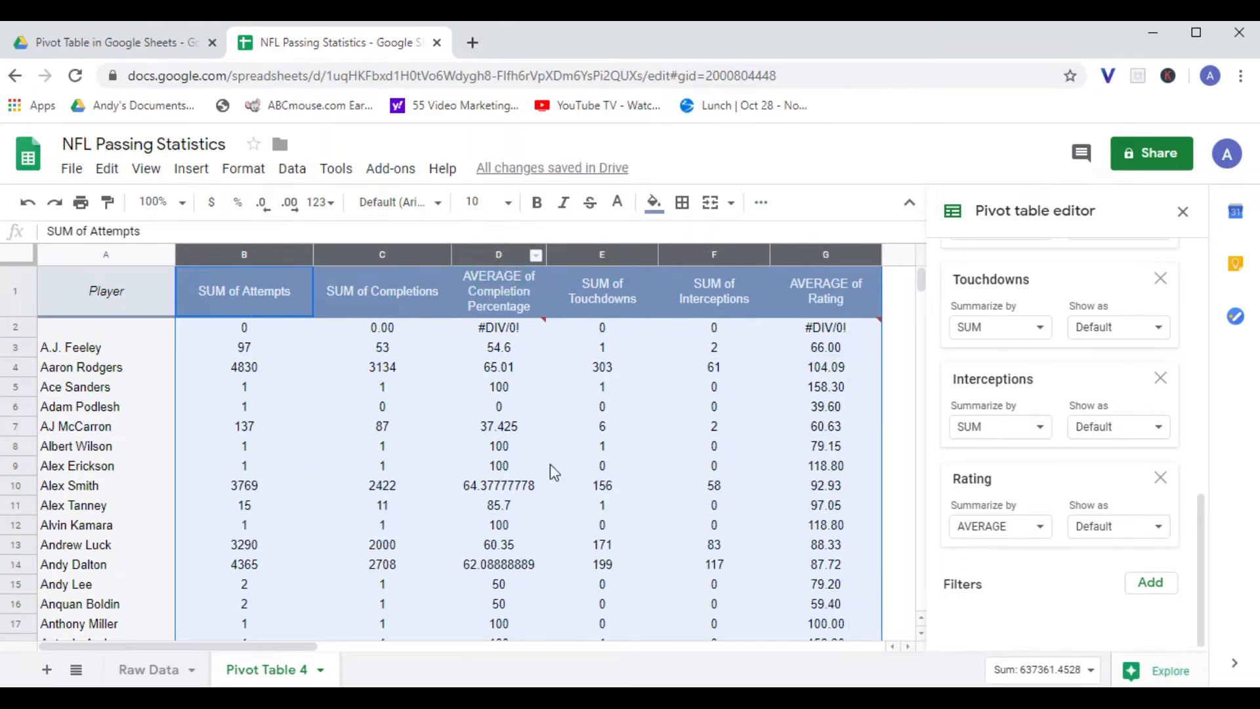
Step: Move Rating ahead of Attempts so it becomes the first of the pivot table values
{"action": "scroll", "coordinate": [533, 536], "scroll_direction": "down", "scroll_amount": 1}
{"action": "scroll", "coordinate": [535, 539], "scroll_direction": "up", "scroll_amount": 1}
{"action": "left_click_drag", "start_coordinate": [1006, 475], "coordinate": [1012, 255]}
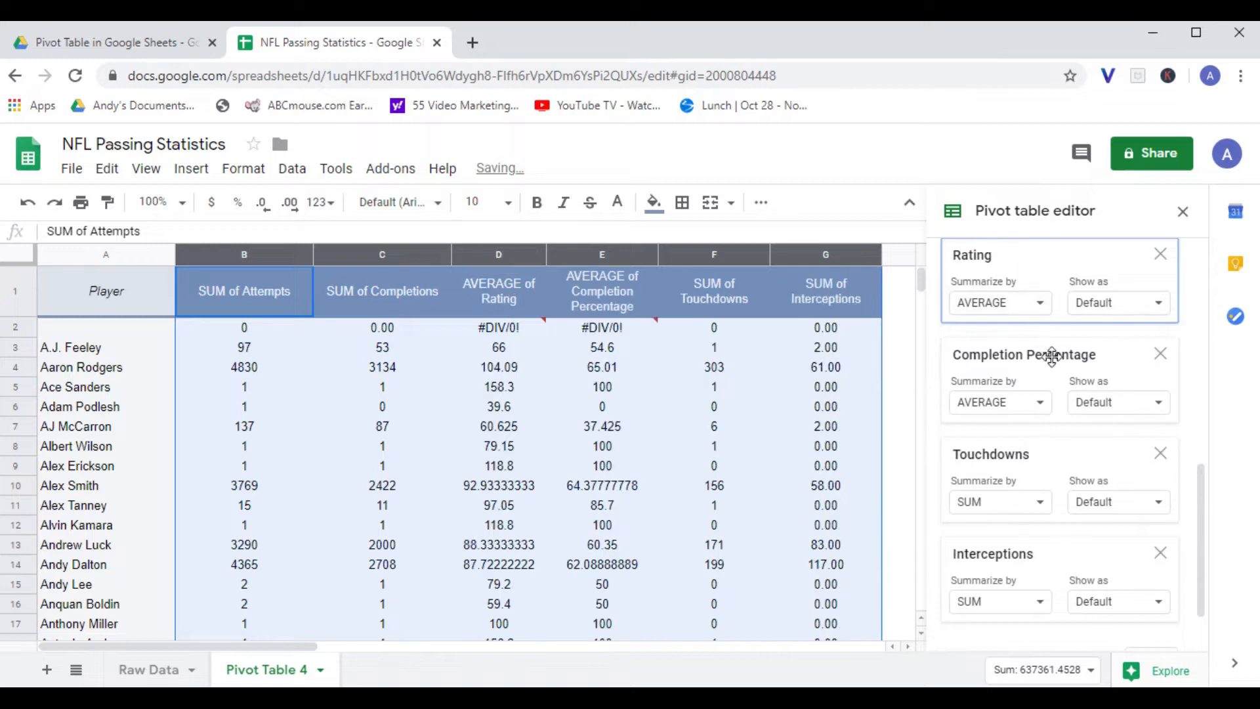
{"action": "scroll", "coordinate": [1049, 394], "scroll_direction": "up", "scroll_amount": 1}
{"action": "scroll", "coordinate": [1044, 450], "scroll_direction": "up", "scroll_amount": 1}
{"action": "left_click_drag", "start_coordinate": [1043, 536], "coordinate": [1029, 341]}
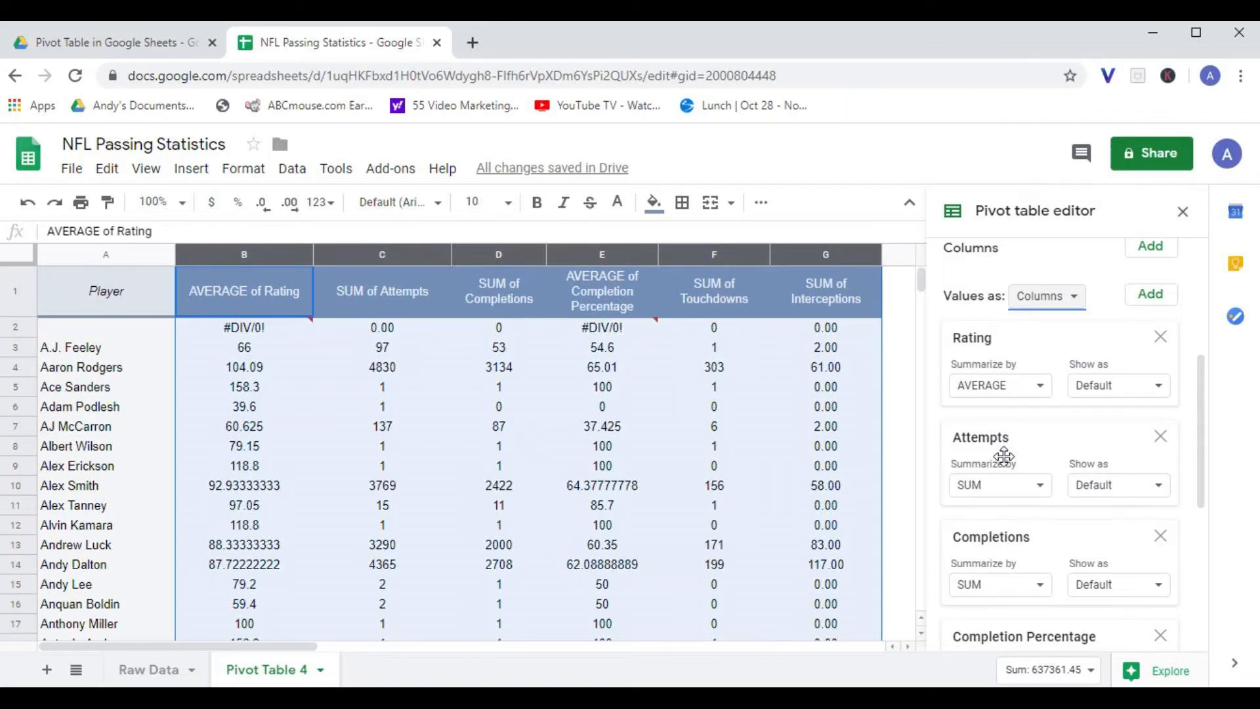
Step: Sort the Player rows by AVERAGE of Rating in descending order
{"action": "scroll", "coordinate": [1003, 456], "scroll_direction": "up", "scroll_amount": 5}
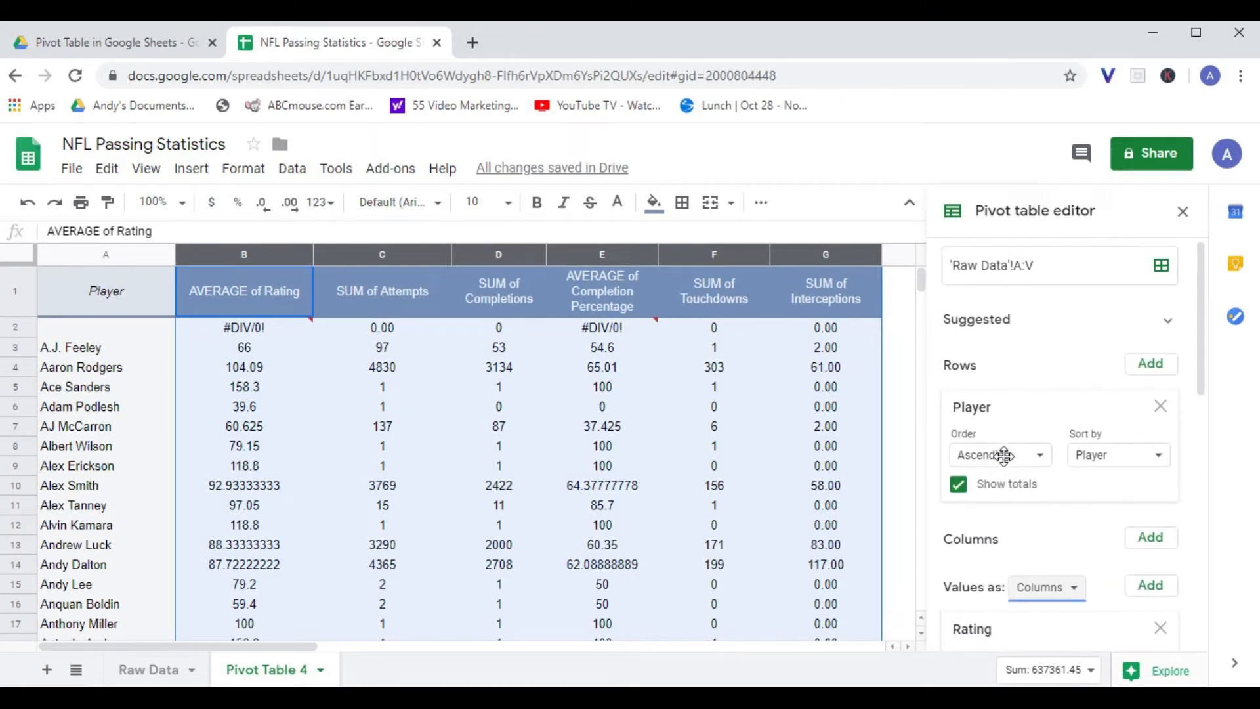
{"action": "left_click", "coordinate": [1123, 453]}
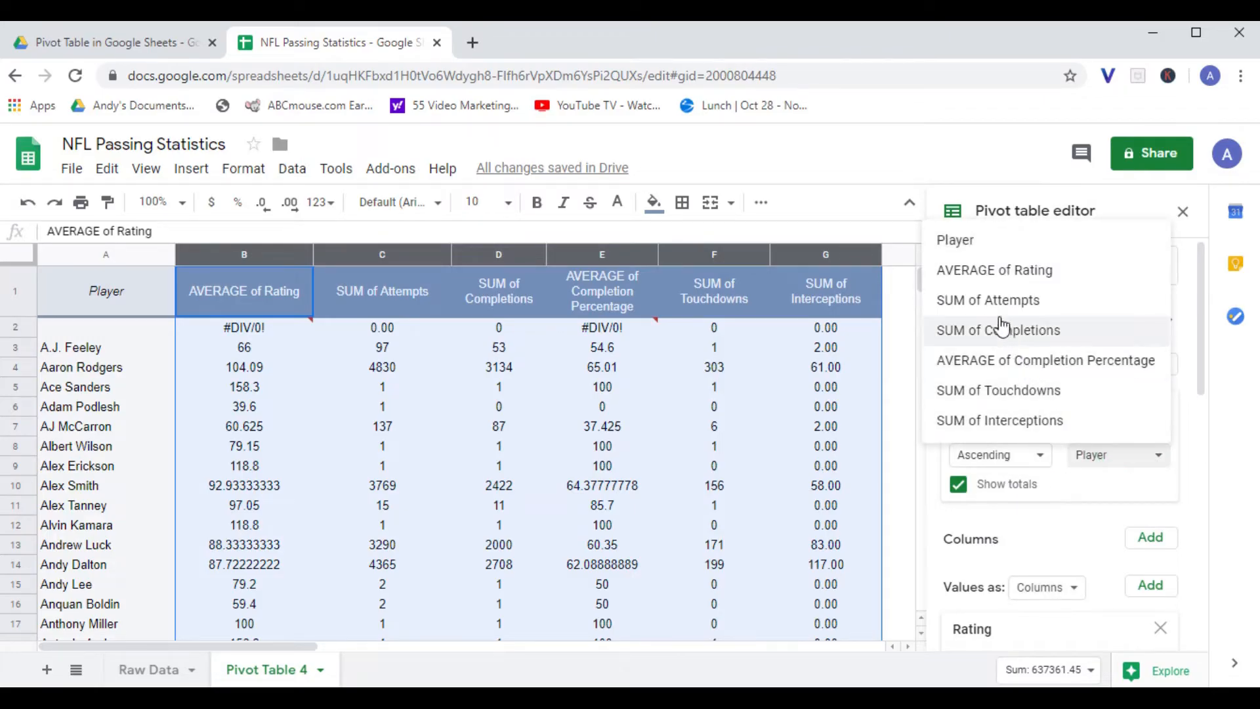
{"action": "left_click", "coordinate": [981, 275]}
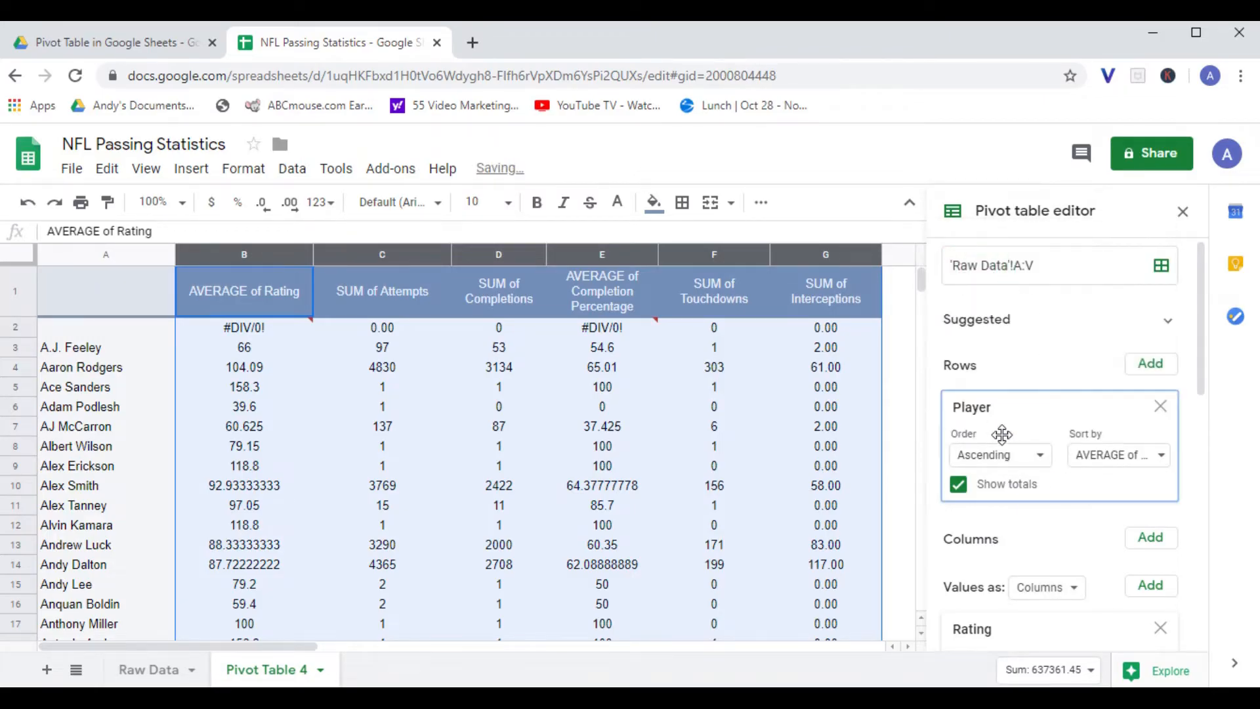
{"action": "left_click", "coordinate": [1000, 459]}
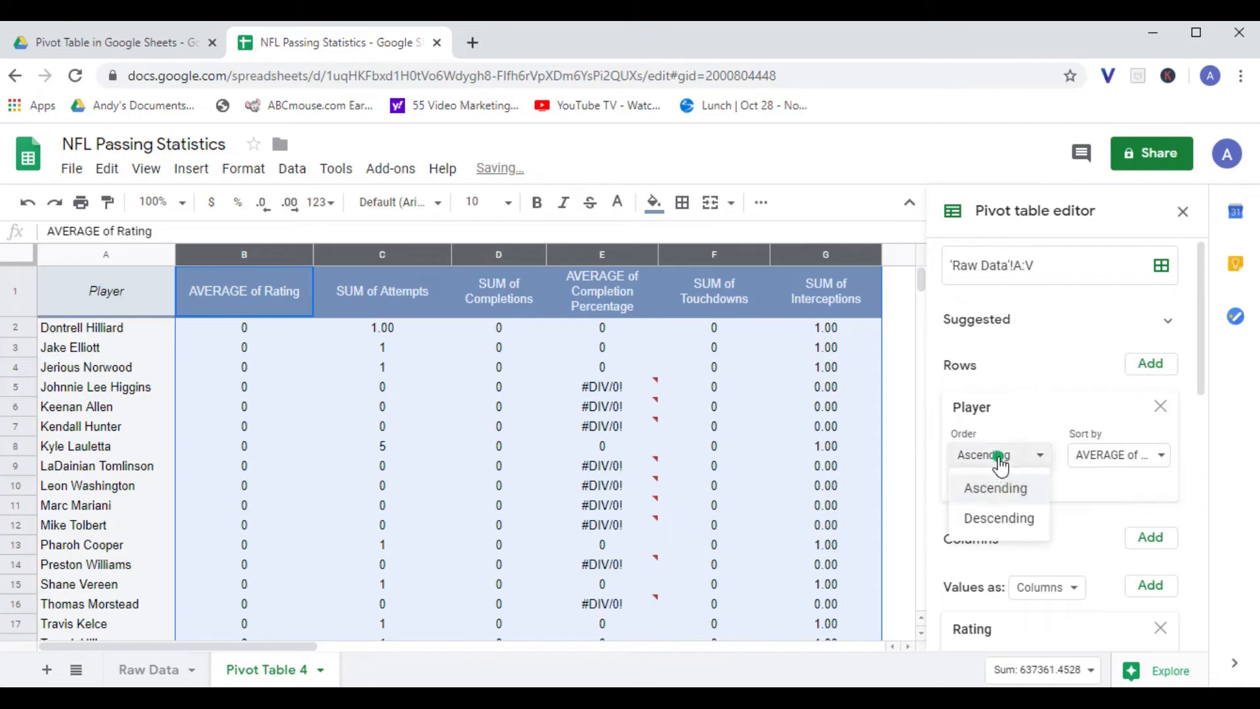
{"action": "left_click", "coordinate": [999, 517]}
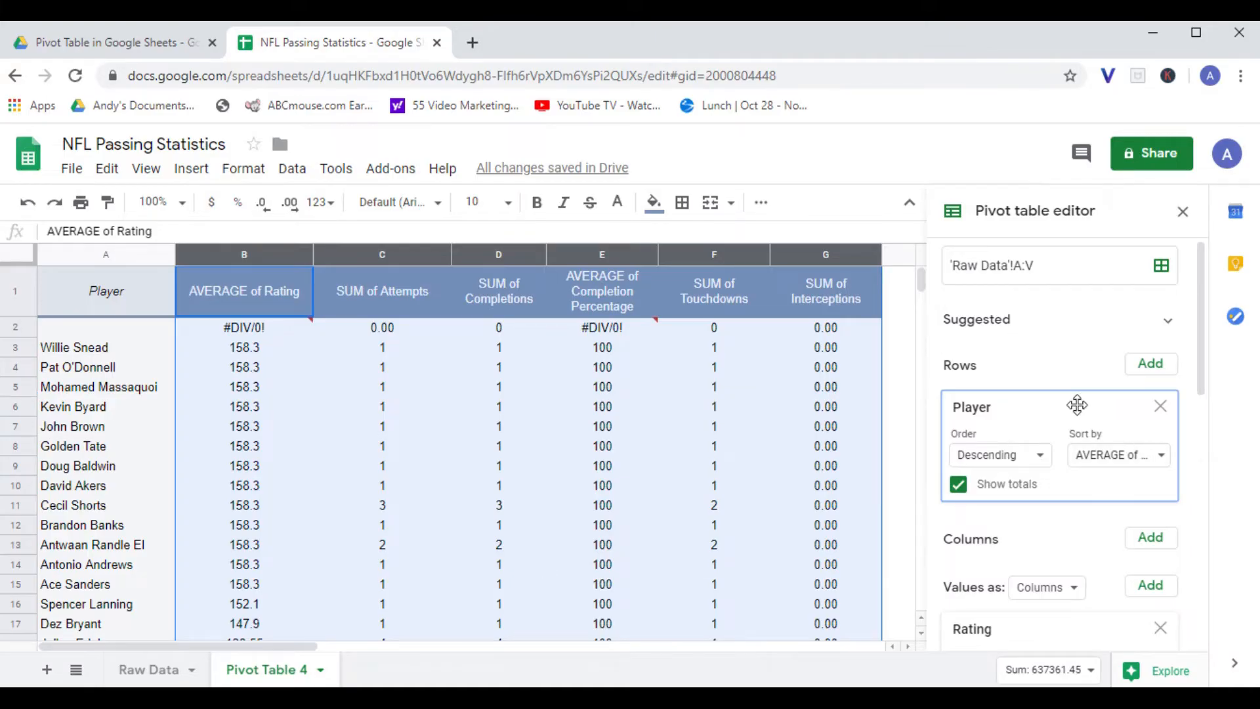
Step: Add Position as a pivot table filter and limit it to a single position value
{"action": "scroll", "coordinate": [1066, 420], "scroll_direction": "down", "scroll_amount": 4}
{"action": "scroll", "coordinate": [1066, 430], "scroll_direction": "down", "scroll_amount": 5}
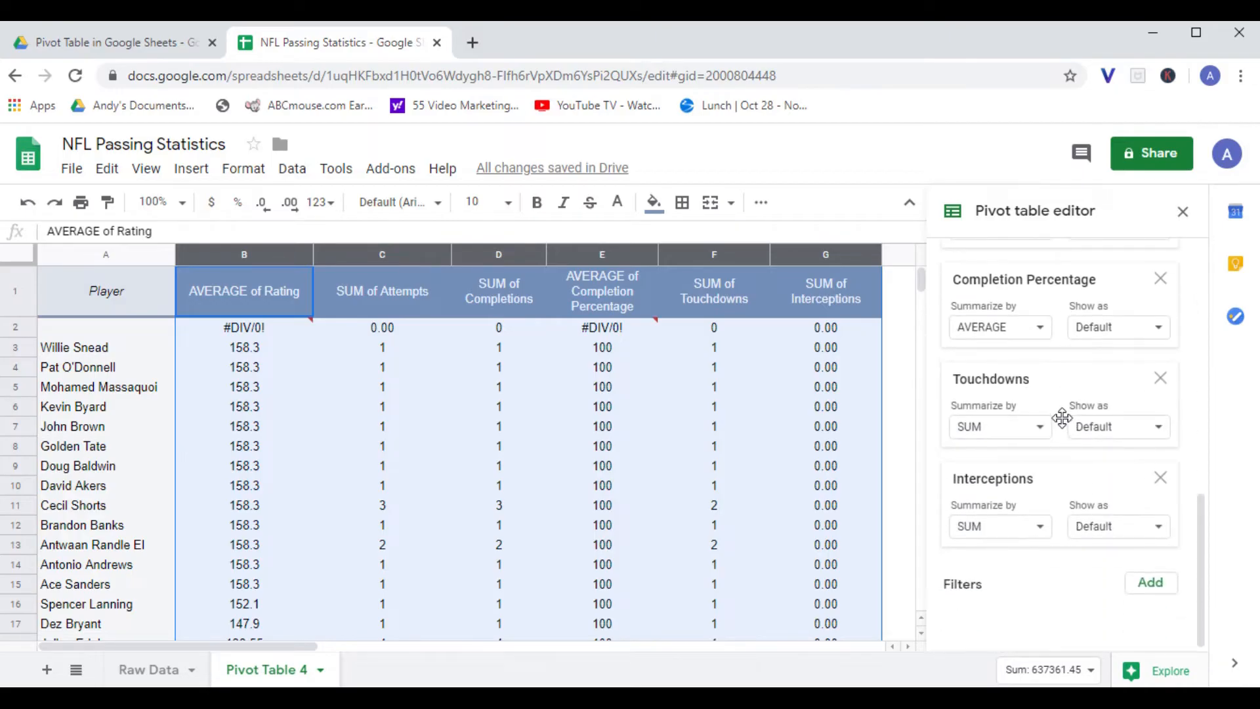
{"action": "left_click", "coordinate": [1155, 583]}
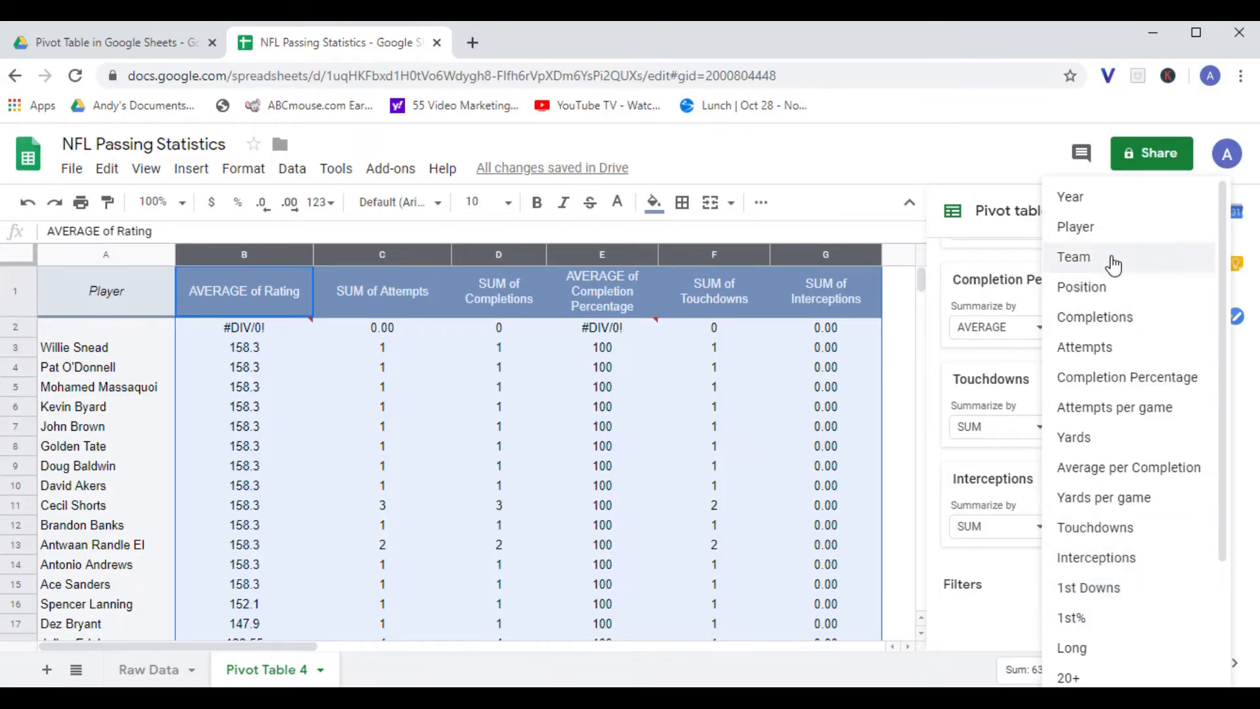
{"action": "left_click", "coordinate": [1093, 287]}
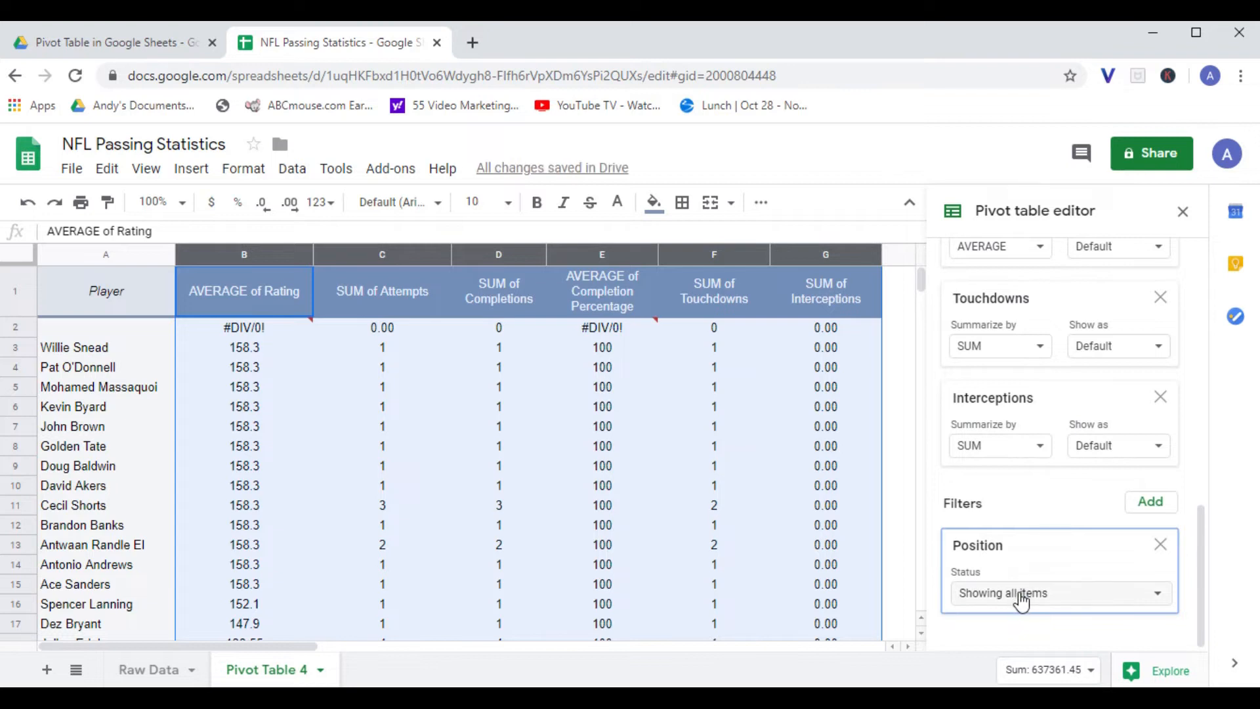
{"action": "left_click", "coordinate": [1017, 593]}
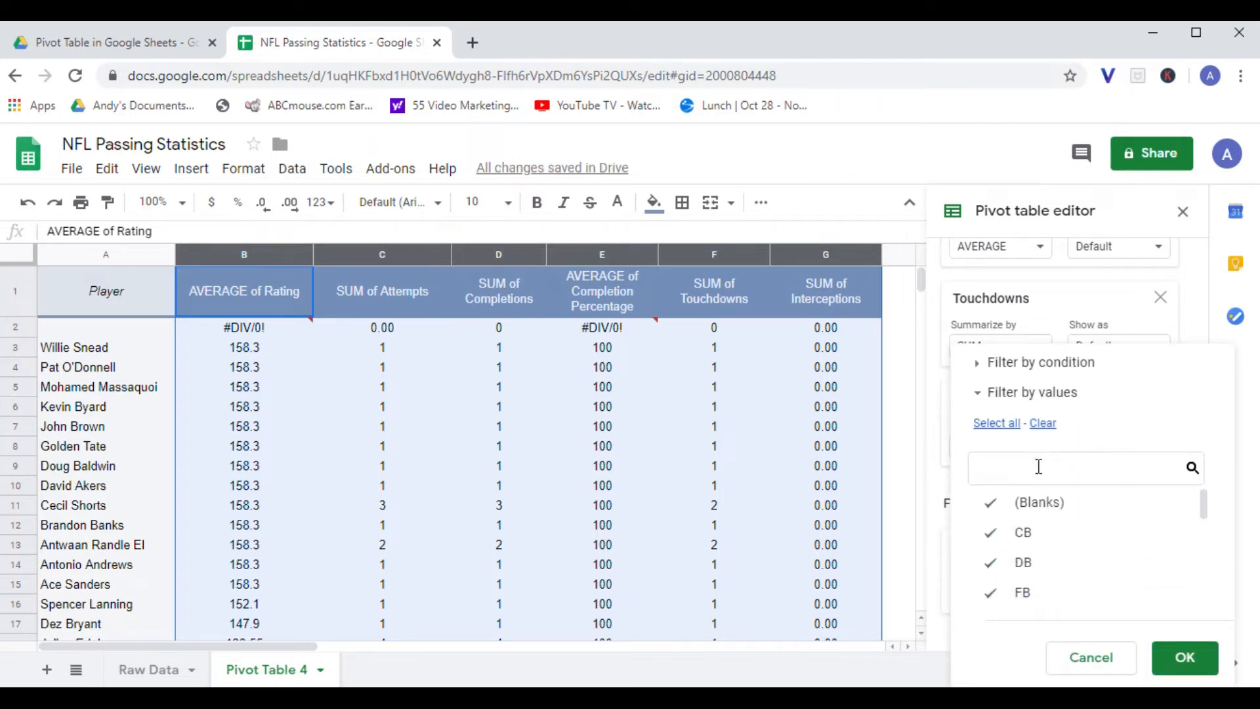
{"action": "left_click", "coordinate": [1044, 424]}
{"action": "left_click_drag", "start_coordinate": [1205, 506], "coordinate": [1215, 585]}
{"action": "left_click", "coordinate": [1044, 529]}
{"action": "left_click", "coordinate": [1183, 656]}
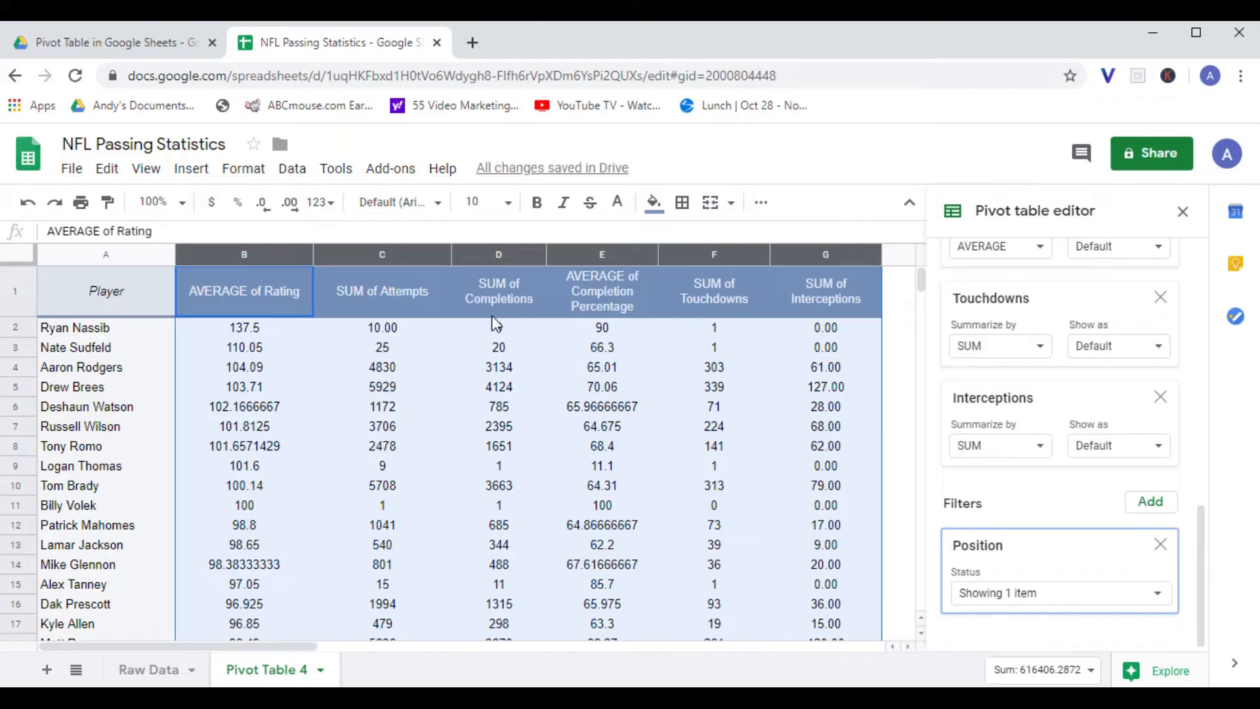
Step: Format the values in columns B through G to two decimal places
{"action": "left_click", "coordinate": [256, 205]}
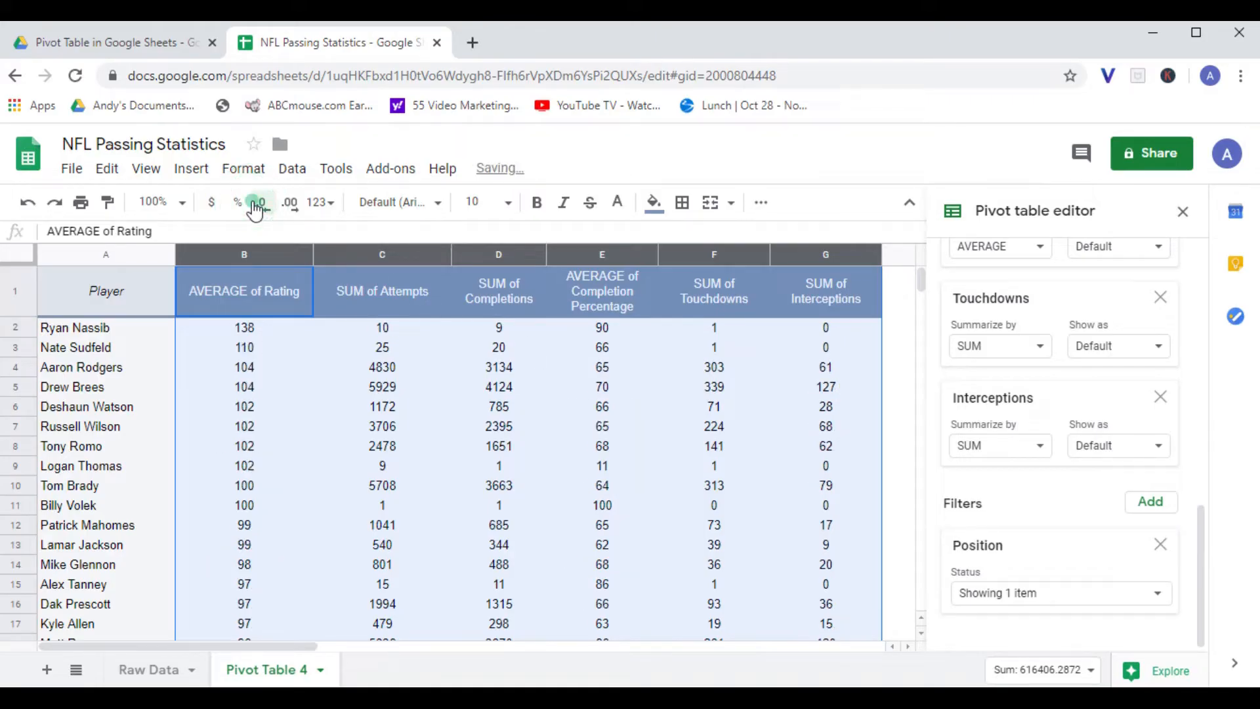
{"action": "left_click", "coordinate": [291, 207]}
{"action": "left_click", "coordinate": [293, 216]}
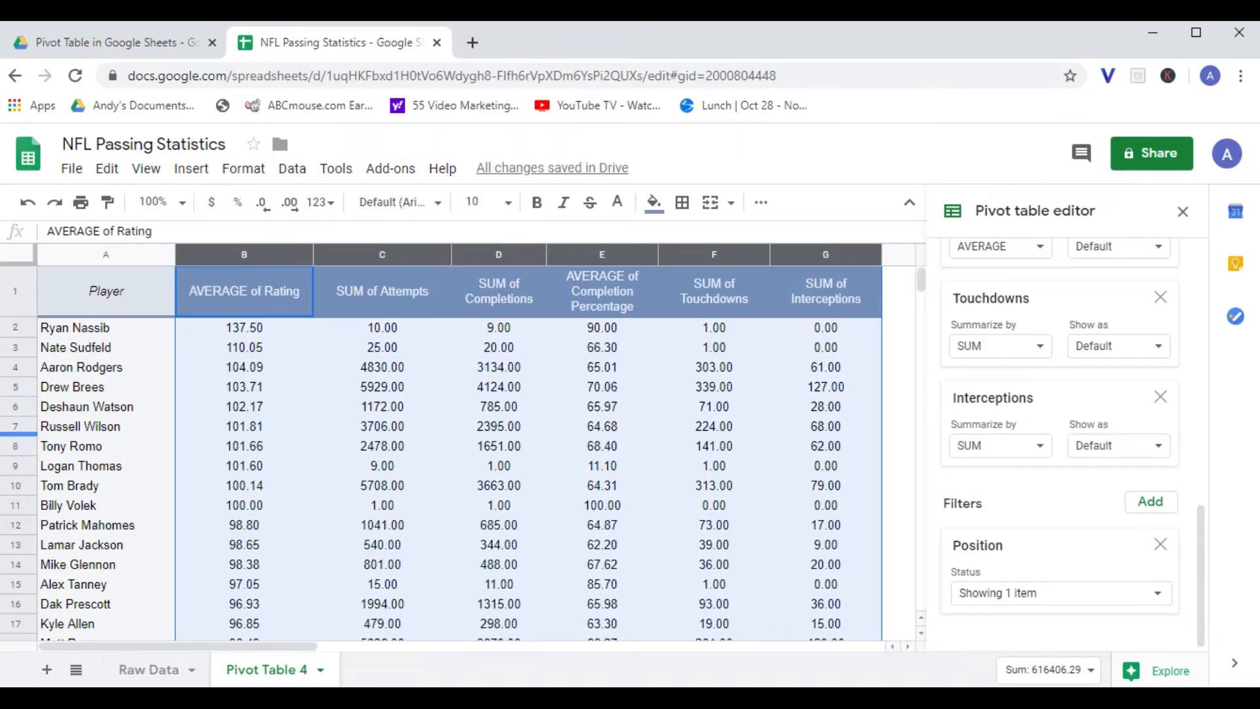
Step: Add Attempts as a pivot table filter and try excluding the values 0 and 1 from it
{"action": "left_click", "coordinate": [1155, 501]}
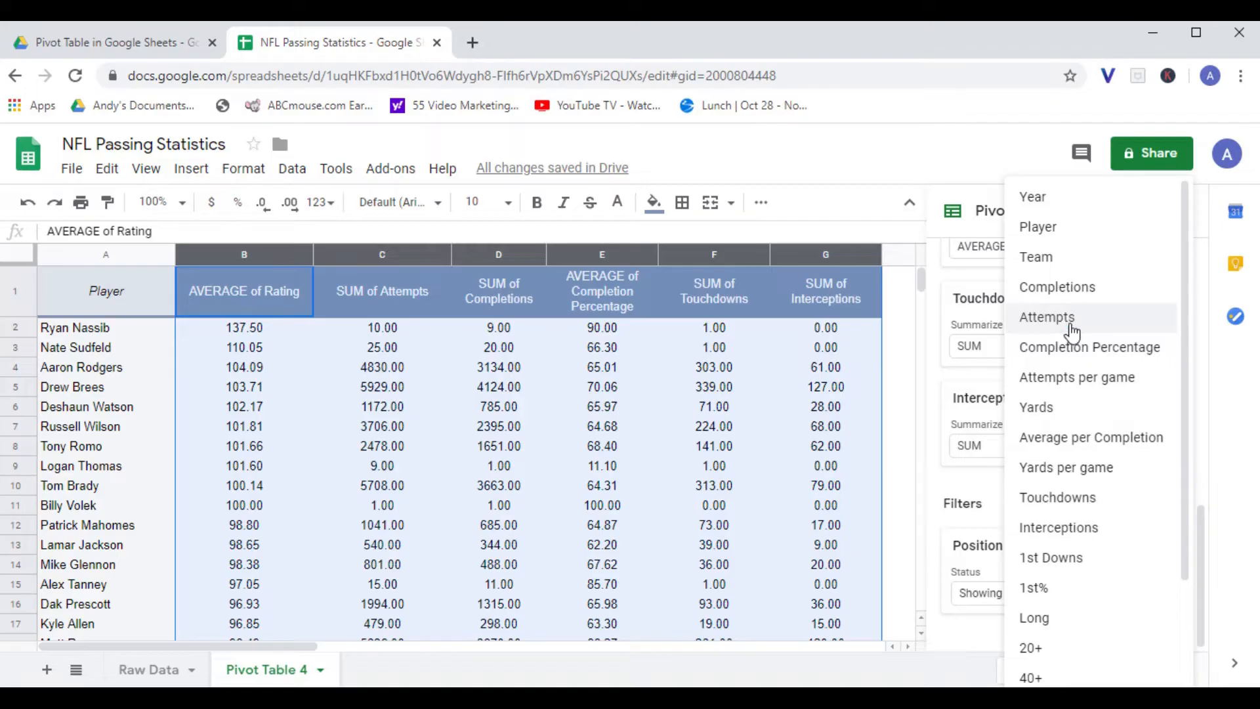
{"action": "left_click", "coordinate": [1053, 318]}
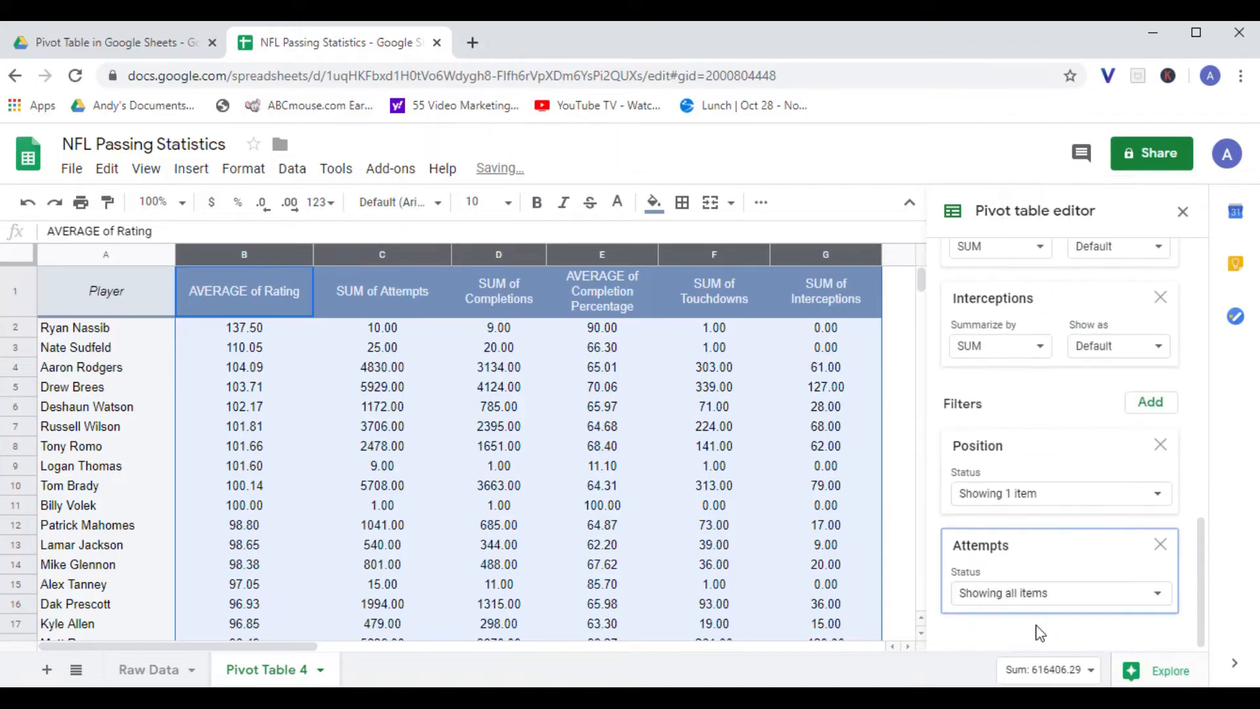
{"action": "left_click", "coordinate": [1034, 597]}
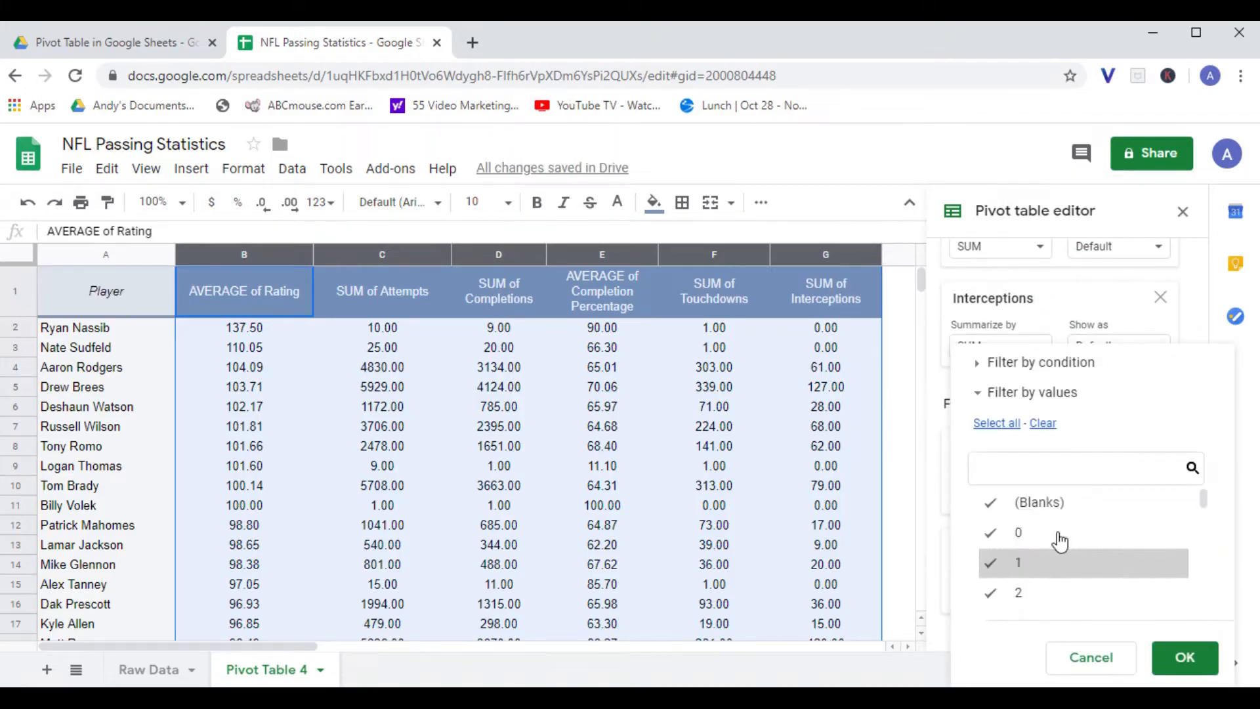
{"action": "left_click", "coordinate": [1034, 534]}
{"action": "left_click", "coordinate": [1037, 561]}
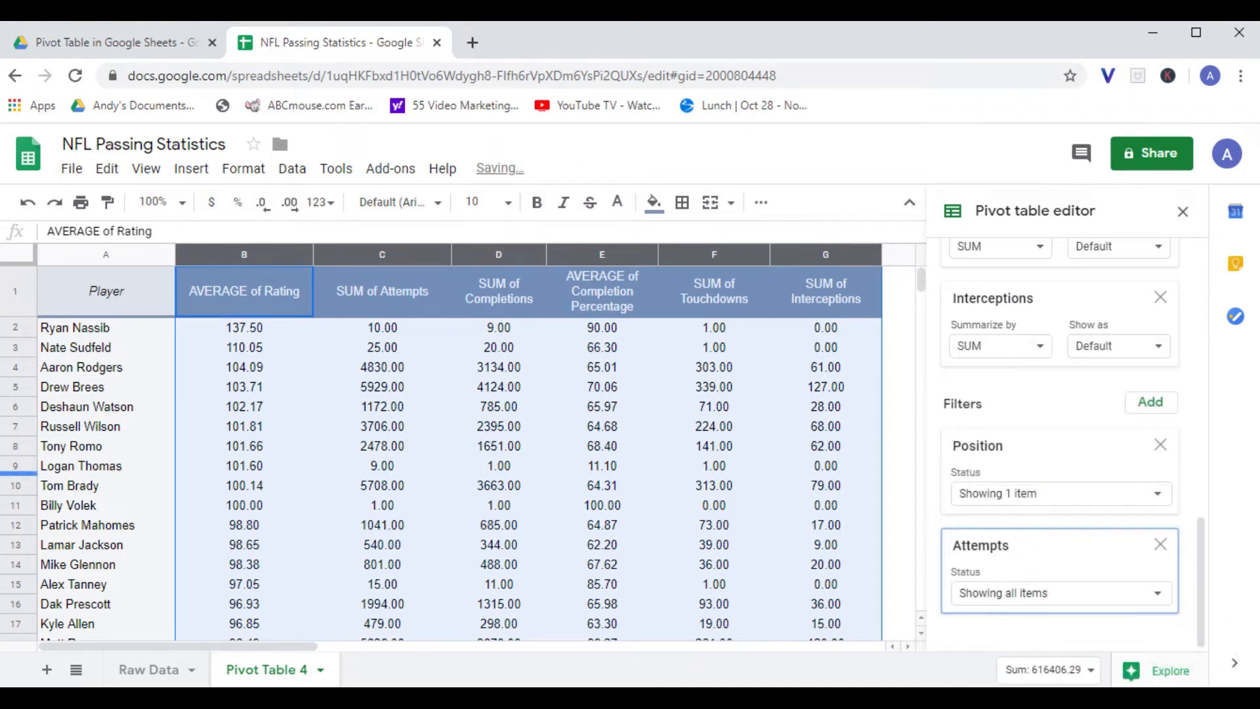
Step: Select the whole sheet and insert a slicer based on the SUM of Attempts column
{"action": "left_click", "coordinate": [69, 257]}
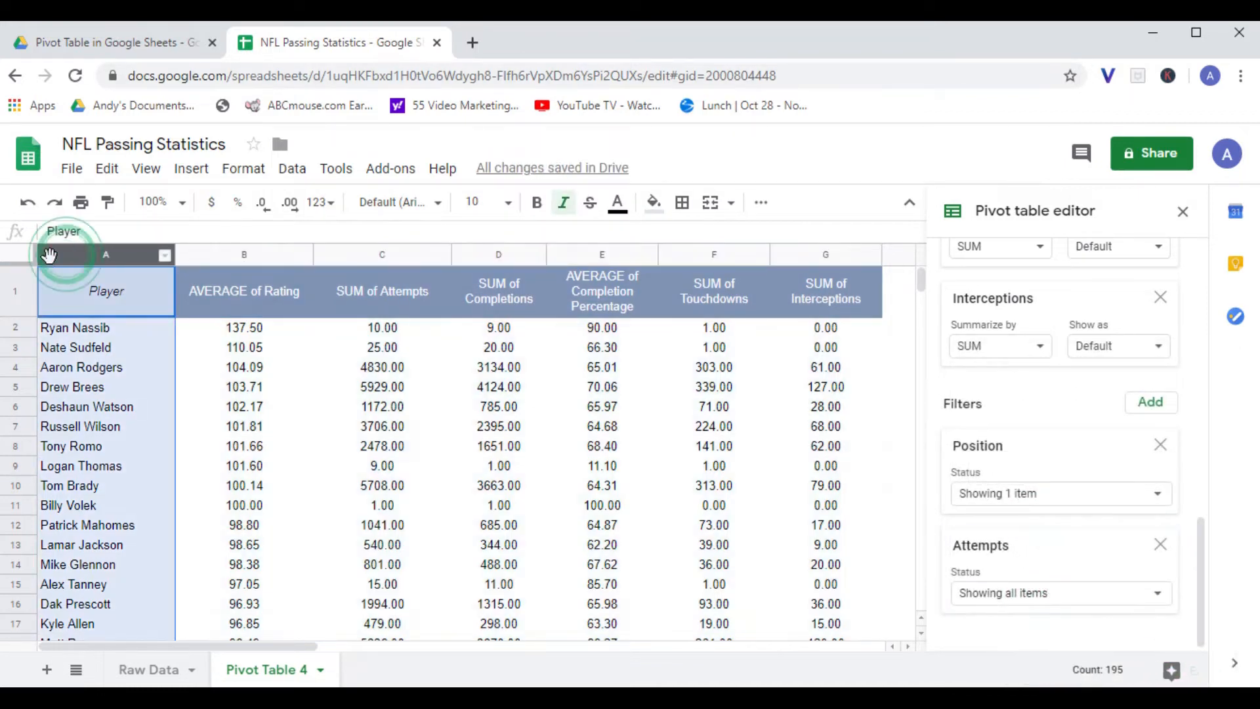
{"action": "left_click", "coordinate": [21, 254]}
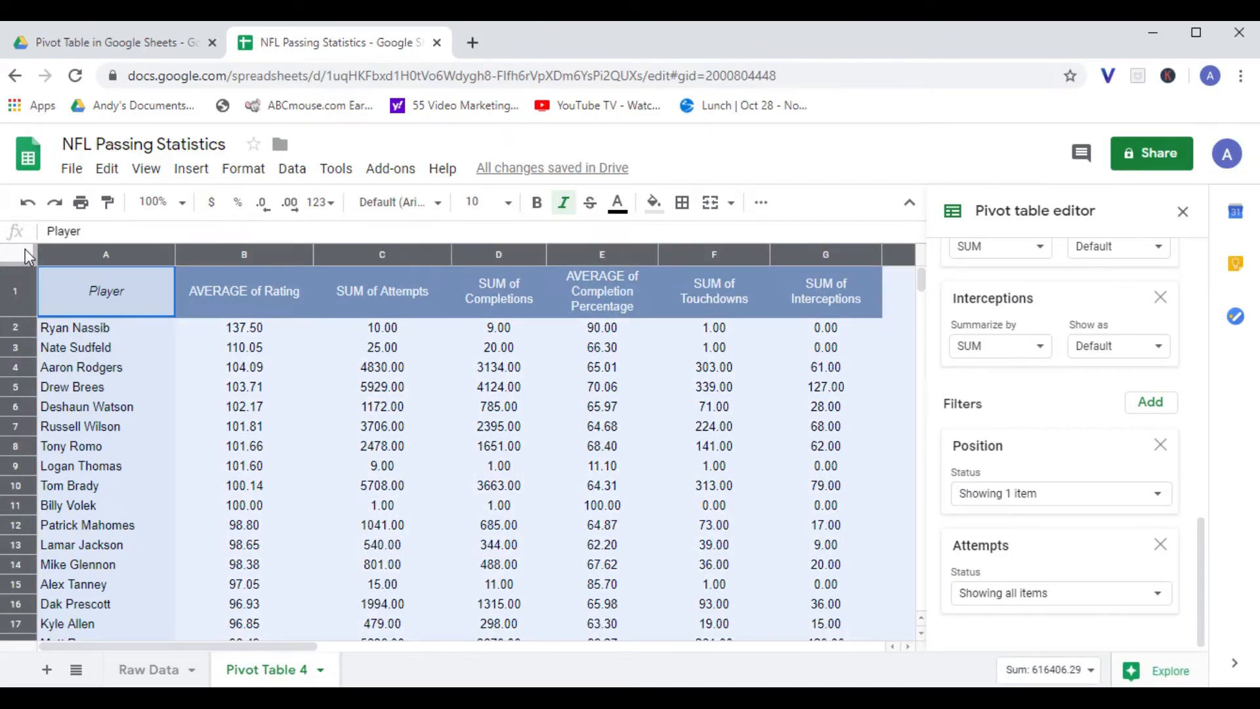
{"action": "left_click", "coordinate": [292, 168]}
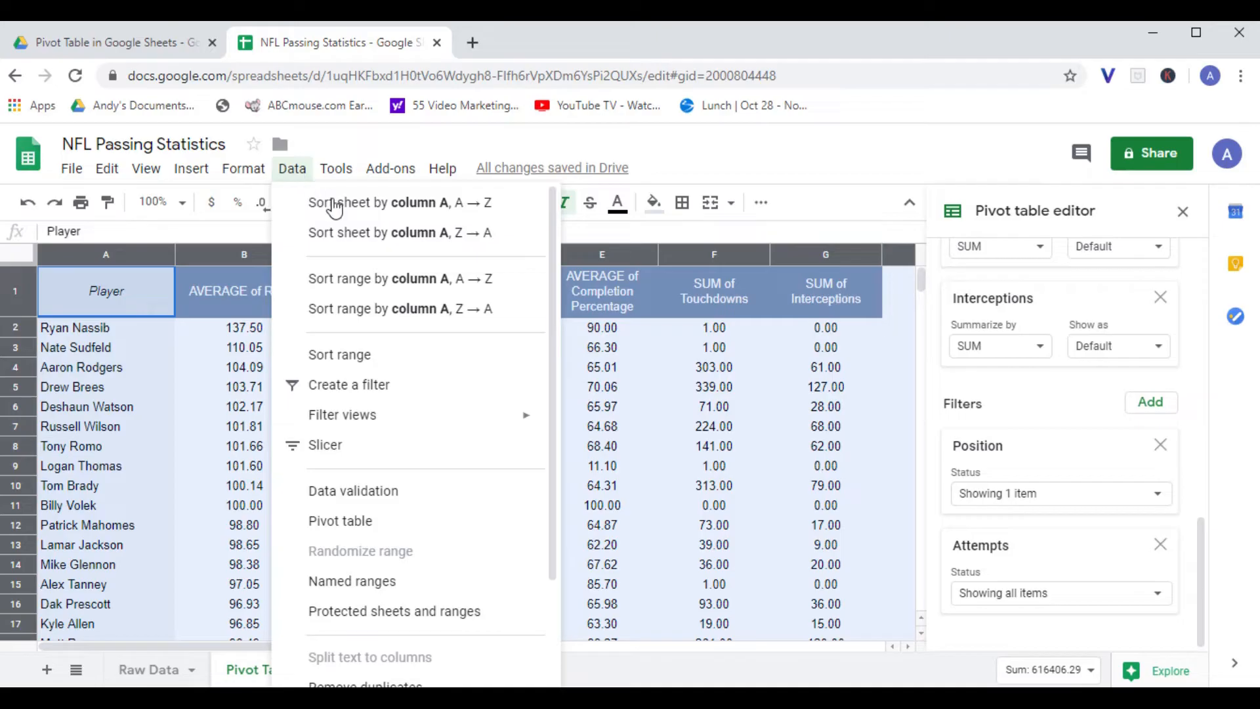
{"action": "left_click", "coordinate": [334, 446]}
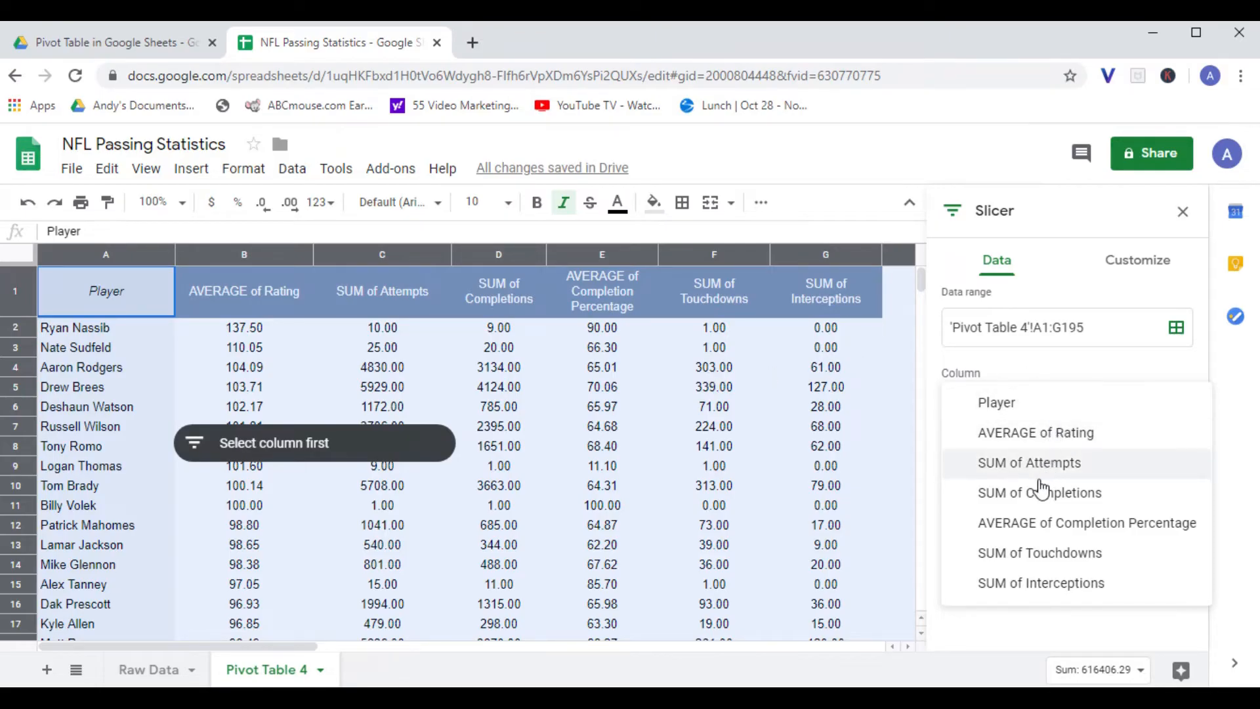
{"action": "left_click", "coordinate": [1030, 464]}
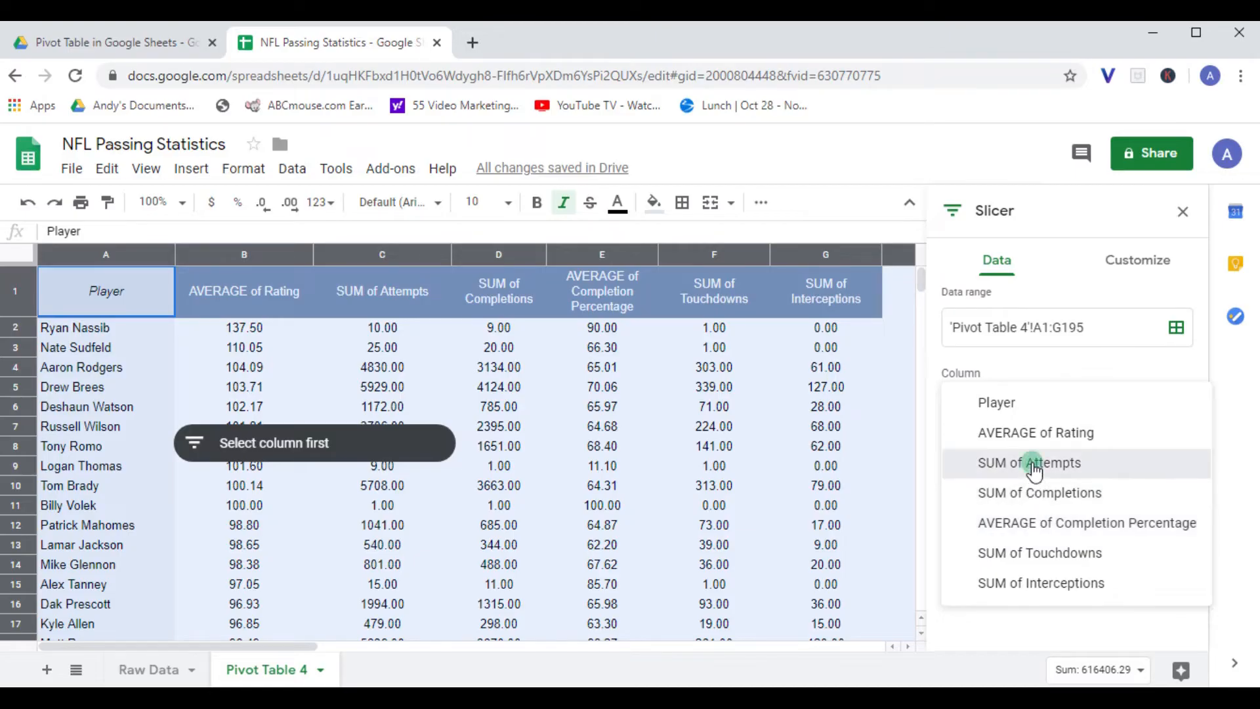
Step: Filter the SUM of Attempts slicer by the condition Greater than or equal to 3000, and close the slicer settings
{"action": "left_click", "coordinate": [205, 446]}
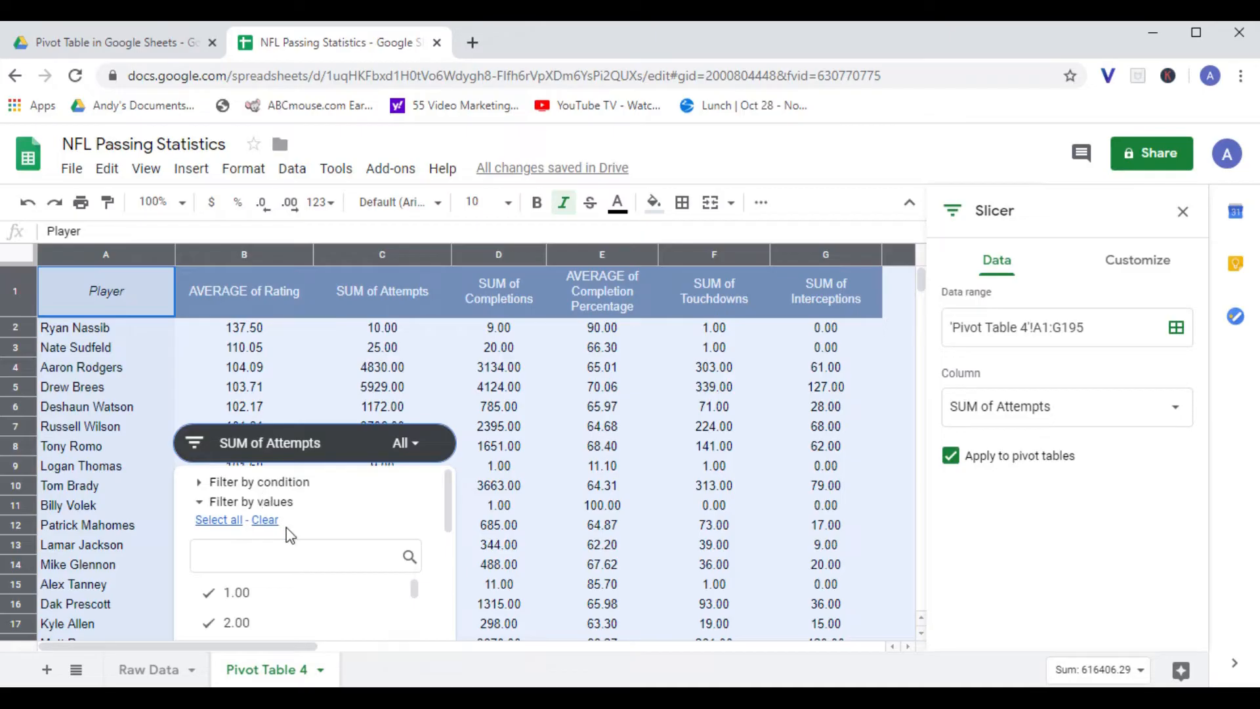
{"action": "scroll", "coordinate": [298, 578], "scroll_direction": "down", "scroll_amount": 3}
{"action": "scroll", "coordinate": [299, 577], "scroll_direction": "up", "scroll_amount": 3}
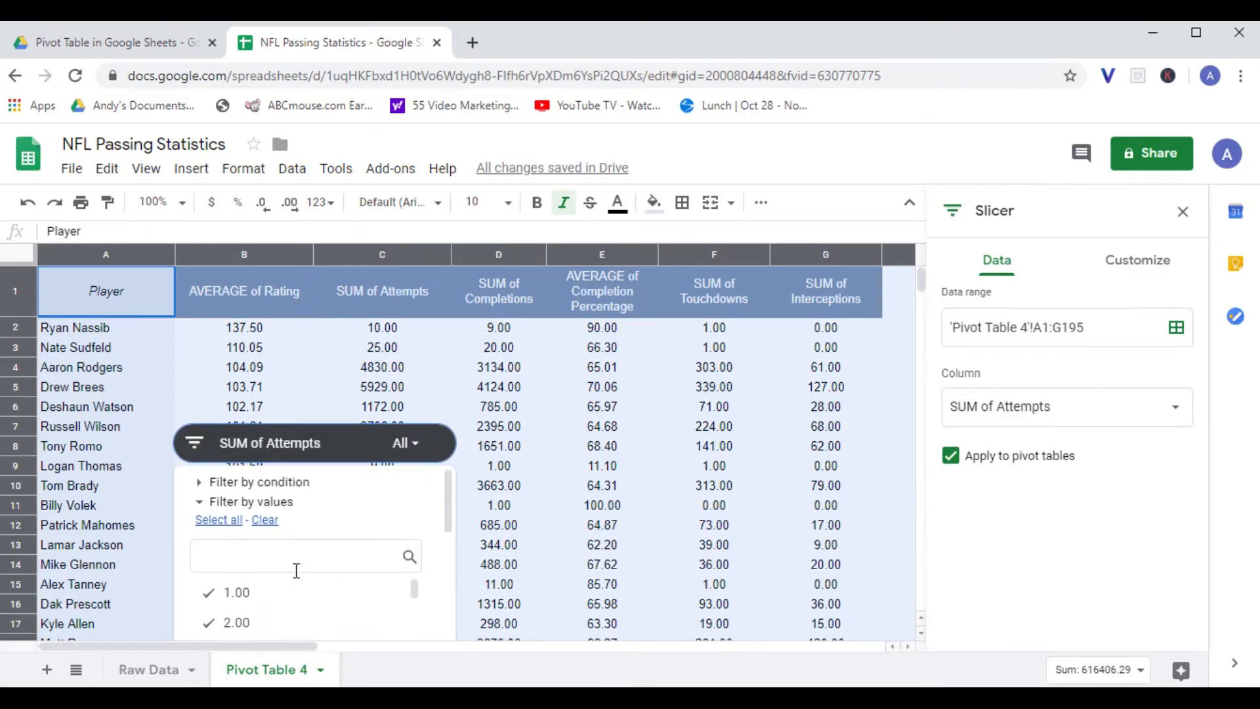
{"action": "left_click", "coordinate": [197, 482]}
{"action": "left_click", "coordinate": [278, 515]}
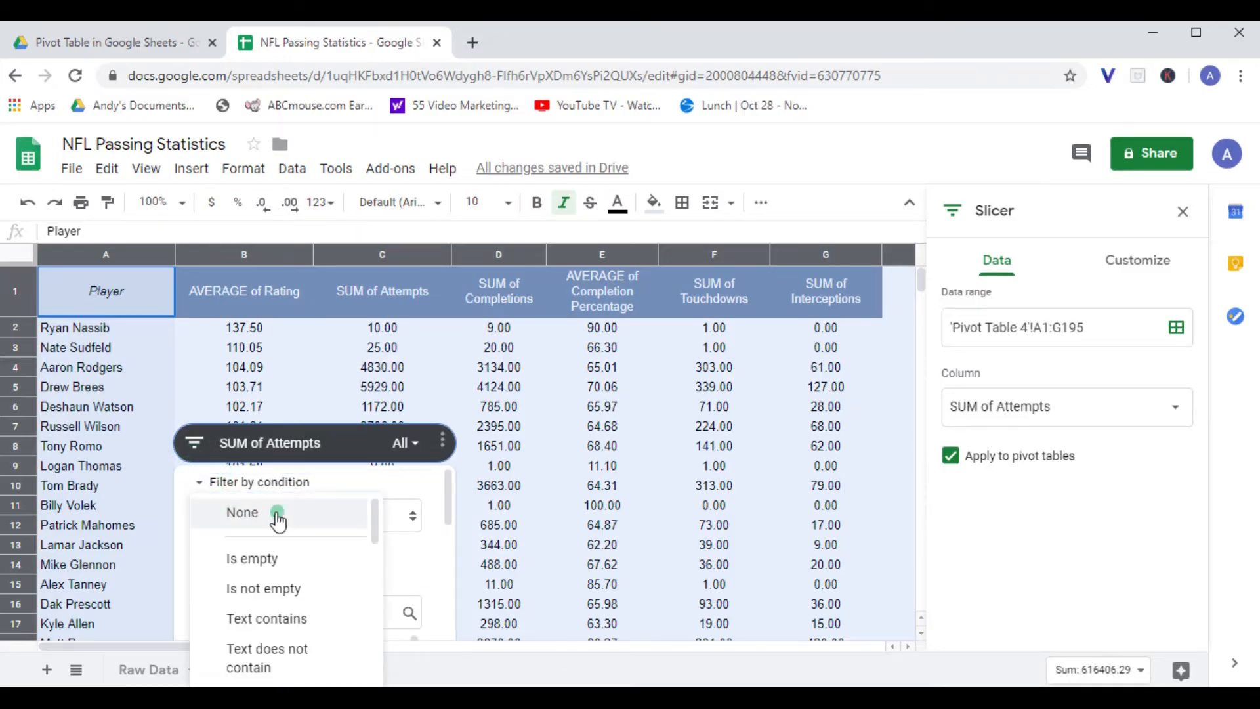
{"action": "scroll", "coordinate": [319, 587], "scroll_direction": "down", "scroll_amount": 3}
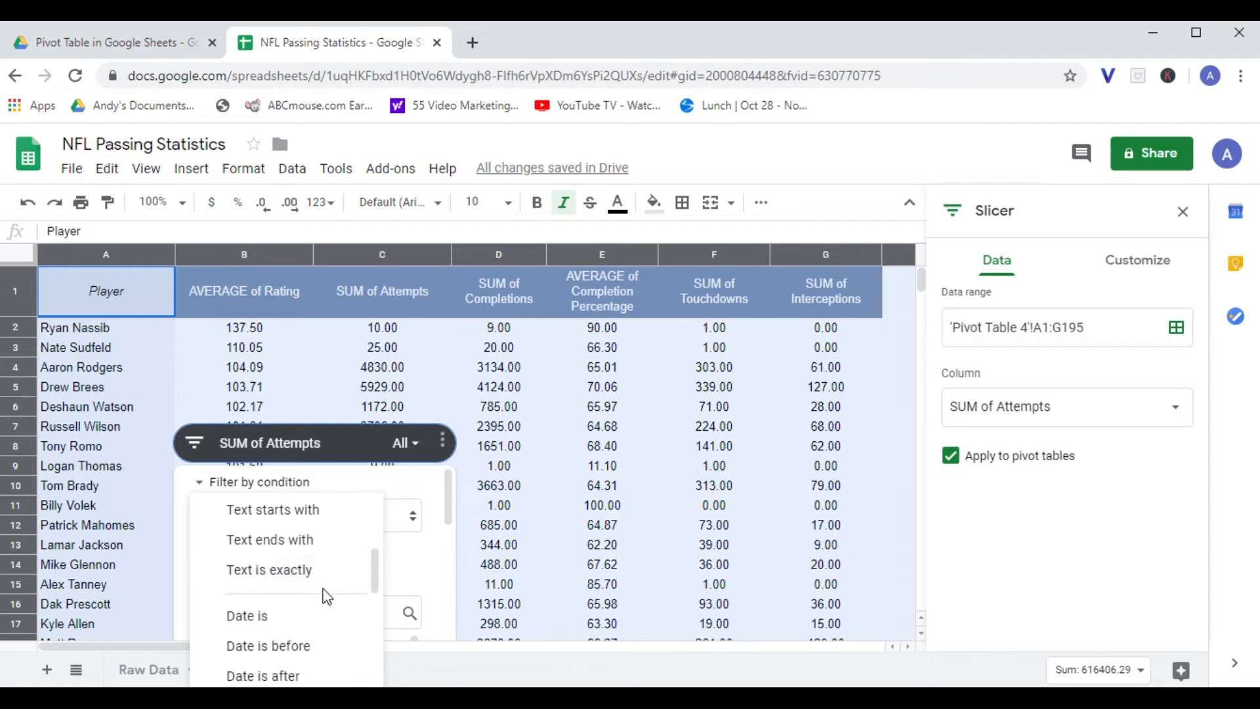
{"action": "scroll", "coordinate": [323, 596], "scroll_direction": "down", "scroll_amount": 3}
{"action": "left_click", "coordinate": [308, 577]}
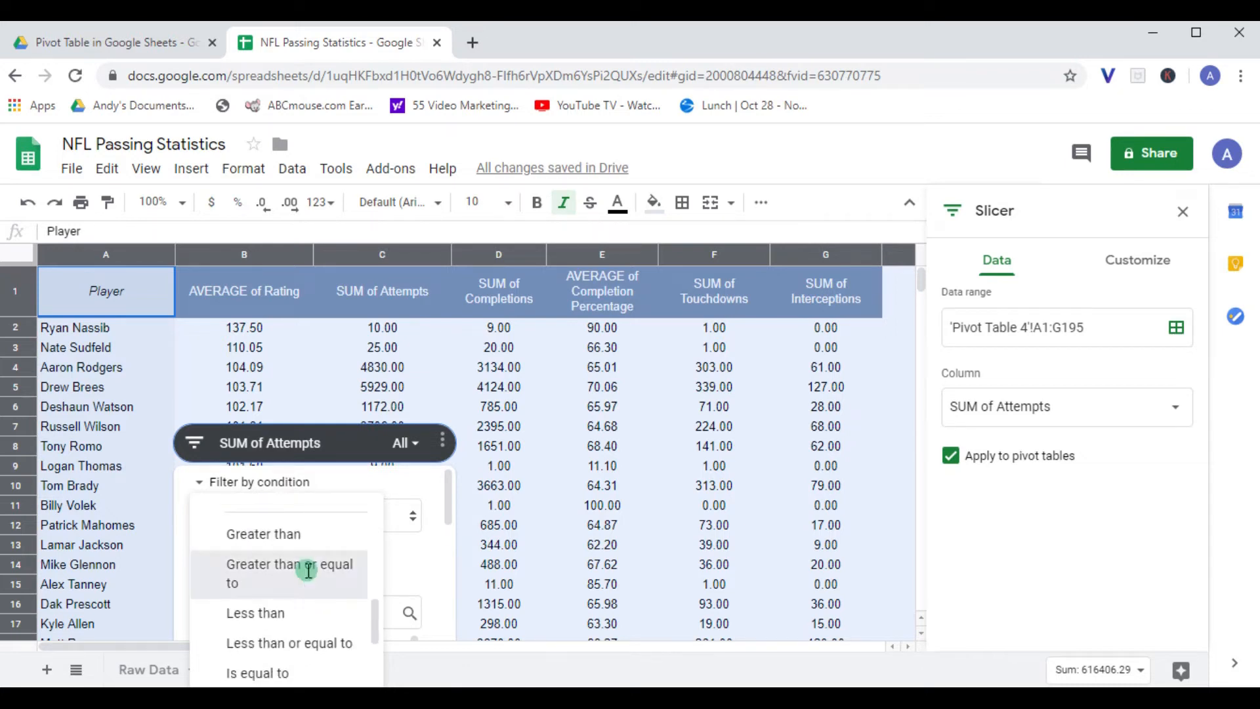
{"action": "left_click", "coordinate": [288, 558]}
{"action": "type", "text": "3000"}
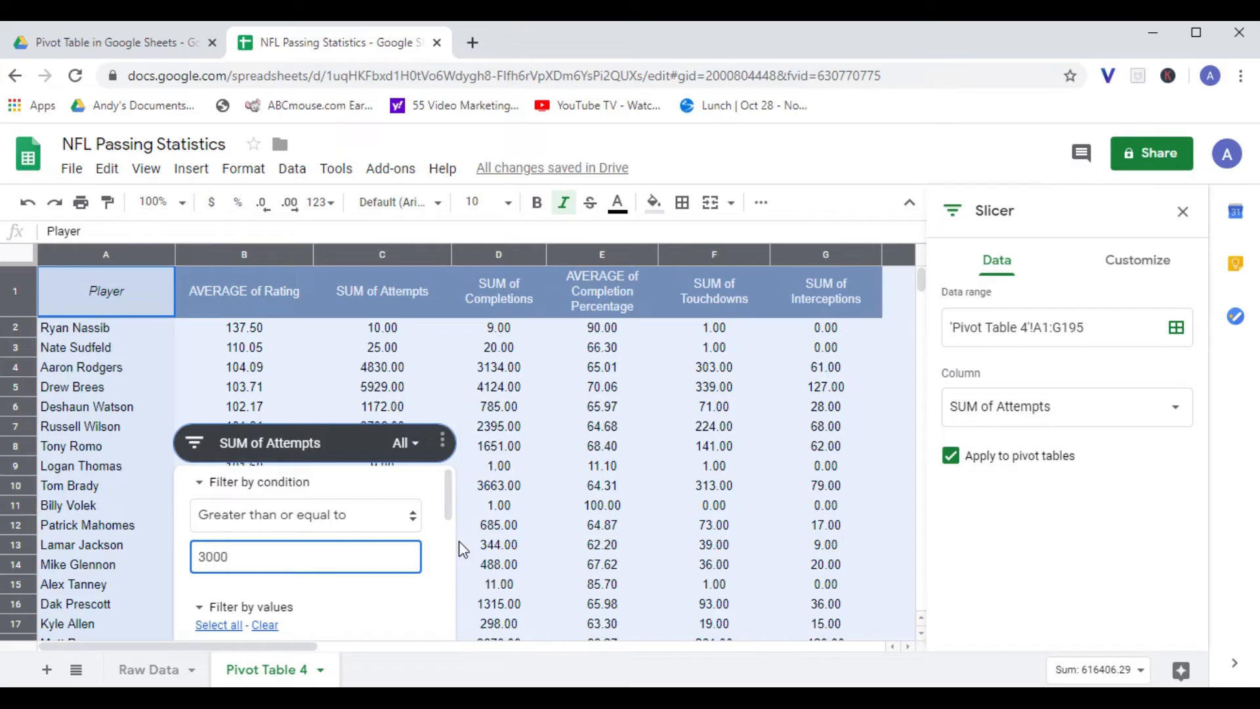
{"action": "scroll", "coordinate": [433, 486], "scroll_direction": "down", "scroll_amount": 10}
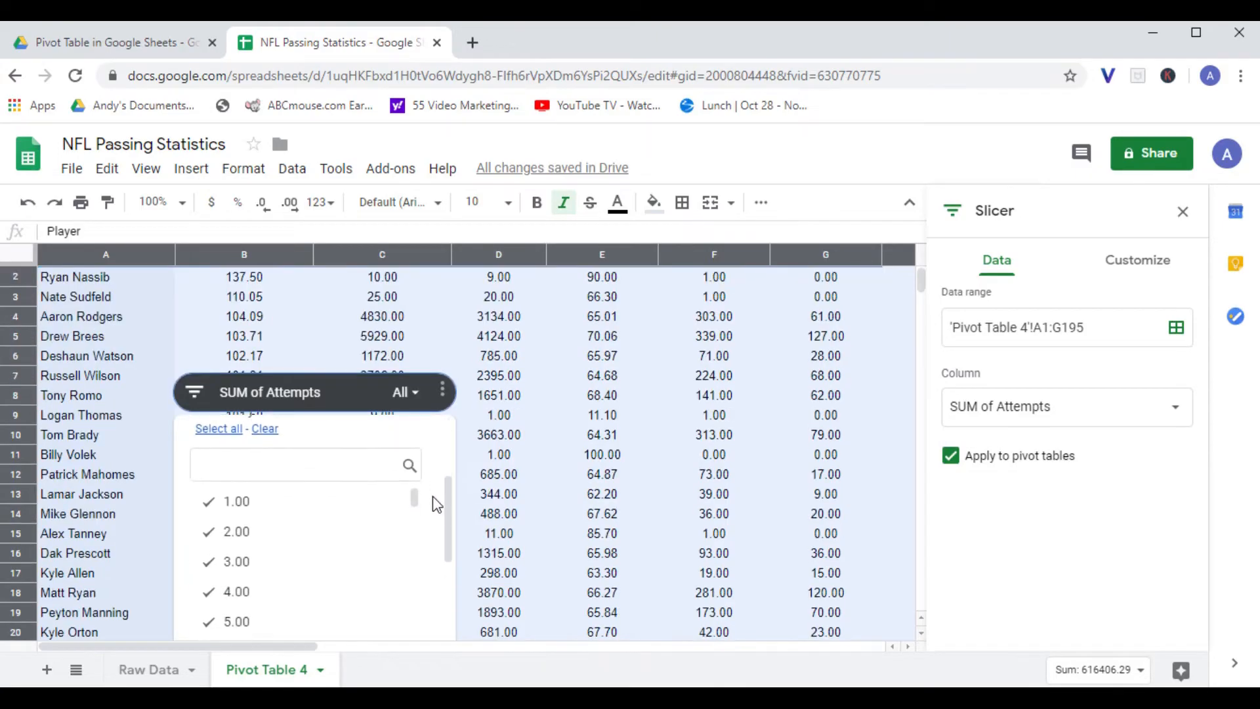
{"action": "left_click", "coordinate": [413, 620]}
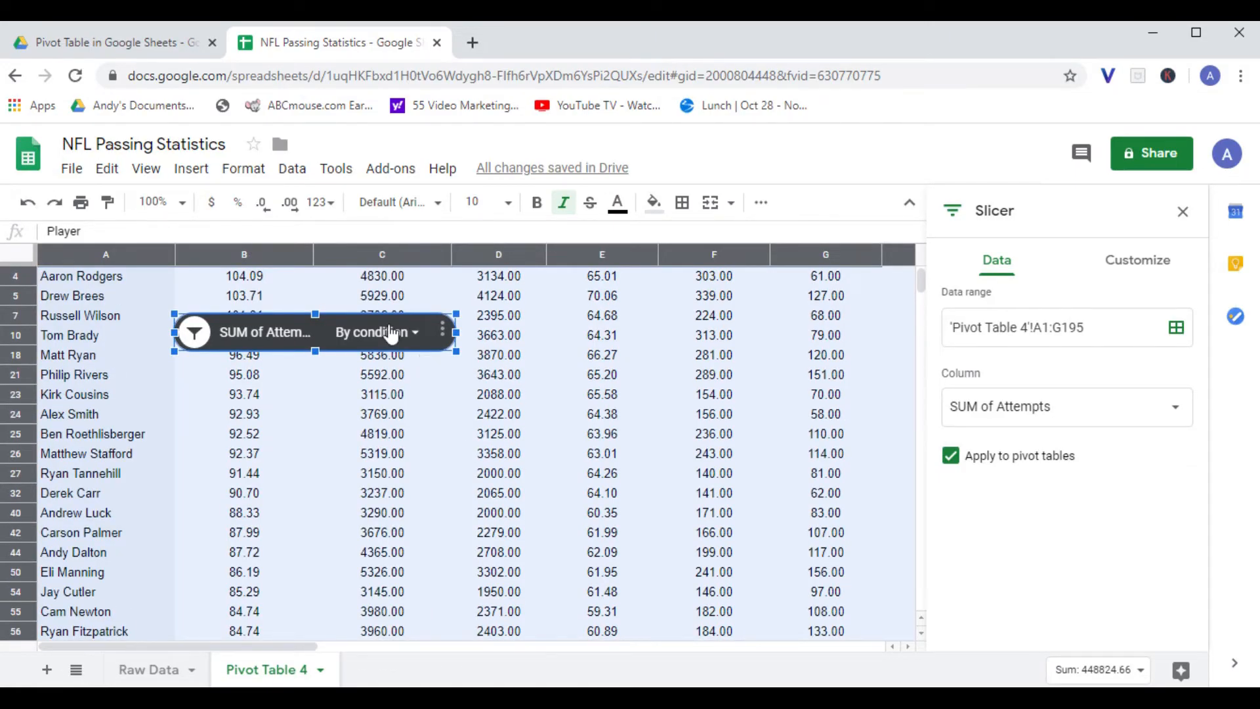
{"action": "left_click", "coordinate": [1182, 212]}
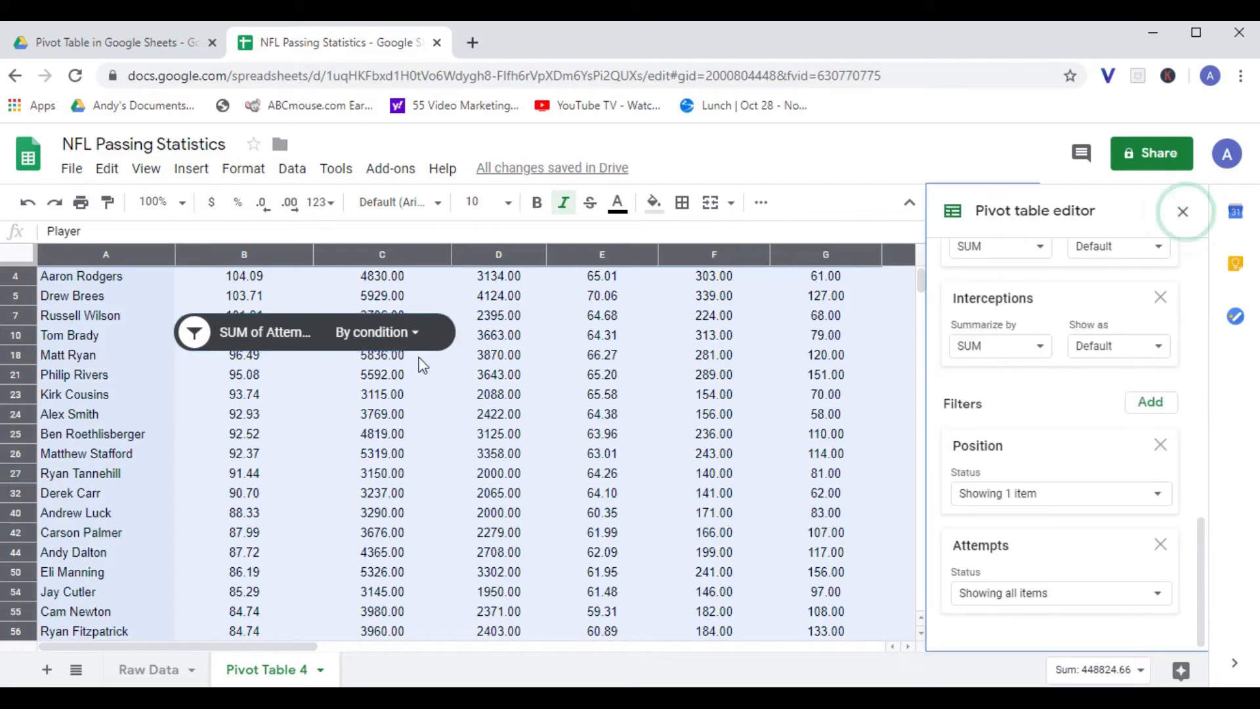
Step: Move the SUM of Attempts slicer off the player data to just past the SUM of Interceptions column
{"action": "left_click", "coordinate": [1183, 211]}
{"action": "left_click", "coordinate": [223, 343]}
{"action": "left_click_drag", "start_coordinate": [315, 334], "coordinate": [918, 291]}
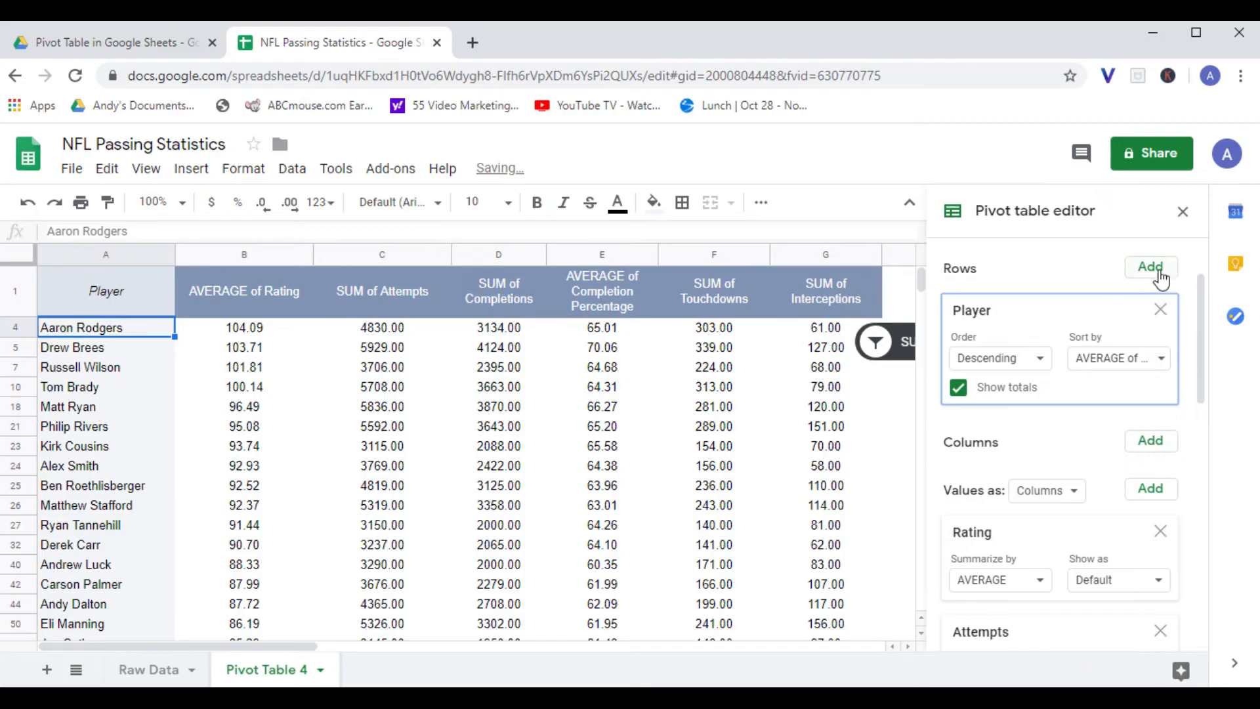
Step: Try adding Position as a second row field in the pivot table, and remove it again
{"action": "left_click", "coordinate": [1151, 267]}
{"action": "left_click", "coordinate": [1153, 258]}
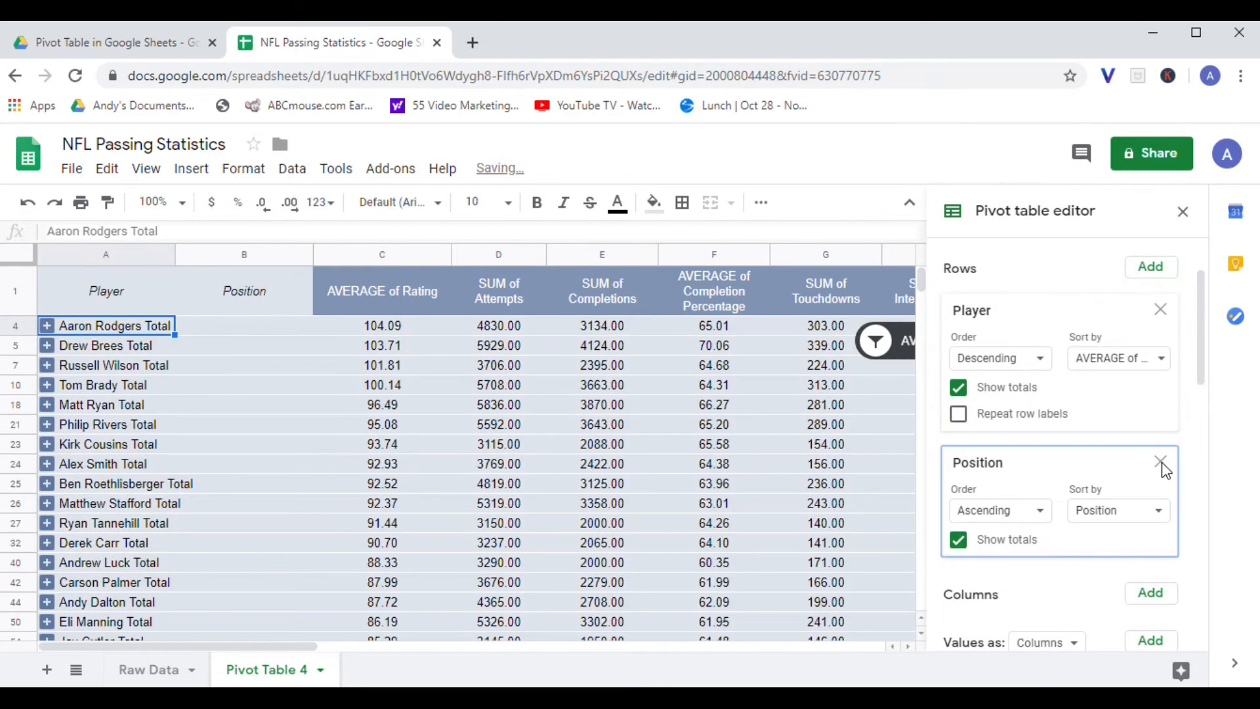
{"action": "left_click", "coordinate": [1160, 461]}
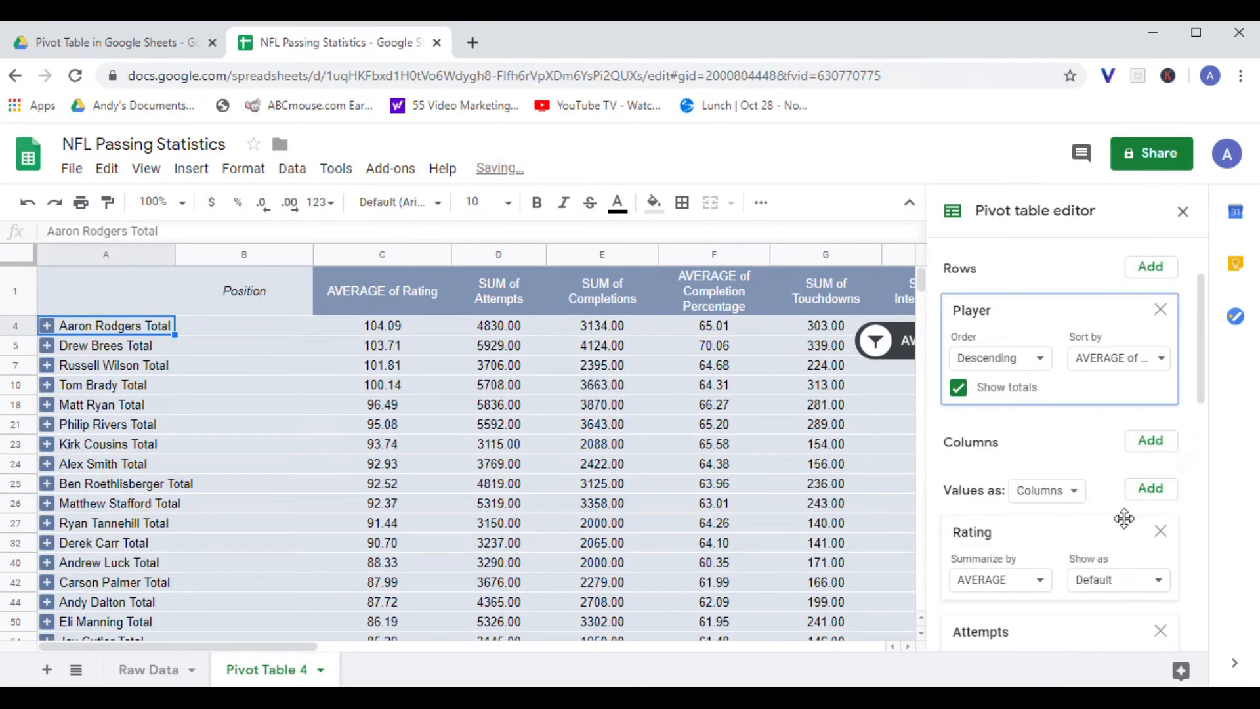
Step: Try adding Year as a column field in the pivot table, and undo the addition
{"action": "scroll", "coordinate": [1162, 417], "scroll_direction": "down", "scroll_amount": 2}
{"action": "left_click", "coordinate": [1152, 348]}
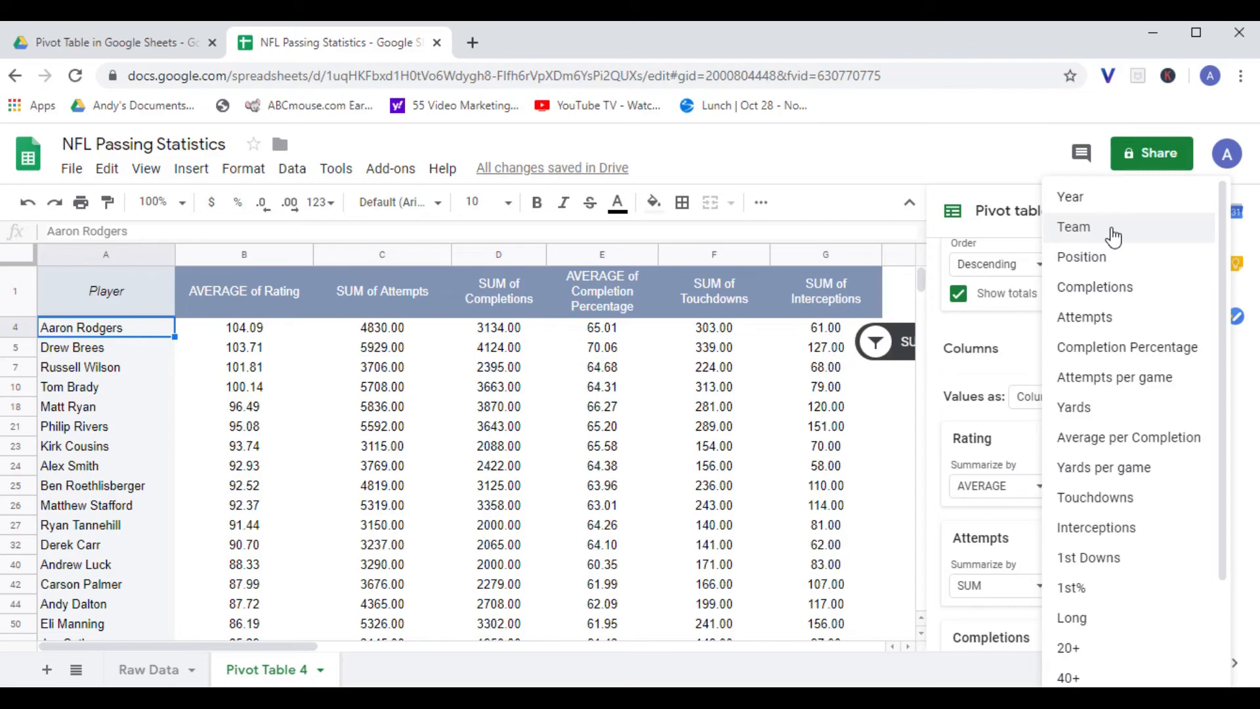
{"action": "left_click", "coordinate": [1096, 200]}
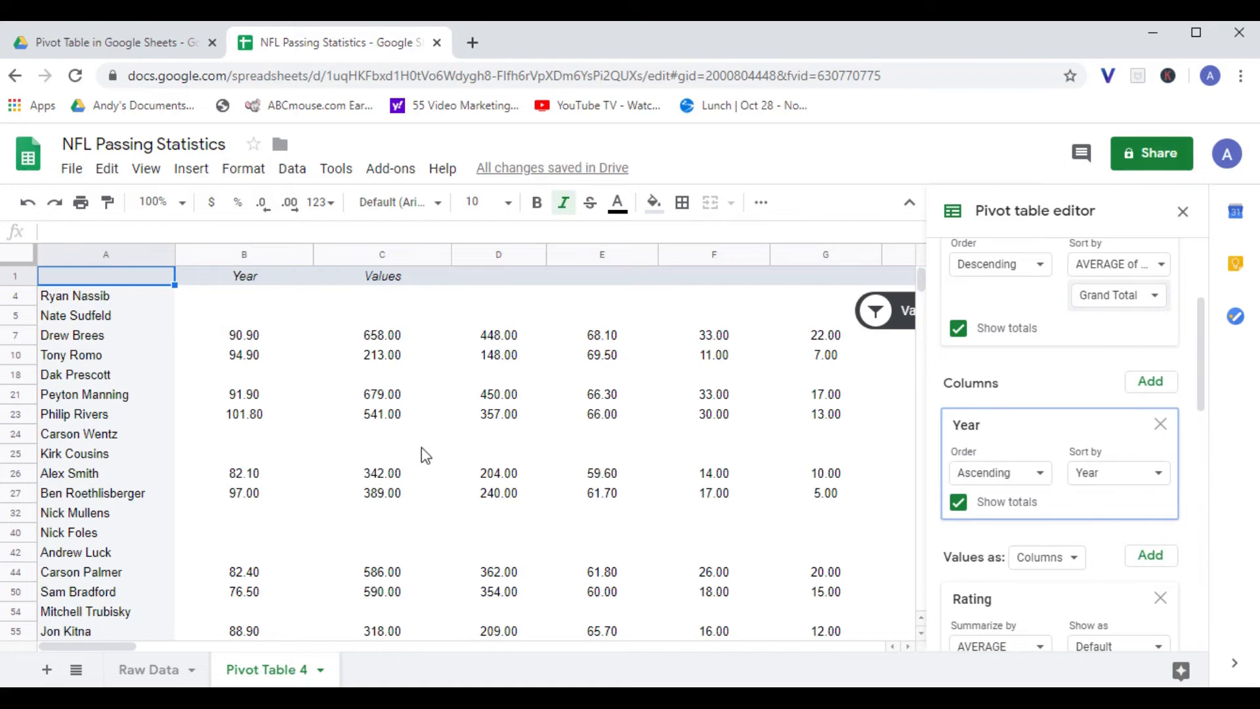
{"action": "key", "text": "ctrl+z"}
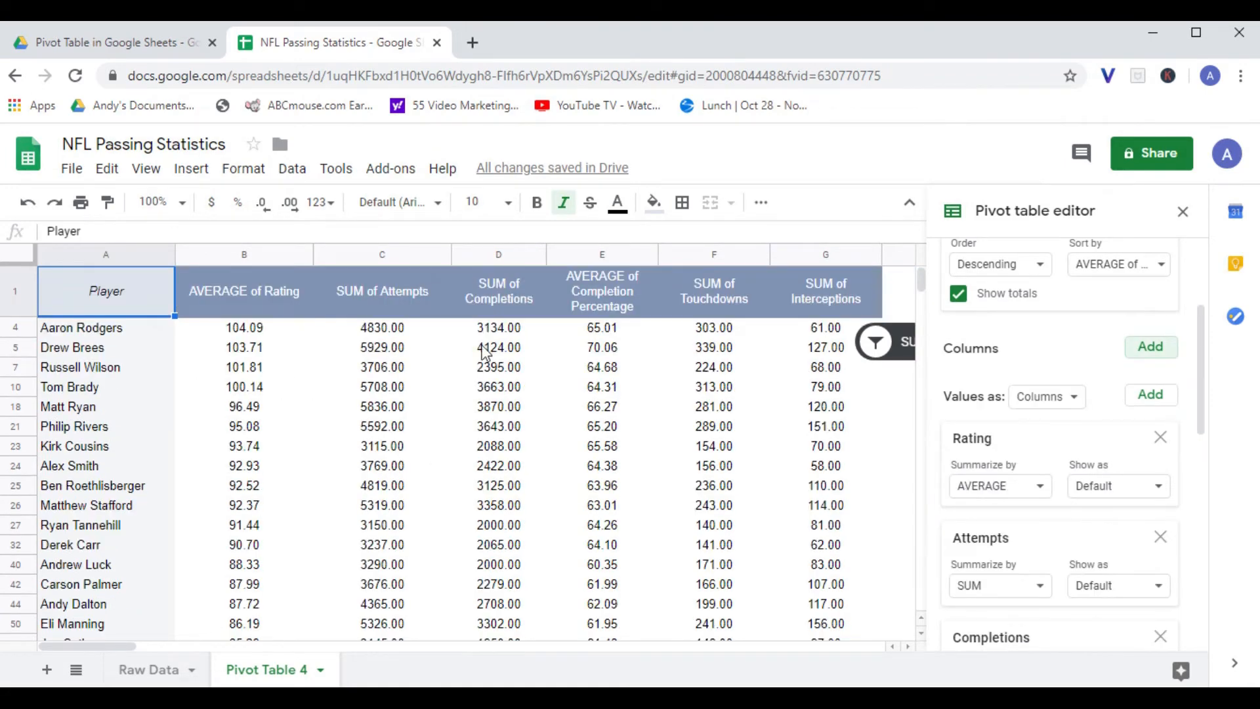
Step: Add Year as a pivot table filter and show only the value 2010
{"action": "scroll", "coordinate": [989, 433], "scroll_direction": "down", "scroll_amount": 10}
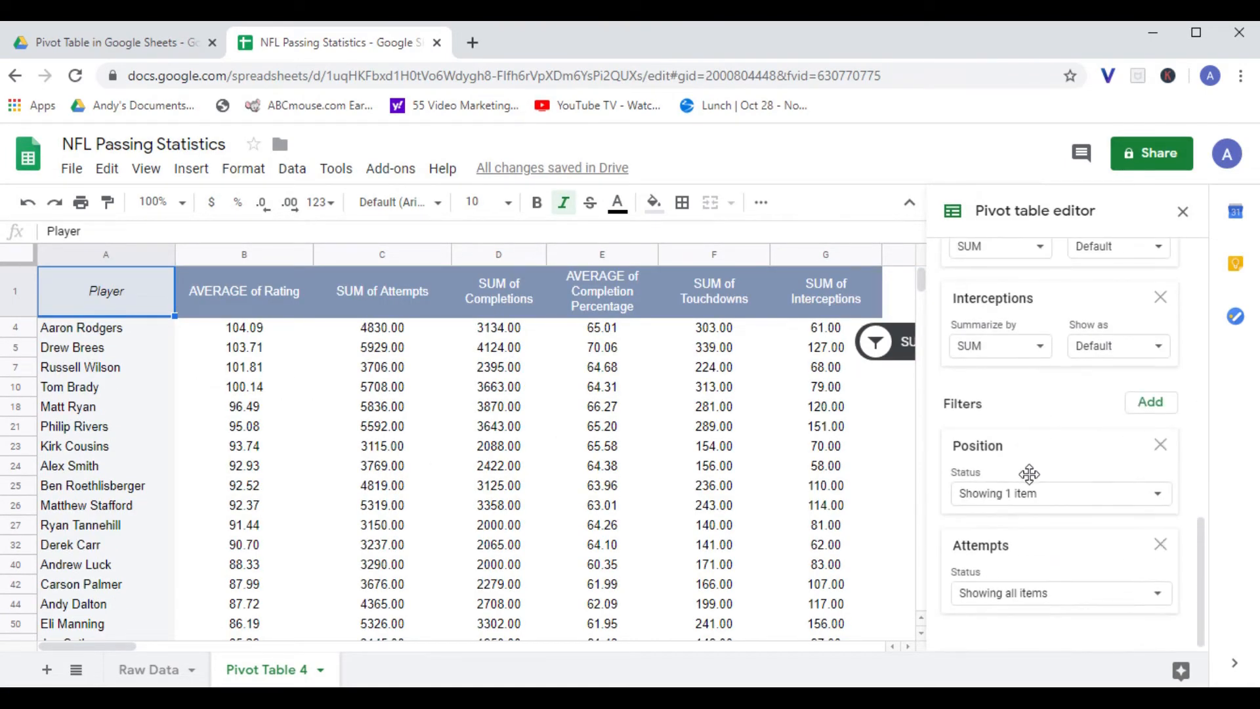
{"action": "left_click", "coordinate": [1141, 408]}
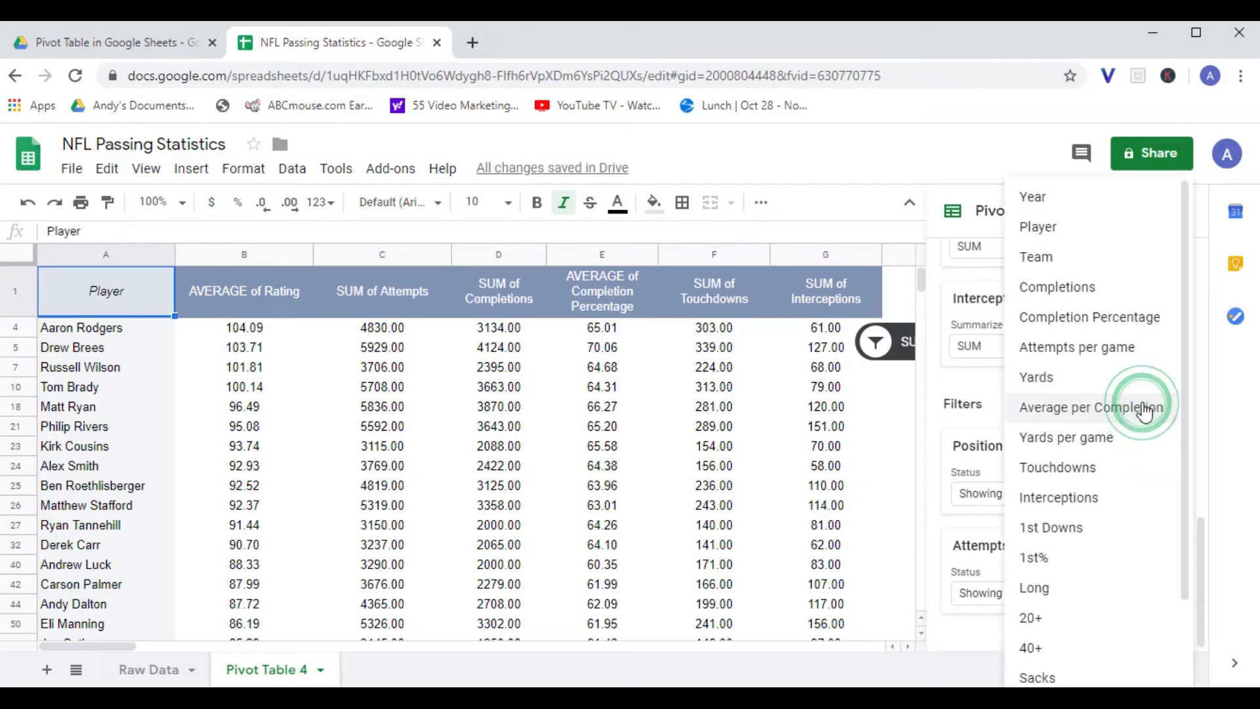
{"action": "left_click", "coordinate": [1058, 200]}
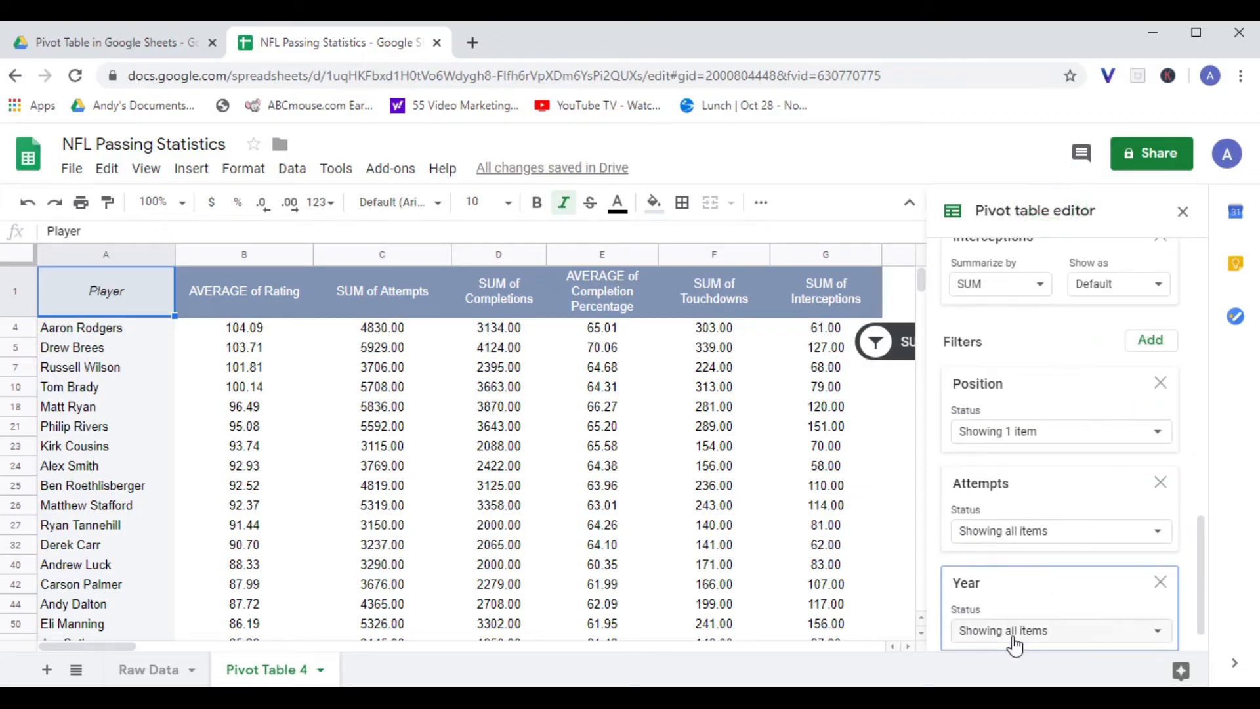
{"action": "left_click", "coordinate": [1013, 634]}
{"action": "left_click", "coordinate": [1044, 427]}
{"action": "left_click", "coordinate": [1044, 536]}
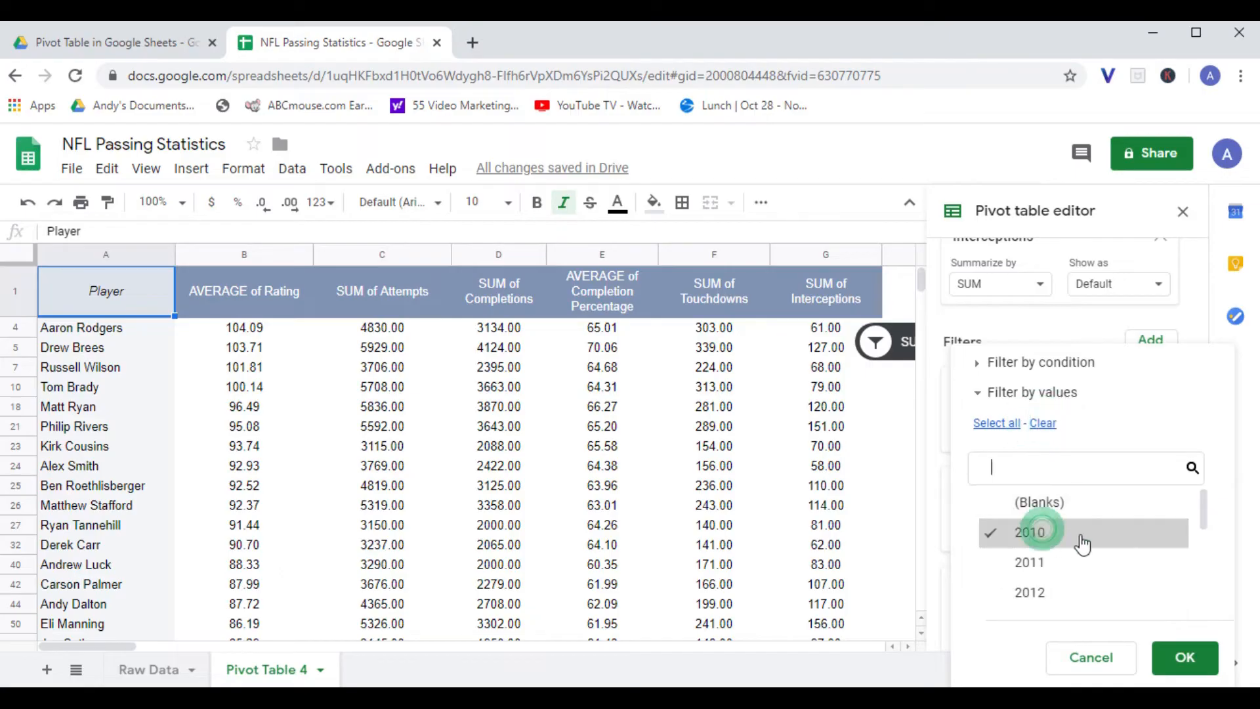
{"action": "left_click", "coordinate": [1180, 660]}
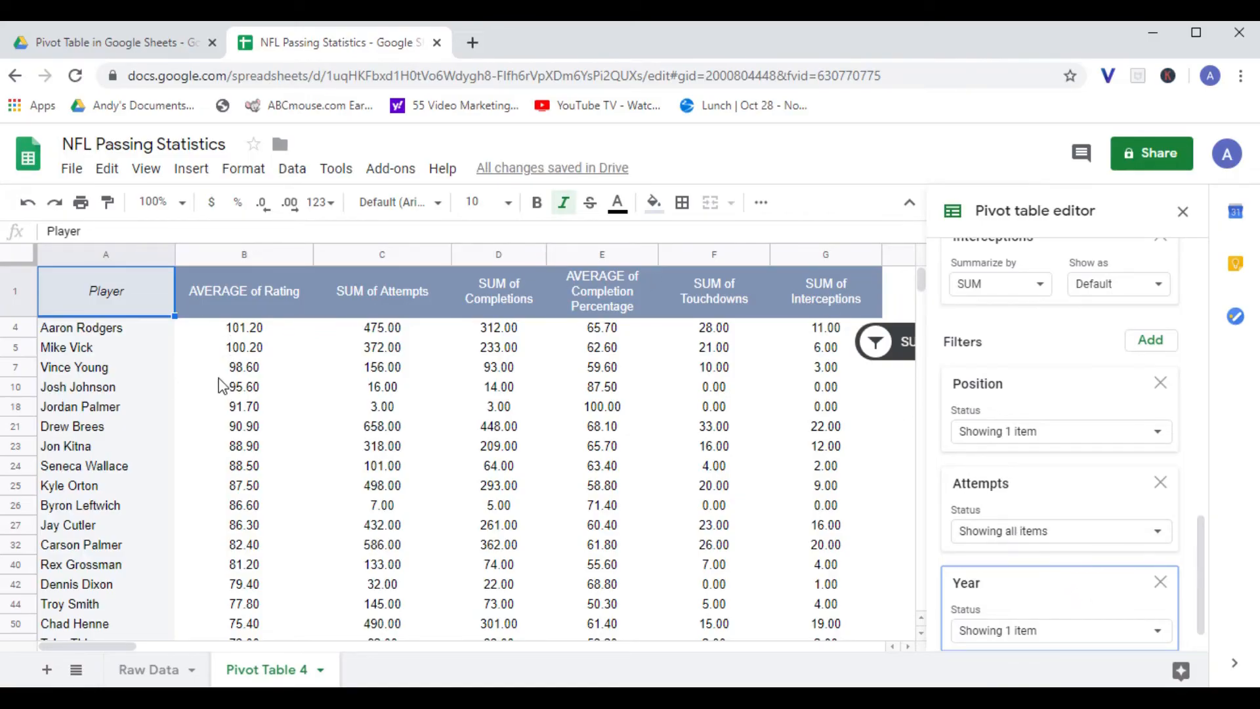
Step: Change the SUM of Attempts slicer condition to Greater than or equal to 300 and apply it
{"action": "scroll", "coordinate": [244, 394], "scroll_direction": "down", "scroll_amount": 3}
{"action": "scroll", "coordinate": [252, 397], "scroll_direction": "up", "scroll_amount": 3}
{"action": "left_click", "coordinate": [383, 406]}
{"action": "left_click", "coordinate": [875, 341]}
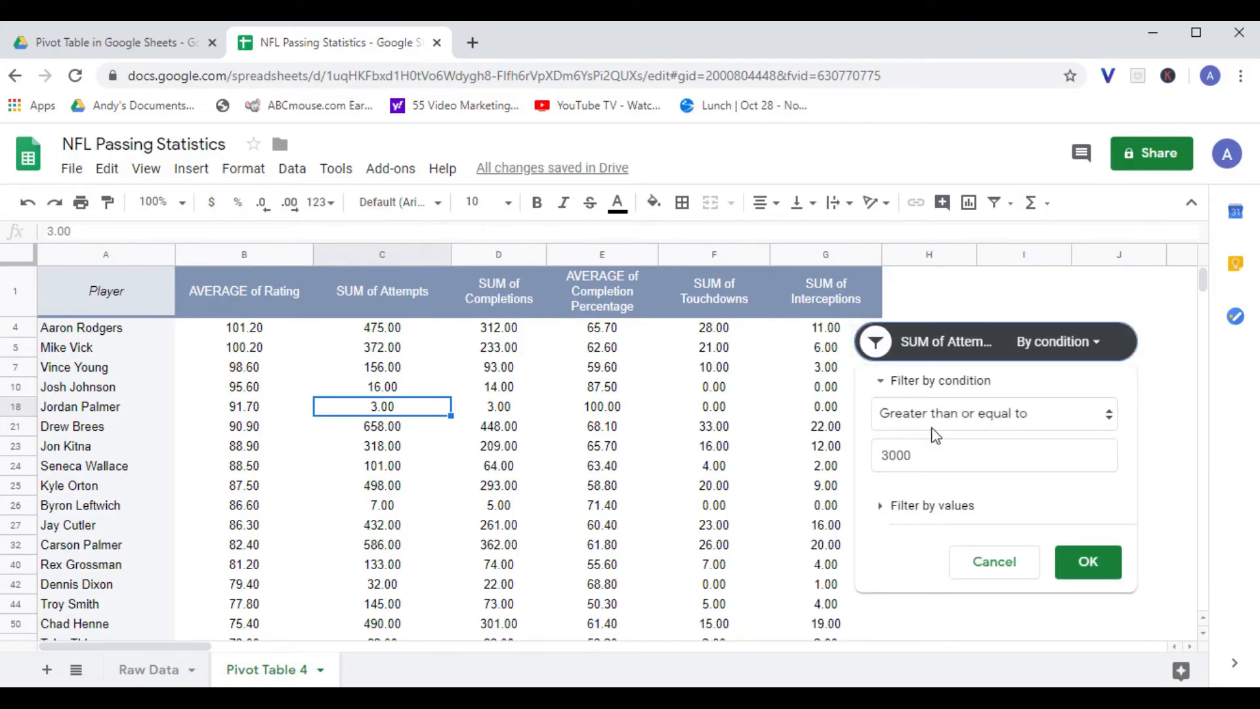
{"action": "left_click_drag", "start_coordinate": [904, 455], "coordinate": [947, 464]}
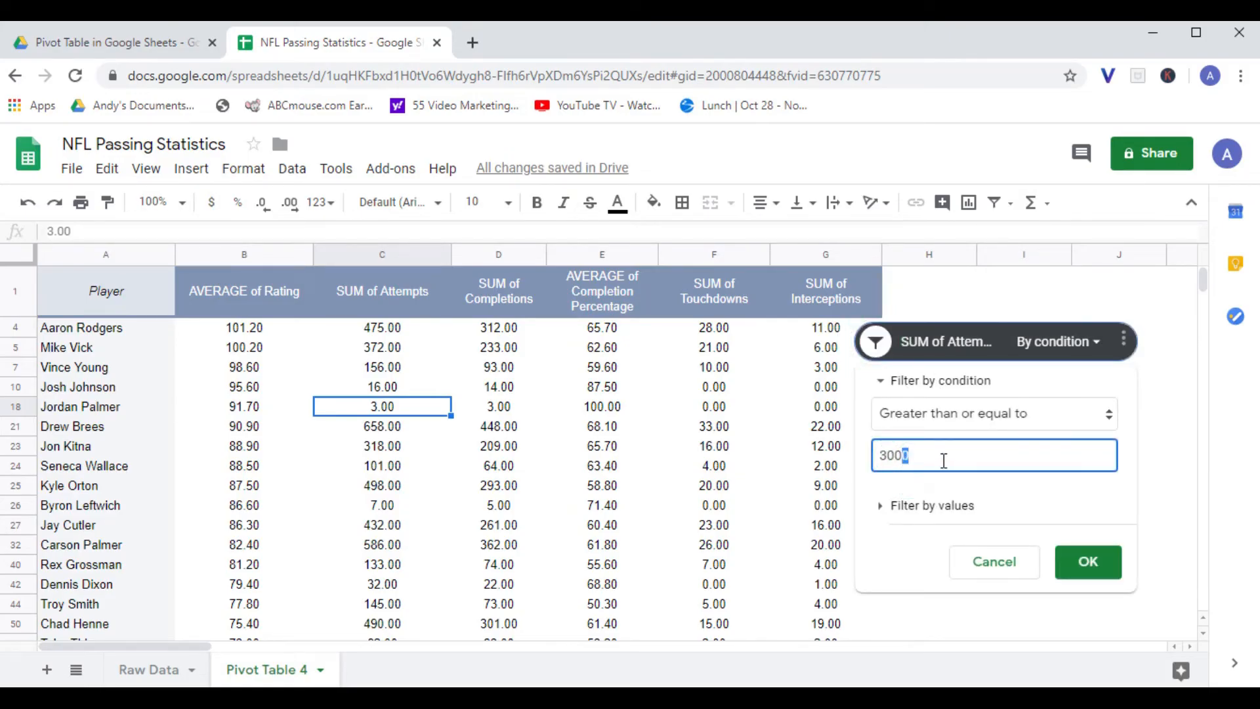
{"action": "left_click", "coordinate": [1085, 571]}
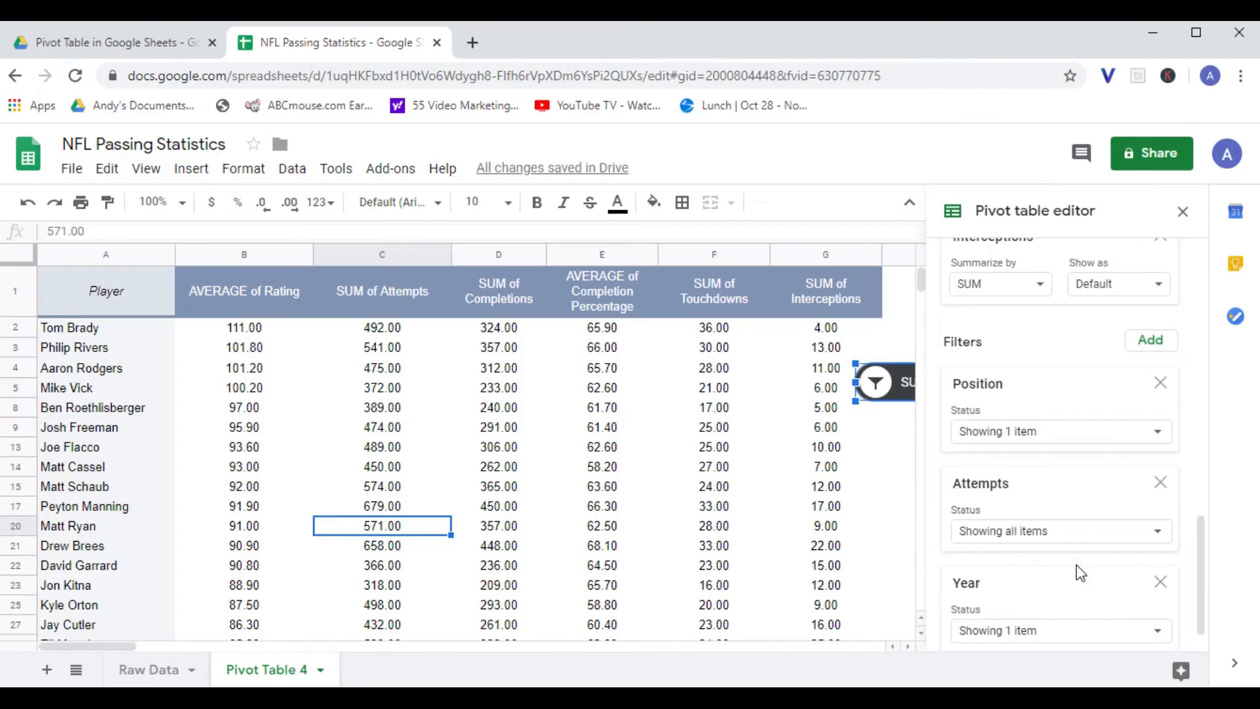
Step: Switch the Year filter to show only 2011 instead of 2010
{"action": "scroll", "coordinate": [1046, 599], "scroll_direction": "down", "scroll_amount": 1}
{"action": "left_click", "coordinate": [1046, 595]}
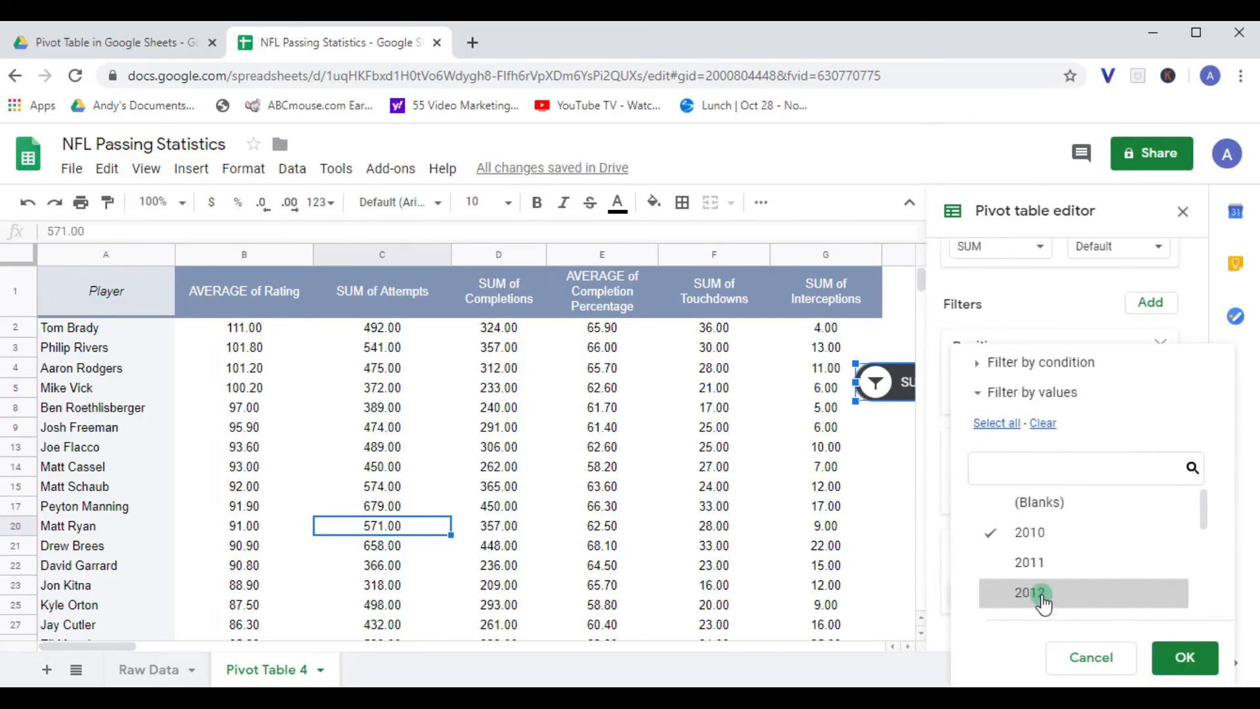
{"action": "left_click", "coordinate": [1038, 564]}
{"action": "left_click", "coordinate": [1029, 532]}
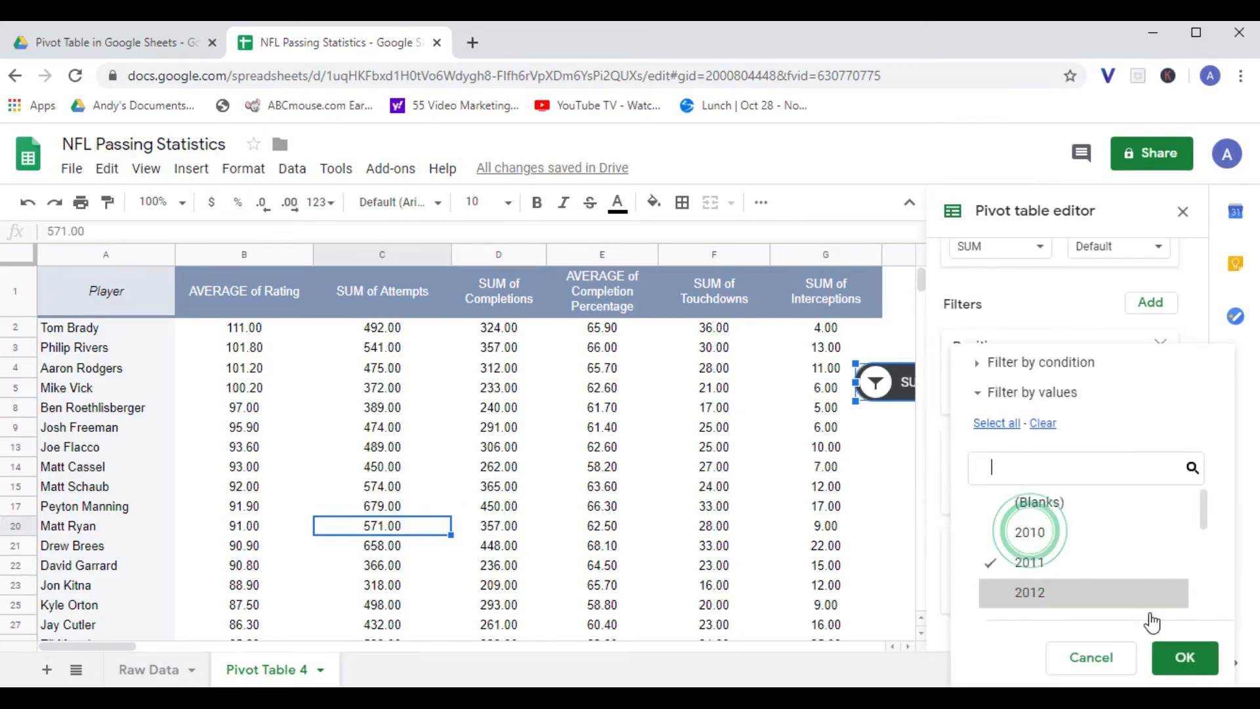
{"action": "left_click", "coordinate": [1169, 649]}
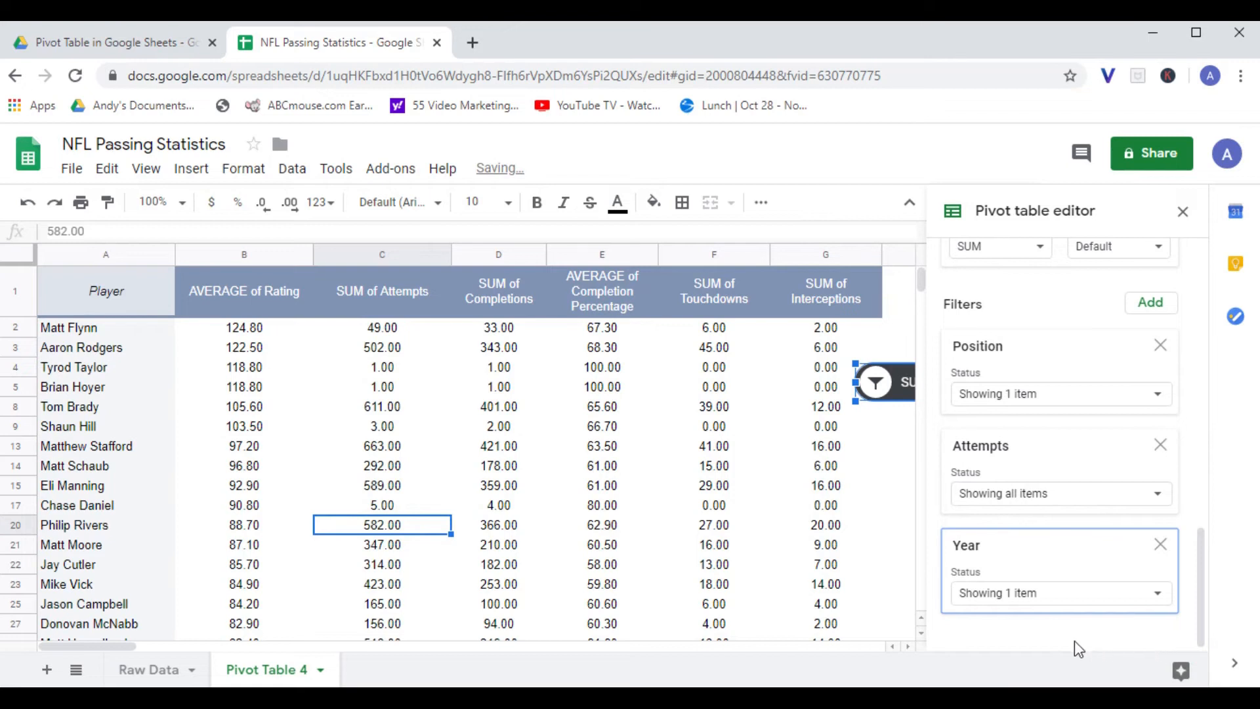
Step: Move the SUM of Attempts slicer over columns E to G and reapply its existing condition
{"action": "left_click_drag", "start_coordinate": [876, 381], "coordinate": [620, 358]}
{"action": "left_click", "coordinate": [616, 356]}
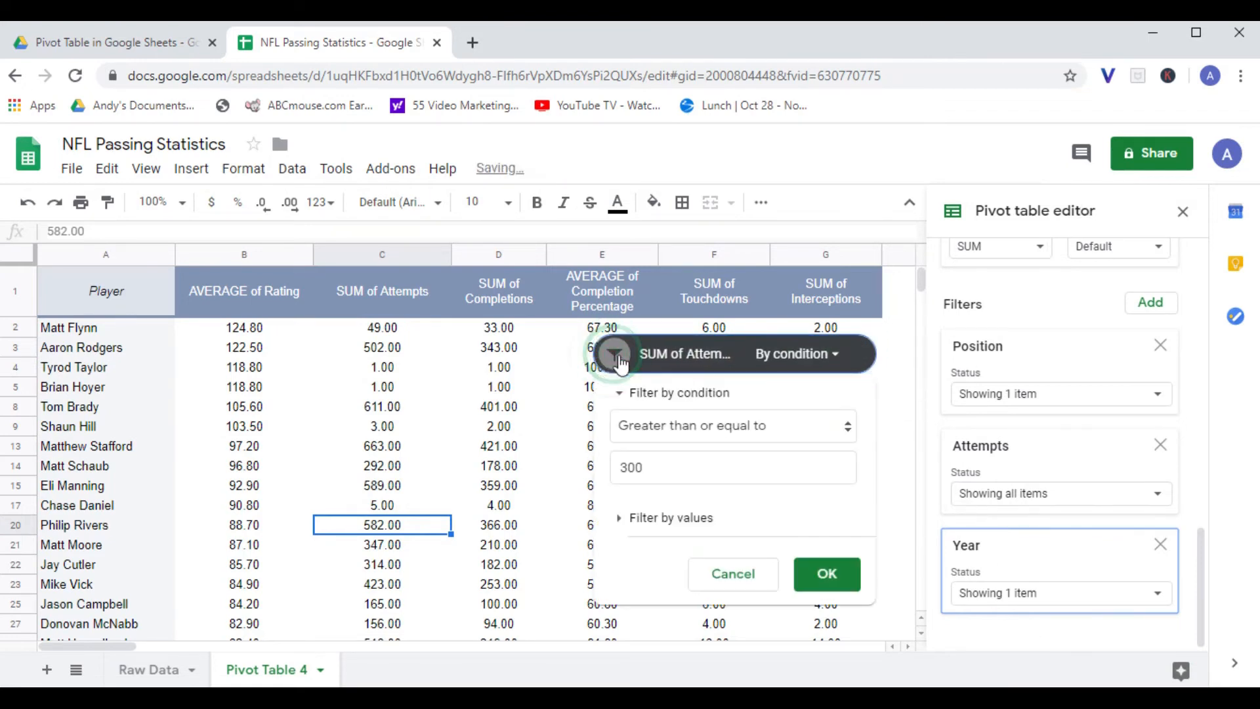
{"action": "left_click", "coordinate": [844, 580]}
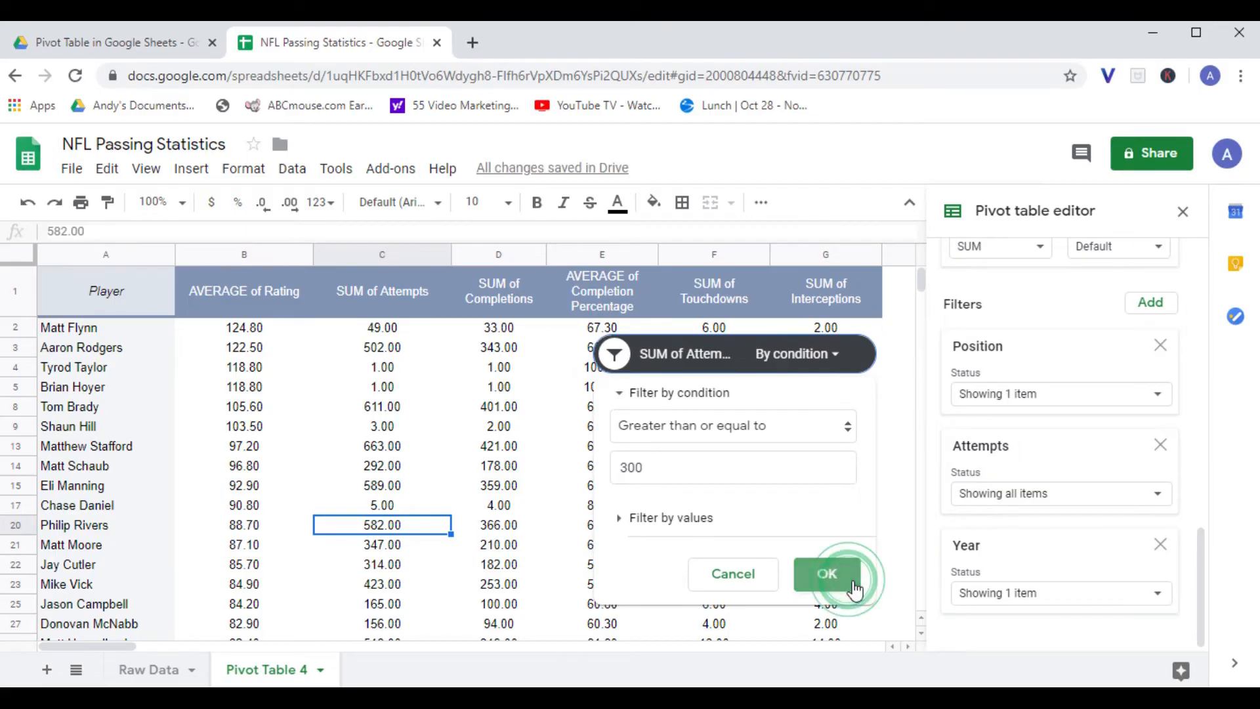
Step: Switch the Year filter back to only 2010 and reapply the SUM of Attempts slicer condition
{"action": "left_click", "coordinate": [998, 590]}
{"action": "left_click", "coordinate": [1022, 562]}
{"action": "left_click", "coordinate": [1021, 530]}
{"action": "left_click", "coordinate": [1160, 654]}
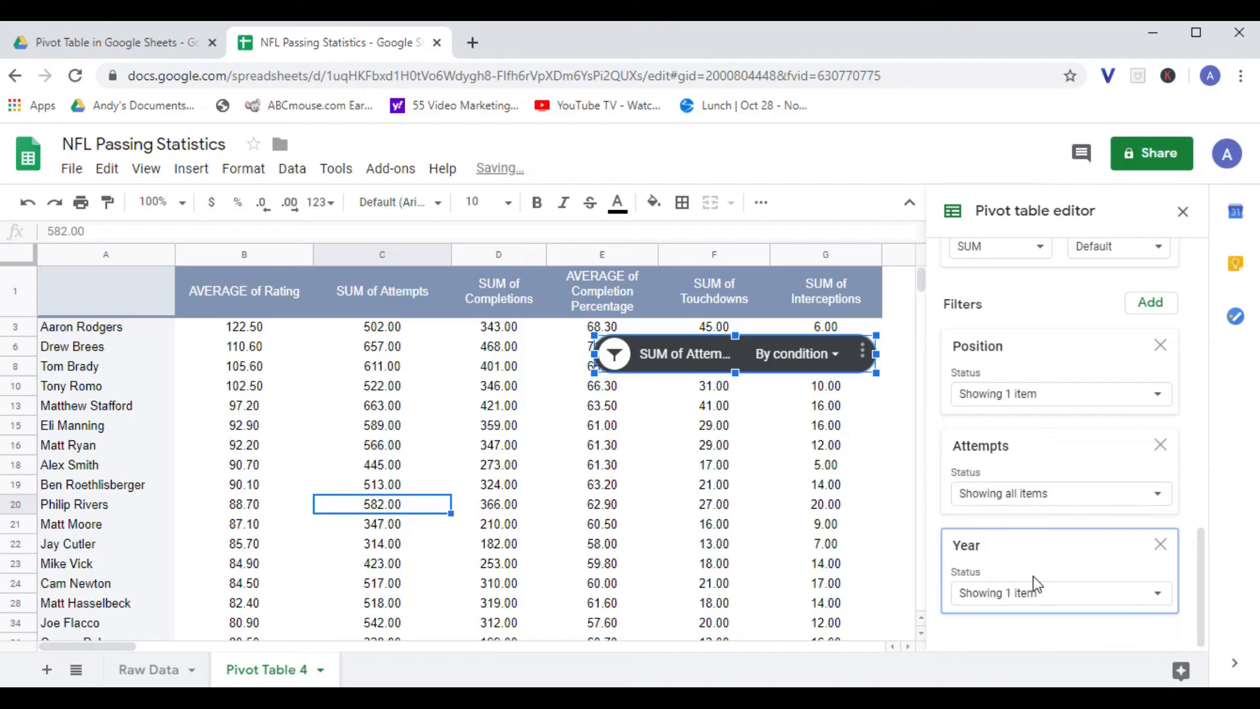
{"action": "left_click", "coordinate": [617, 355]}
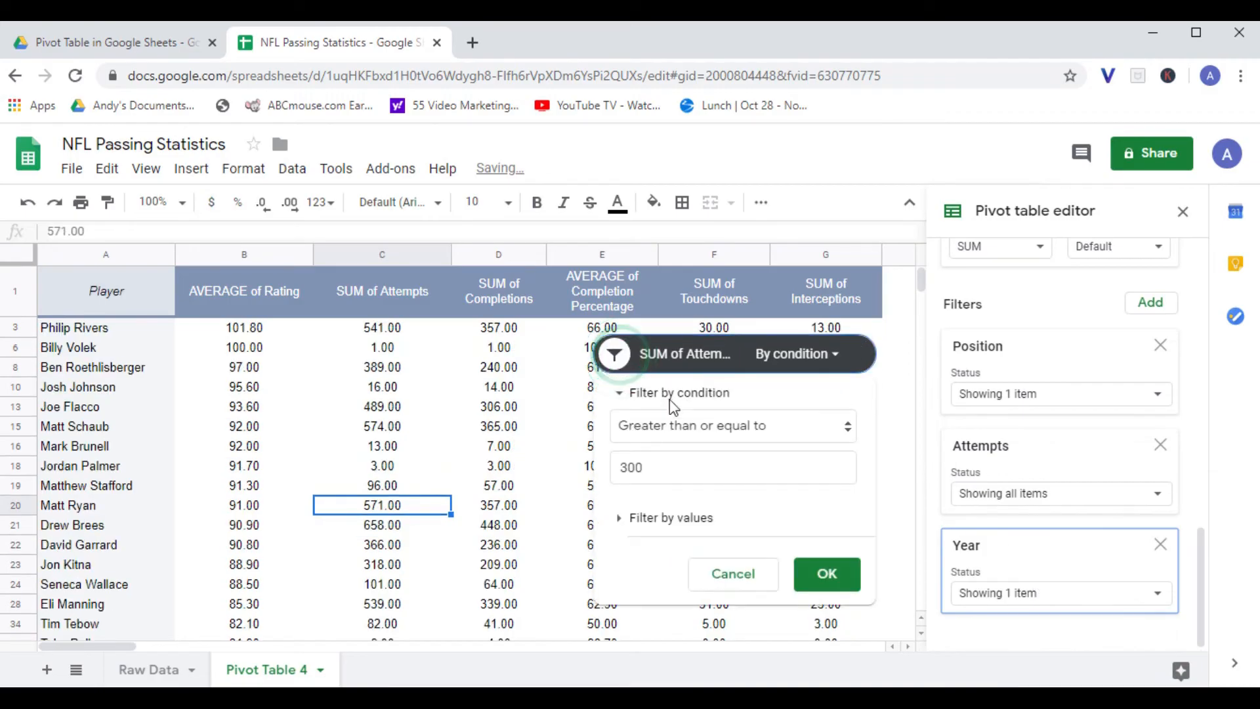
{"action": "left_click", "coordinate": [825, 579]}
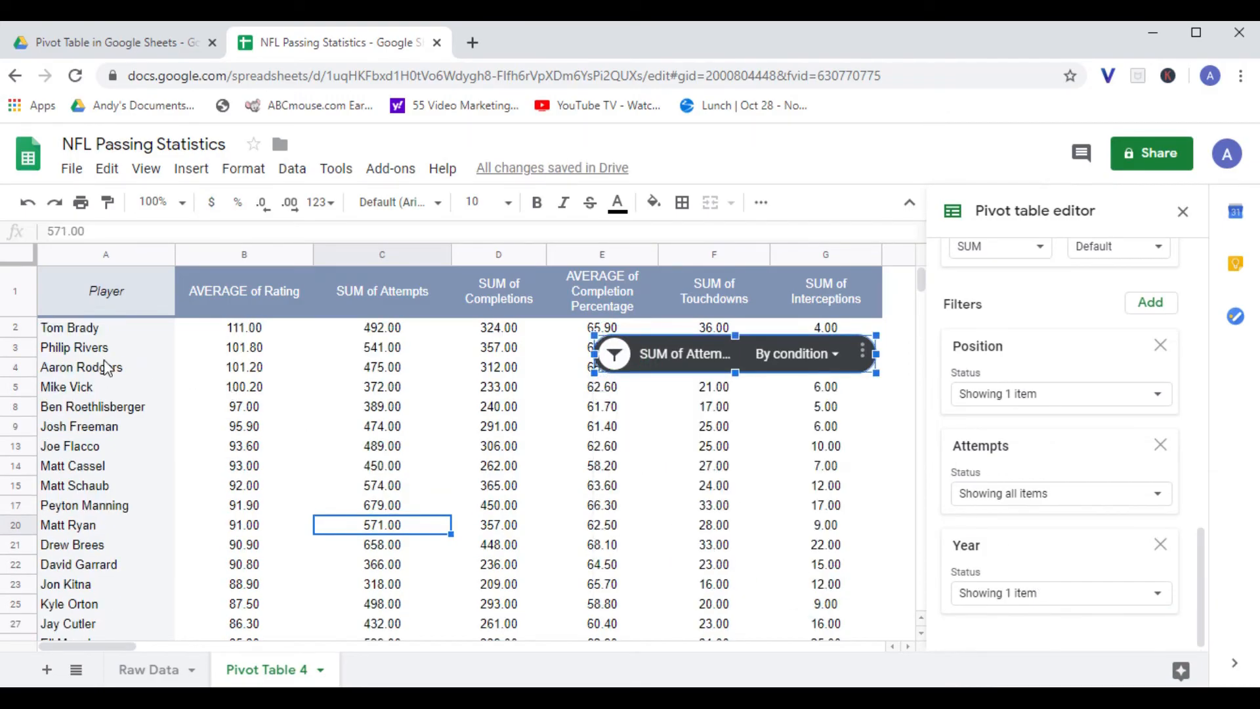
Step: Replace 2010 with 2019 in the Year filter and reapply the SUM of Attempts slicer condition
{"action": "left_click", "coordinate": [990, 590]}
{"action": "left_click", "coordinate": [1014, 531]}
{"action": "left_click", "coordinate": [1204, 510]}
{"action": "left_click_drag", "start_coordinate": [1206, 523], "coordinate": [1202, 586]}
{"action": "left_click", "coordinate": [1091, 595]}
{"action": "left_click", "coordinate": [1177, 658]}
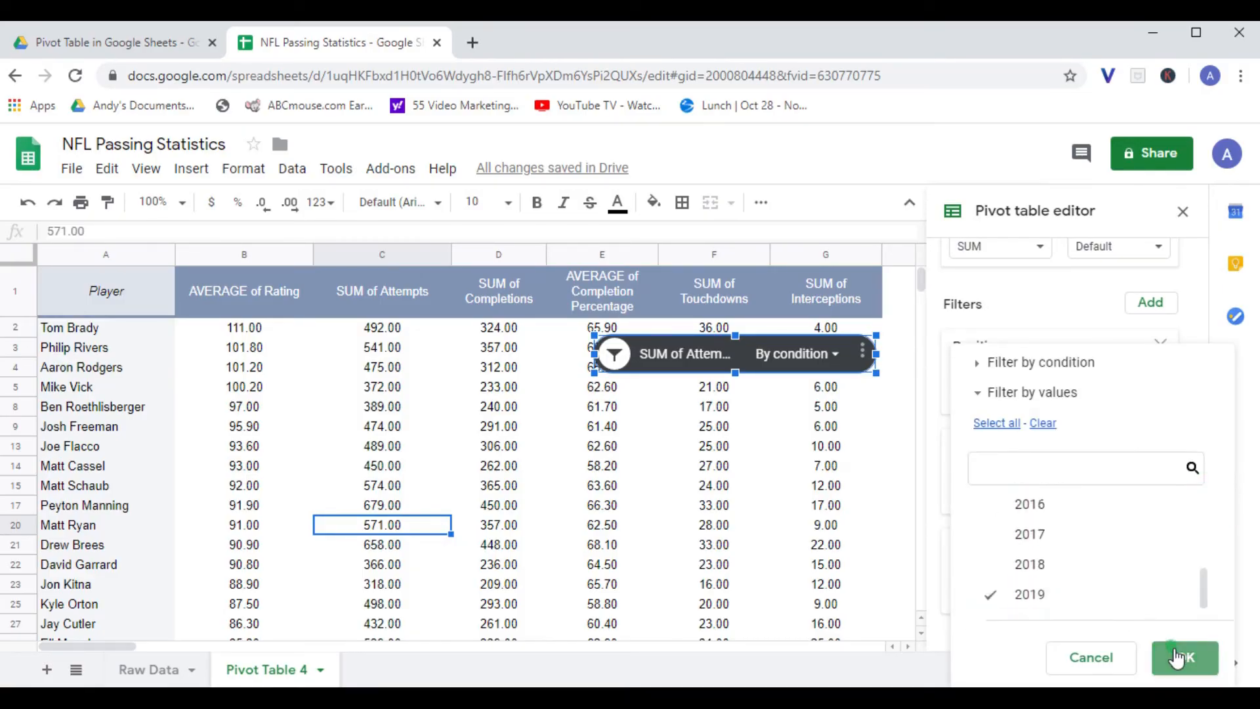
{"action": "left_click", "coordinate": [614, 355]}
{"action": "left_click", "coordinate": [823, 575]}
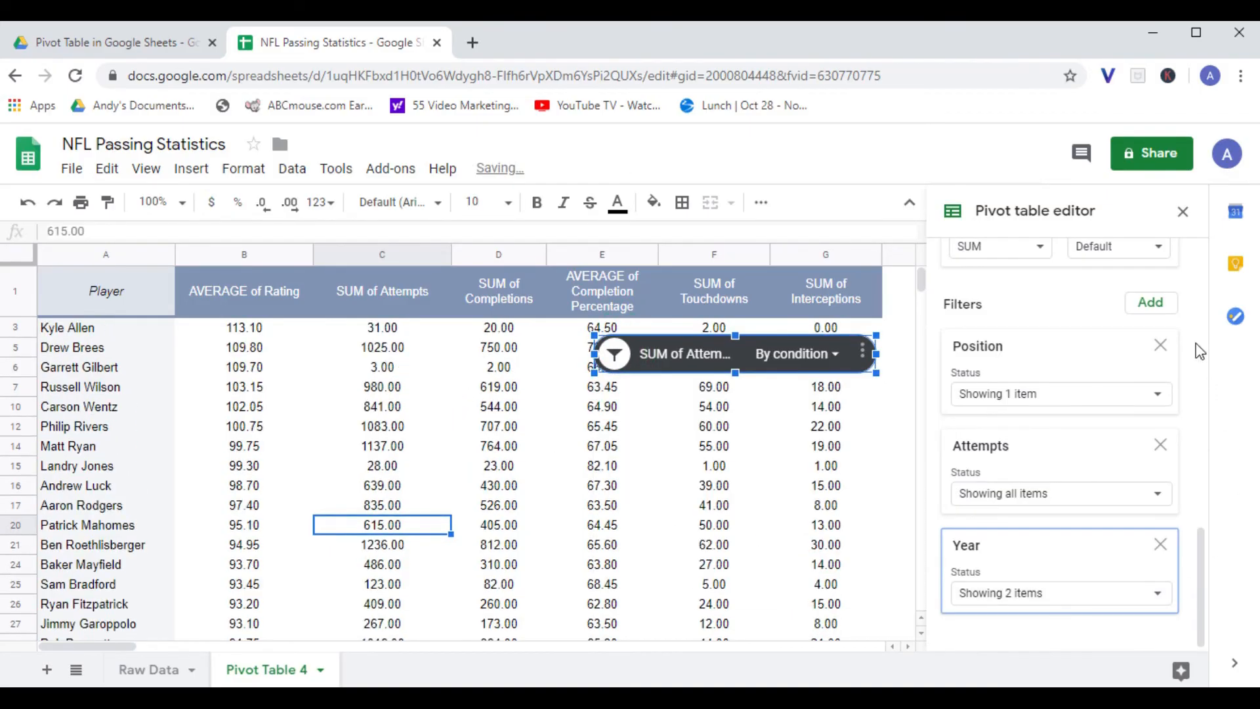
Step: Add Conference as a pivot table filter with one conference deselected, and reapply the SUM of Attempts slicer condition
{"action": "left_click", "coordinate": [1150, 301]}
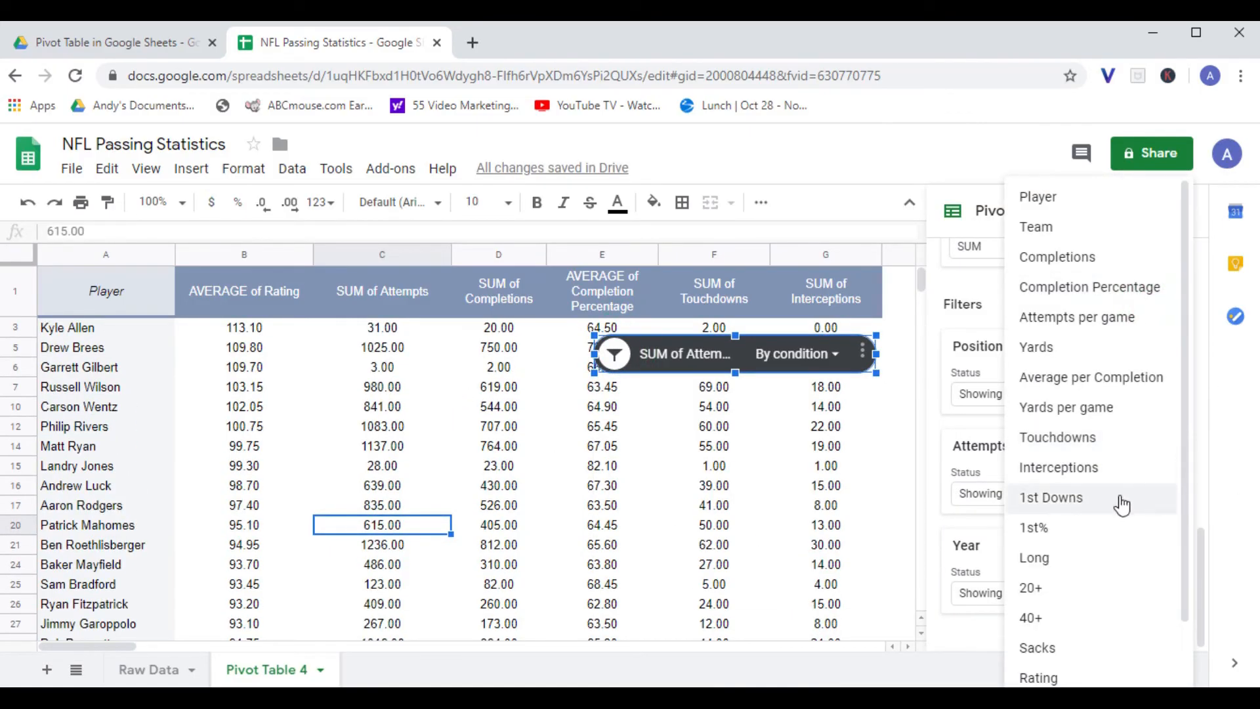
{"action": "scroll", "coordinate": [1116, 501], "scroll_direction": "down", "scroll_amount": 1}
{"action": "left_click", "coordinate": [1051, 637]}
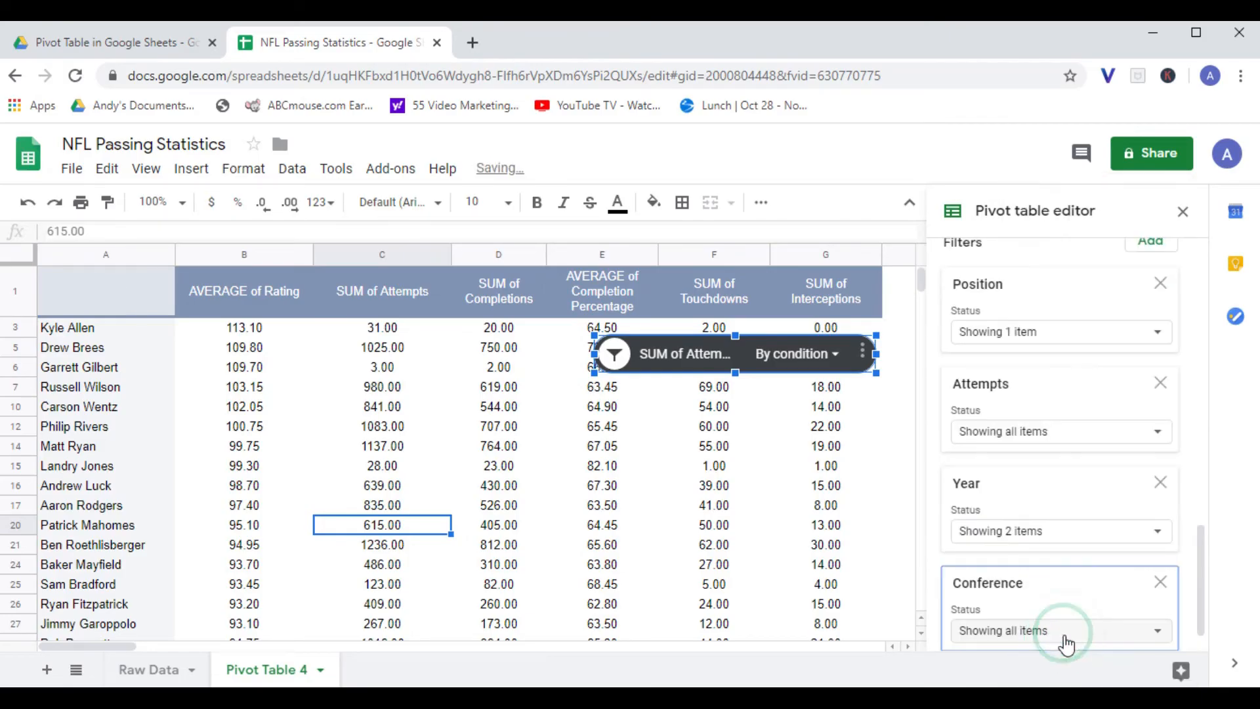
{"action": "left_click", "coordinate": [1019, 635]}
{"action": "left_click", "coordinate": [1024, 531]}
{"action": "left_click", "coordinate": [1162, 656]}
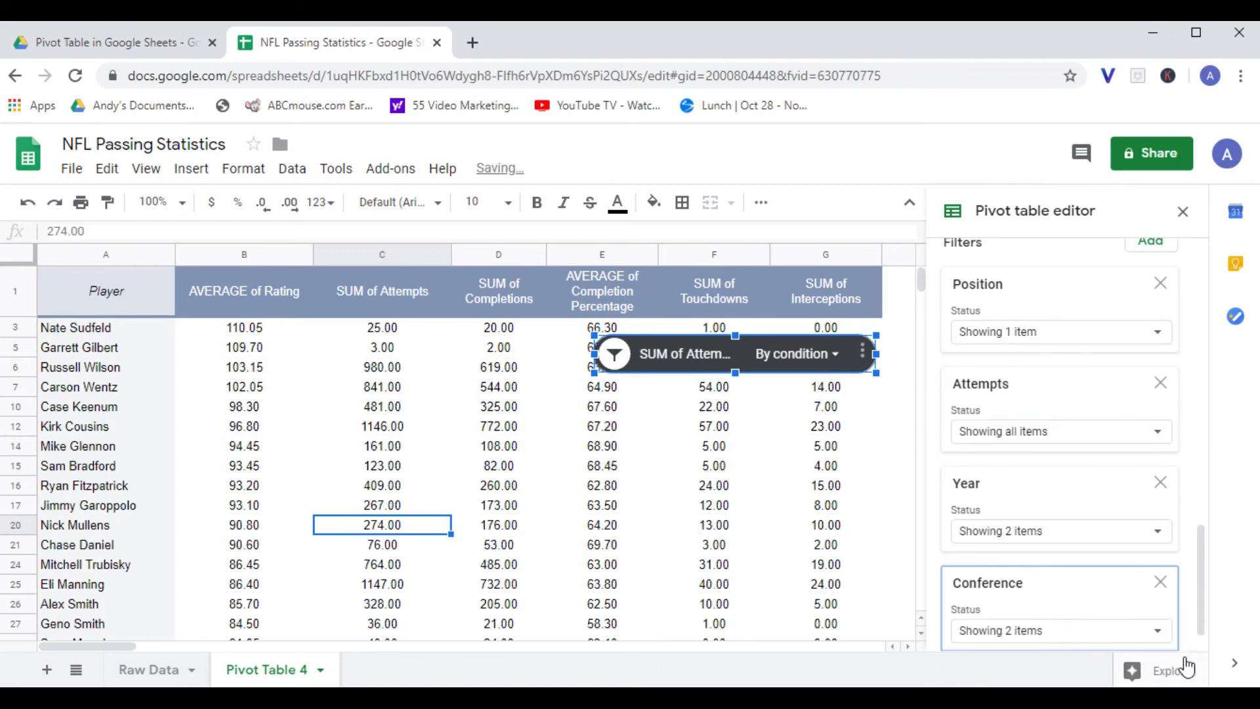
{"action": "left_click", "coordinate": [614, 354]}
{"action": "left_click", "coordinate": [818, 574]}
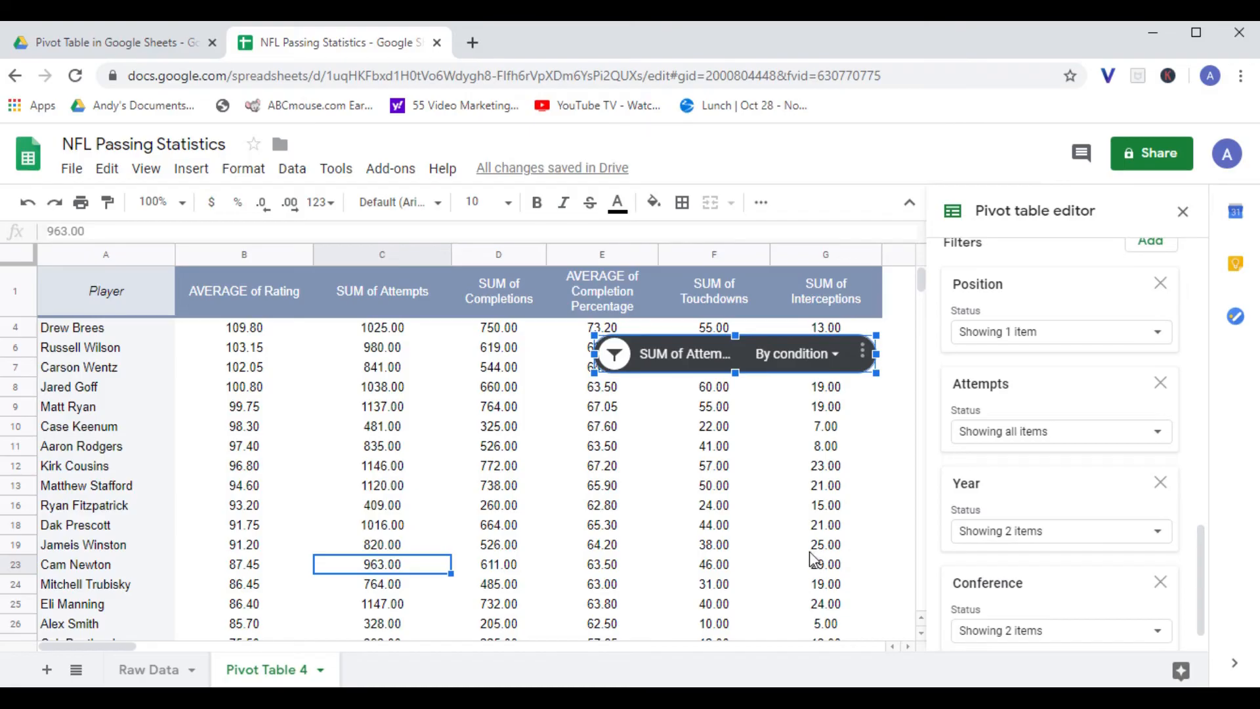
Step: Add Diviision as a pivot table filter showing only NFC North, and reapply the SUM of Attempts slicer condition
{"action": "scroll", "coordinate": [1063, 576], "scroll_direction": "up", "scroll_amount": 4}
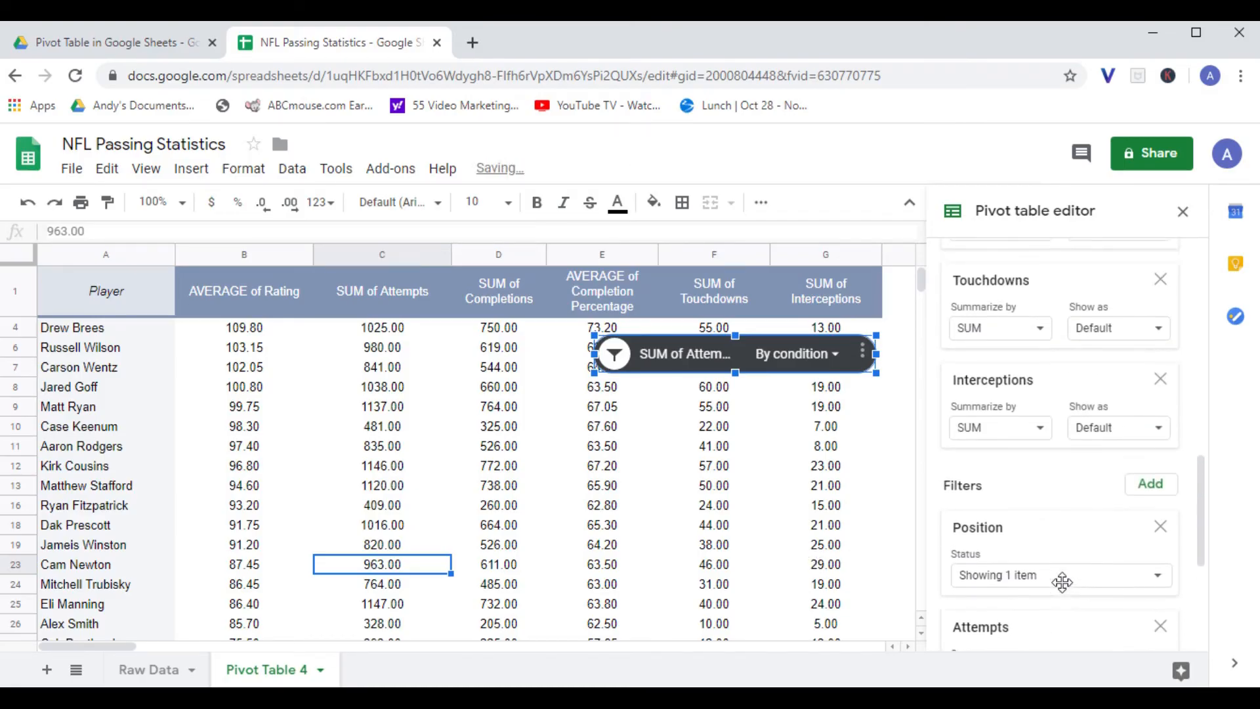
{"action": "left_click", "coordinate": [1156, 485]}
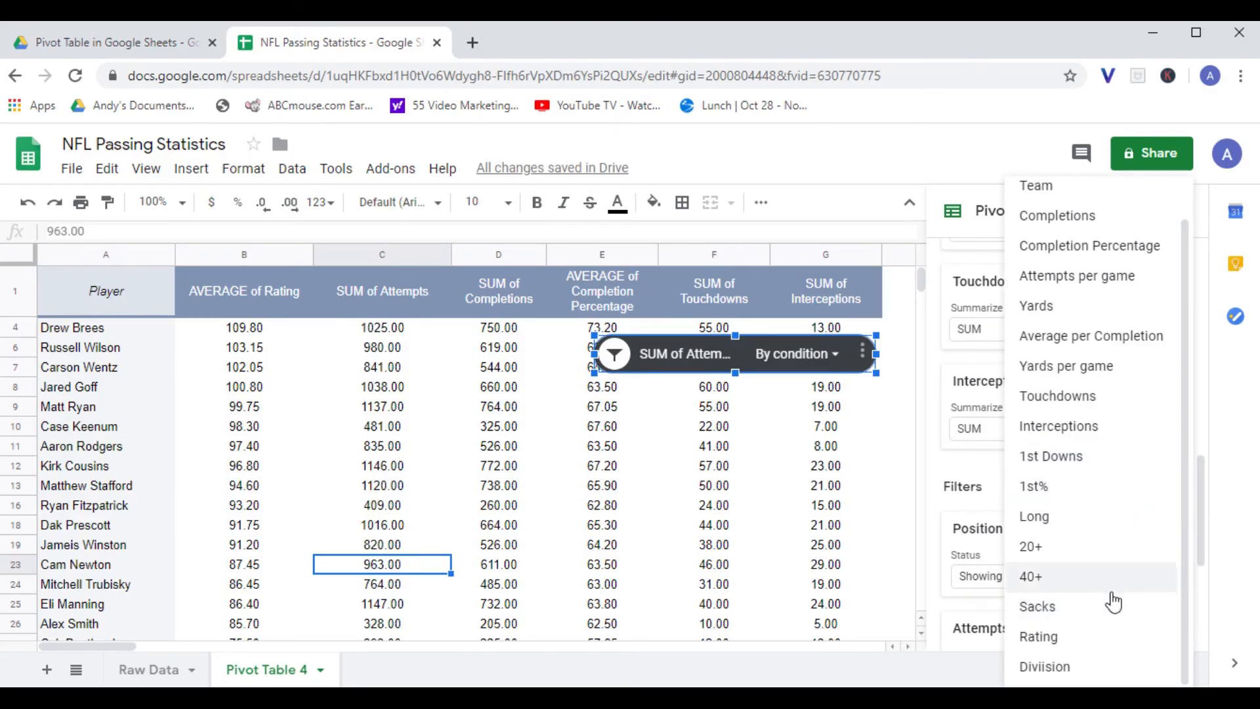
{"action": "left_click", "coordinate": [1059, 667]}
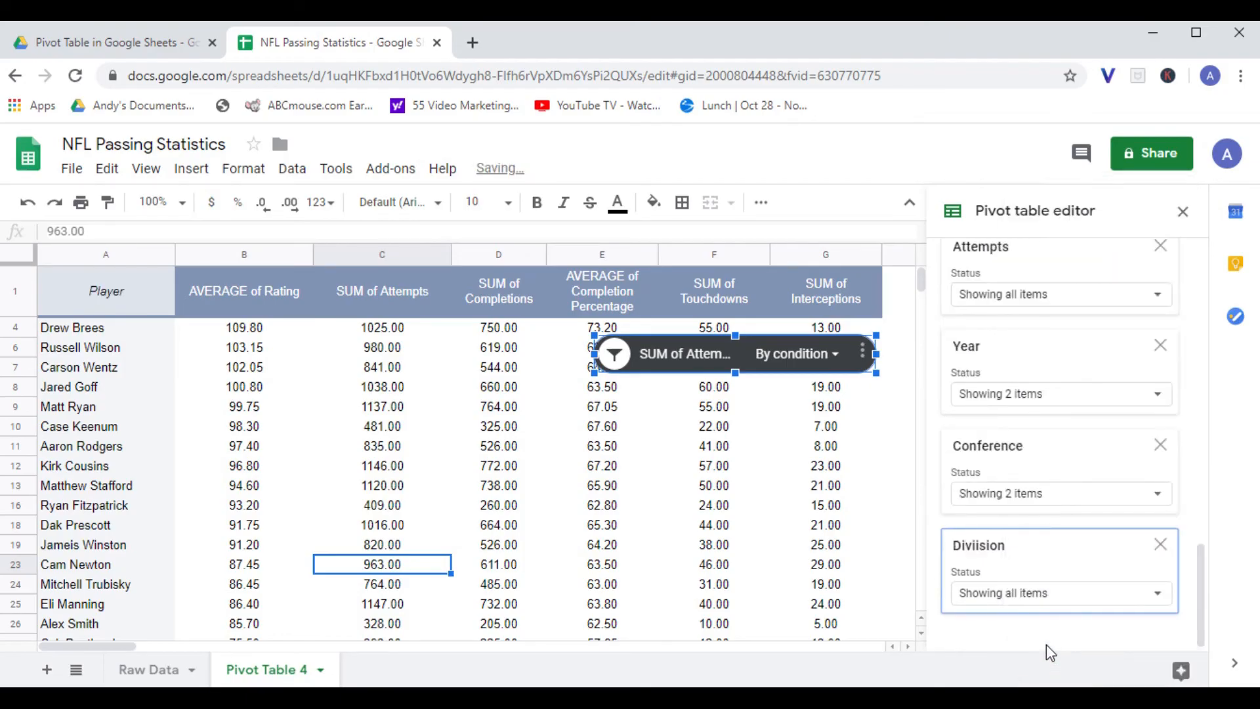
{"action": "left_click", "coordinate": [985, 589]}
{"action": "left_click", "coordinate": [1043, 423]}
{"action": "scroll", "coordinate": [1060, 565], "scroll_direction": "down", "scroll_amount": 3}
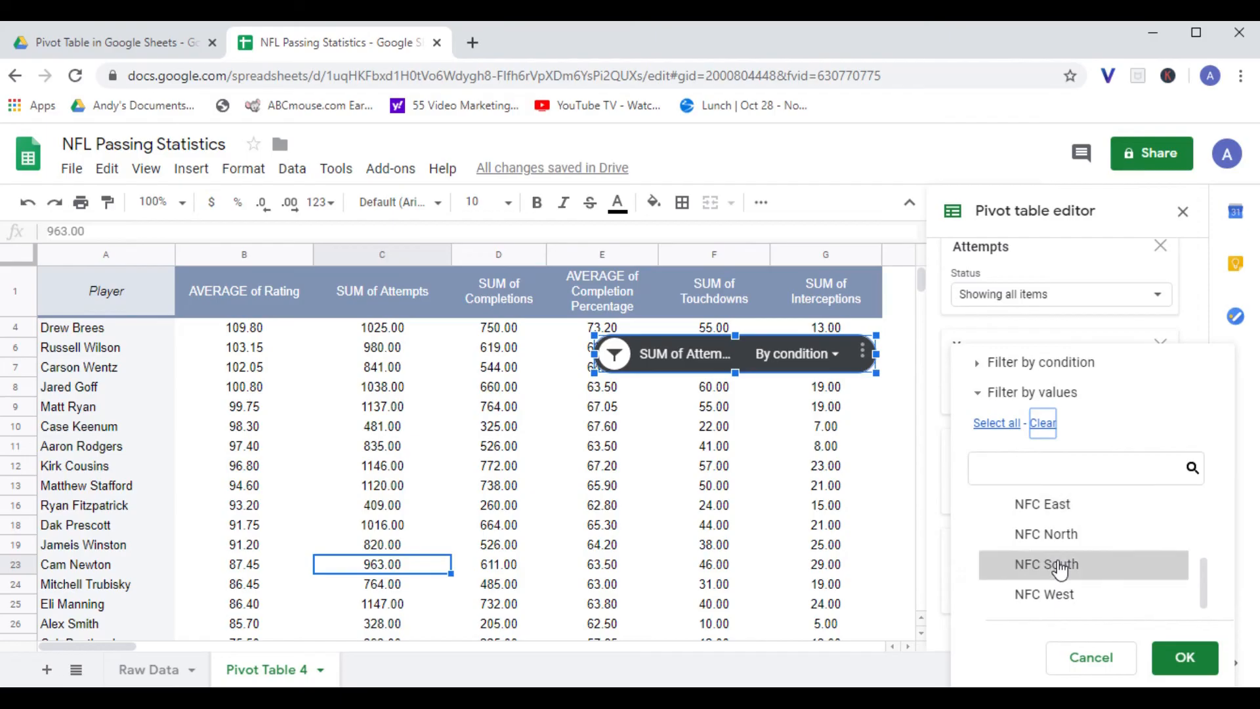
{"action": "left_click", "coordinate": [1057, 534]}
{"action": "left_click", "coordinate": [1183, 656]}
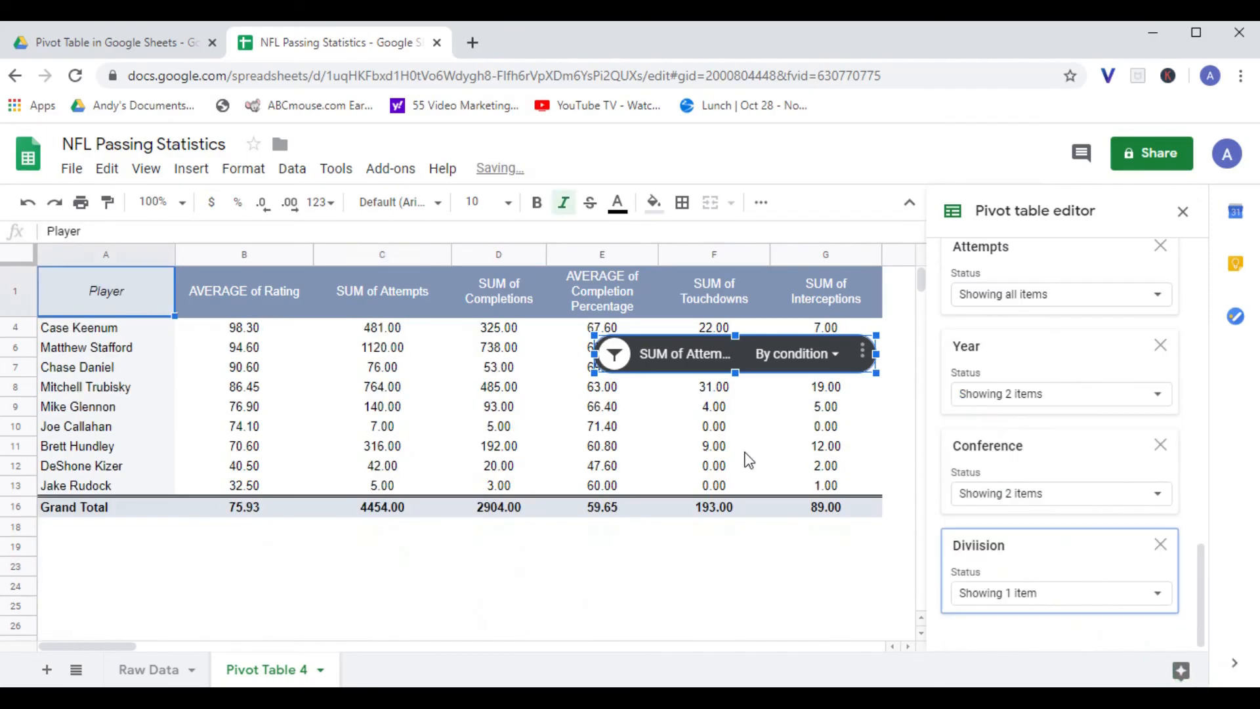
{"action": "left_click", "coordinate": [645, 364]}
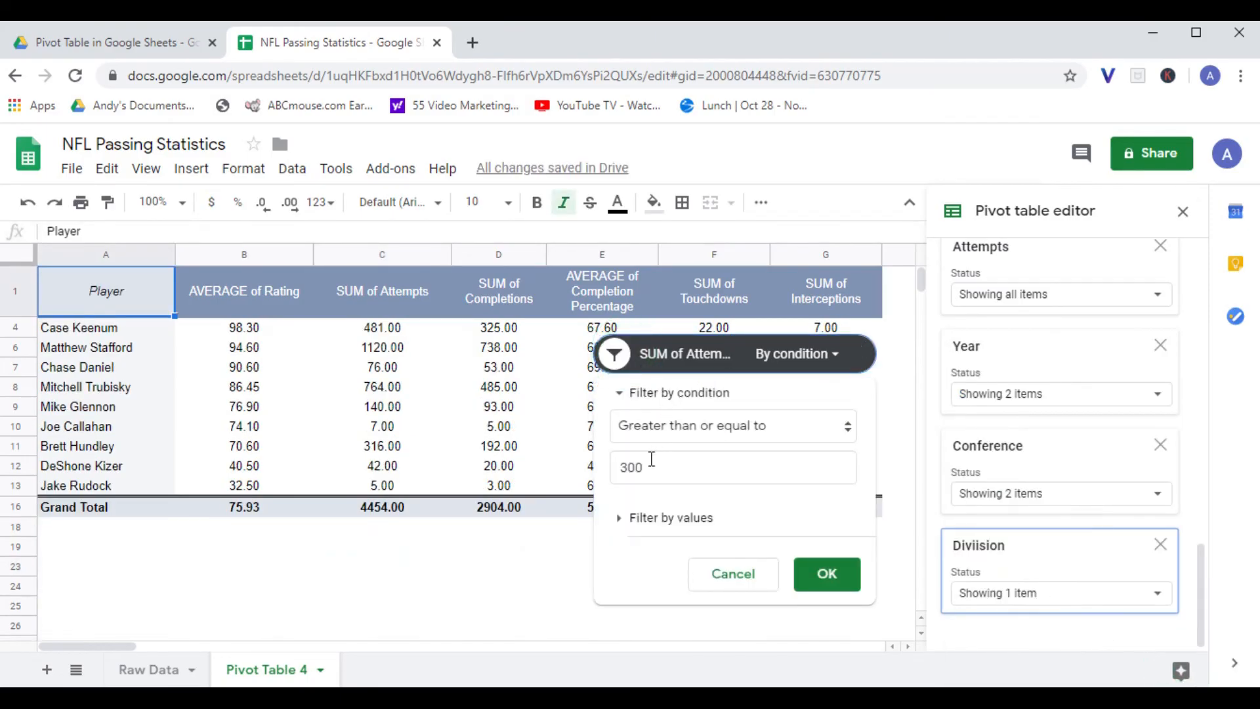
{"action": "left_click", "coordinate": [826, 574]}
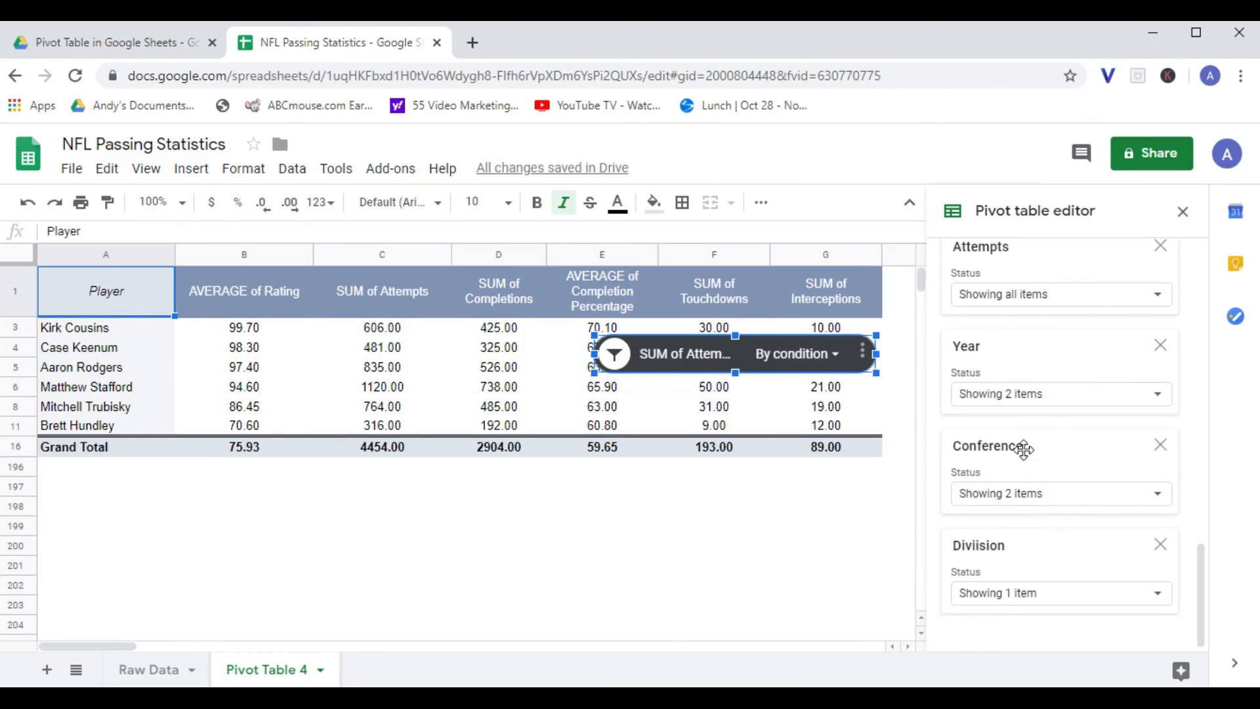
Step: Set the Year filter to show only 2019, deselecting 2017 and 2018
{"action": "left_click", "coordinate": [1005, 393]}
{"action": "scroll", "coordinate": [1093, 547], "scroll_direction": "down", "scroll_amount": 3}
{"action": "left_click", "coordinate": [1037, 541]}
{"action": "left_click", "coordinate": [1038, 564]}
{"action": "left_click", "coordinate": [1041, 591]}
{"action": "left_click", "coordinate": [1166, 650]}
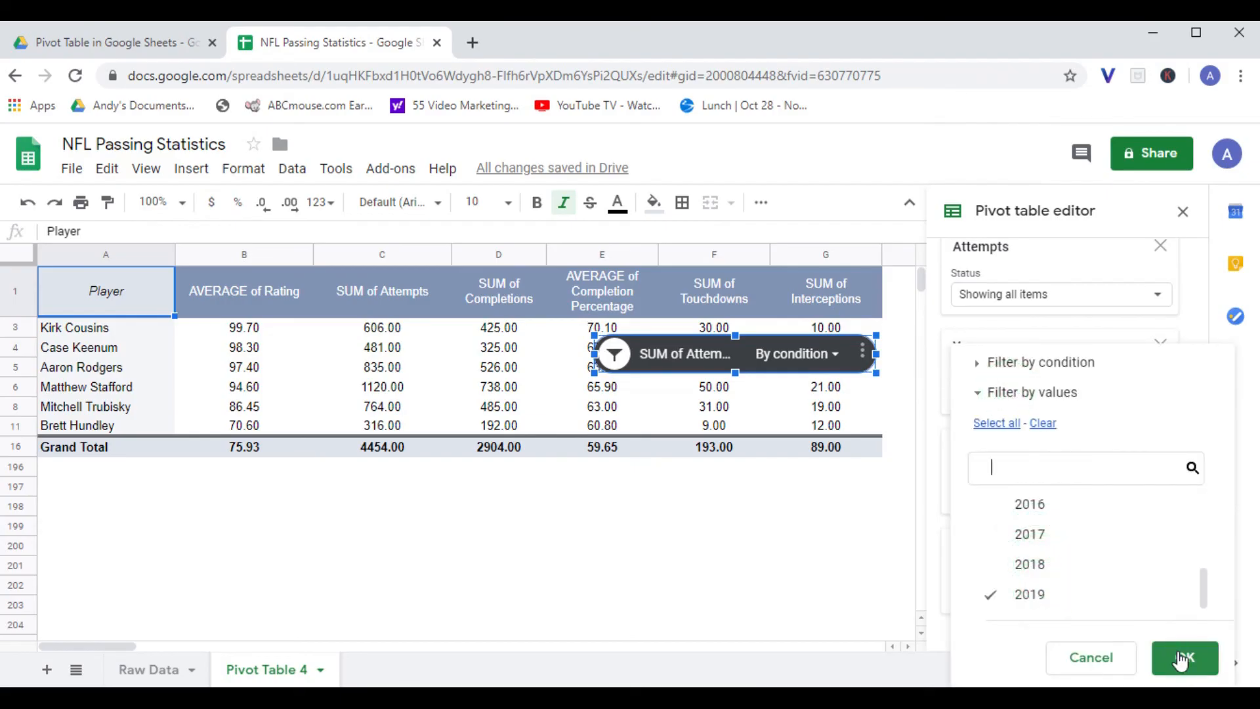